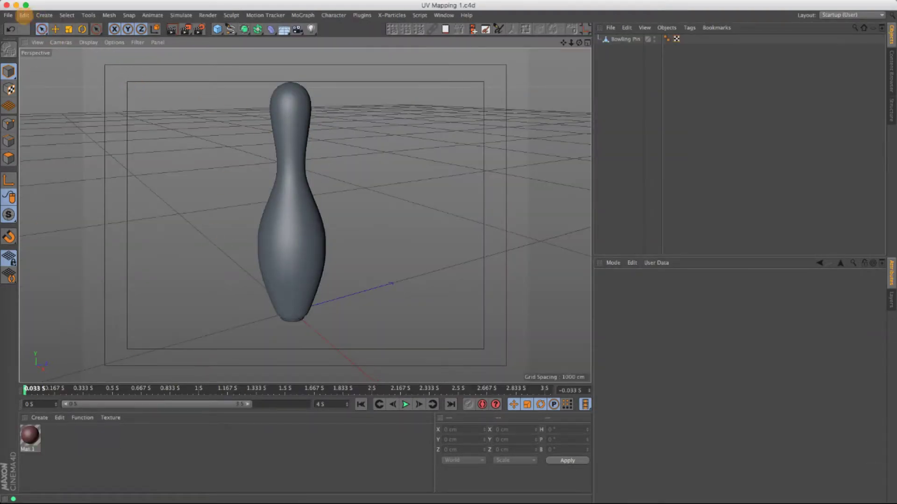
Open the preferences folder, check the BP UV Edit_RR files in library/layout, and close the folder and preferences windows.
{"action": "left_click", "coordinate": [24, 15]}
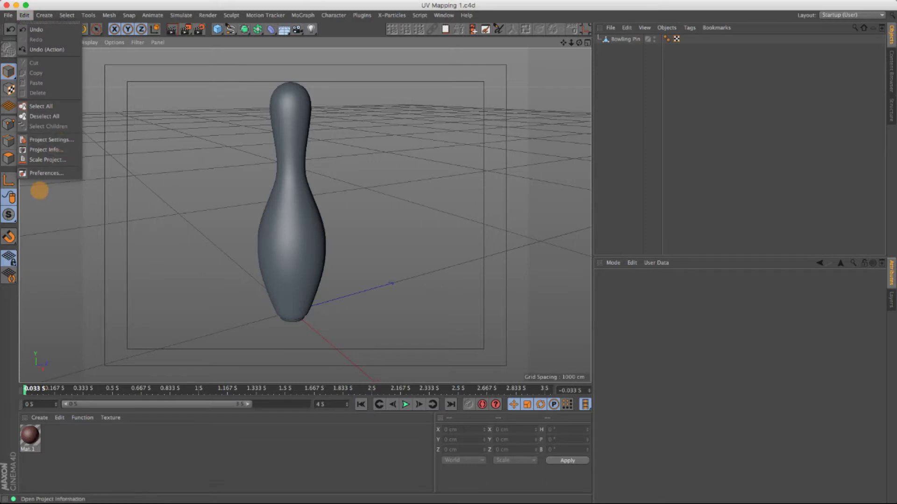
{"action": "left_click", "coordinate": [41, 173]}
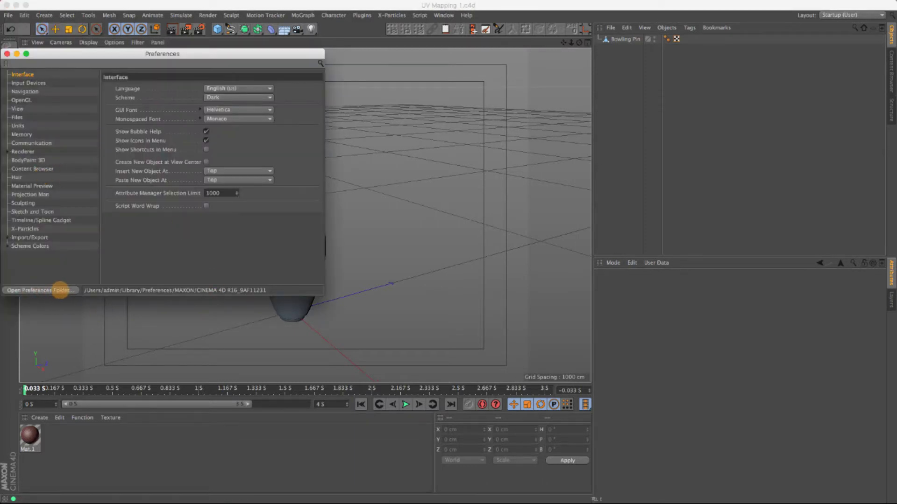
{"action": "left_click", "coordinate": [60, 290]}
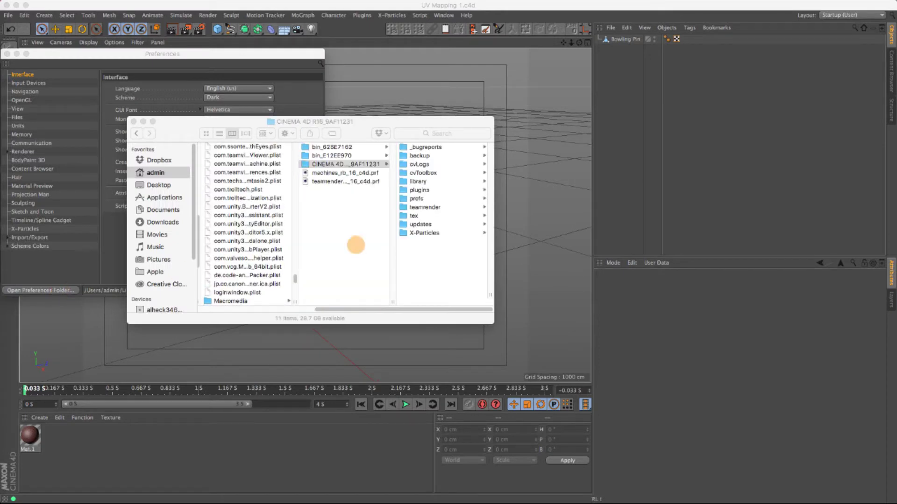
{"action": "left_click", "coordinate": [418, 182]}
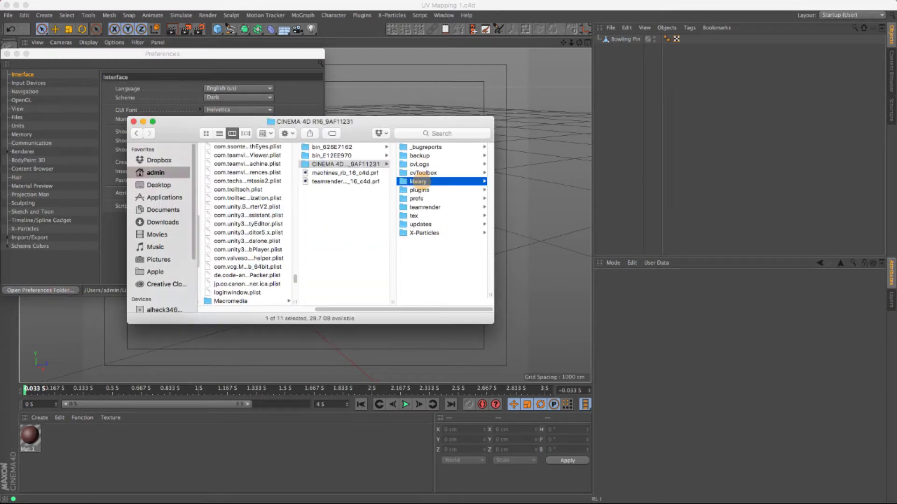
{"action": "left_click", "coordinate": [418, 164]}
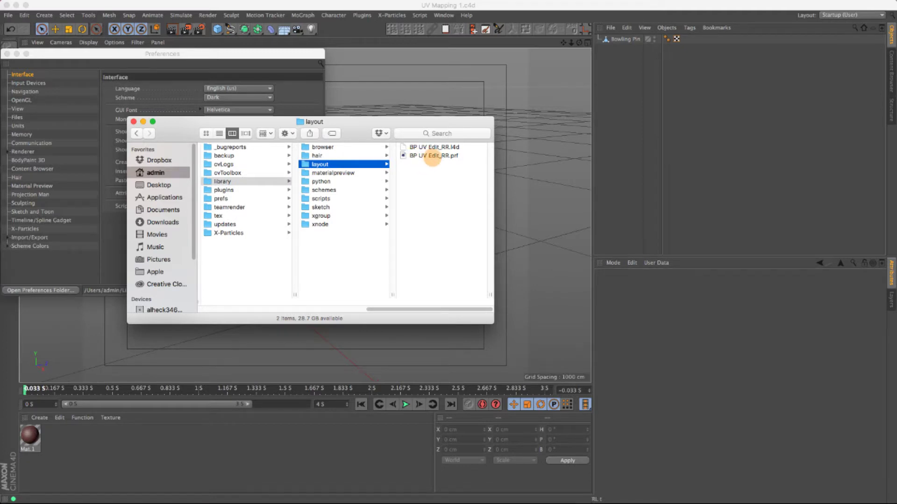
{"action": "left_click", "coordinate": [413, 155]}
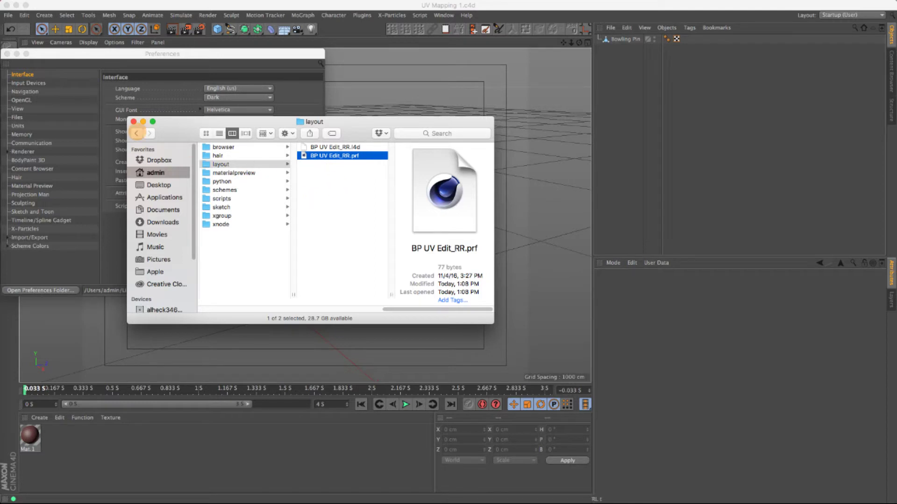
{"action": "left_click", "coordinate": [133, 121]}
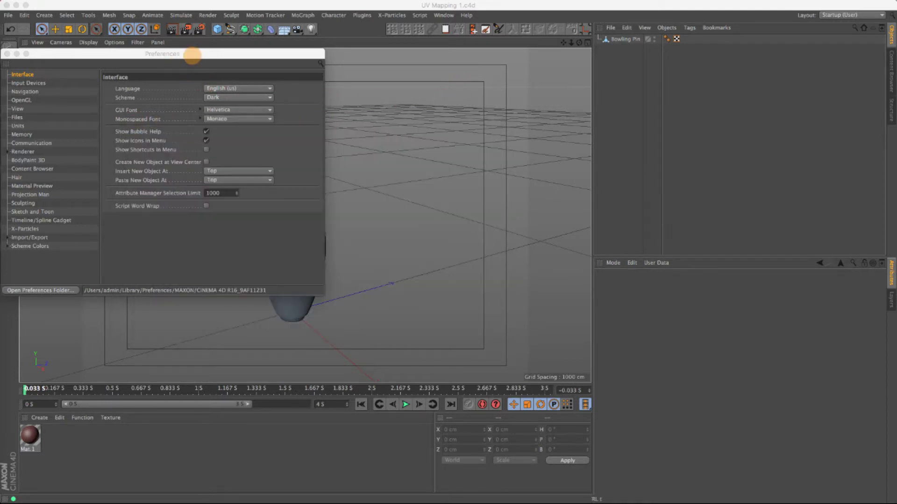
{"action": "left_click", "coordinate": [7, 54]}
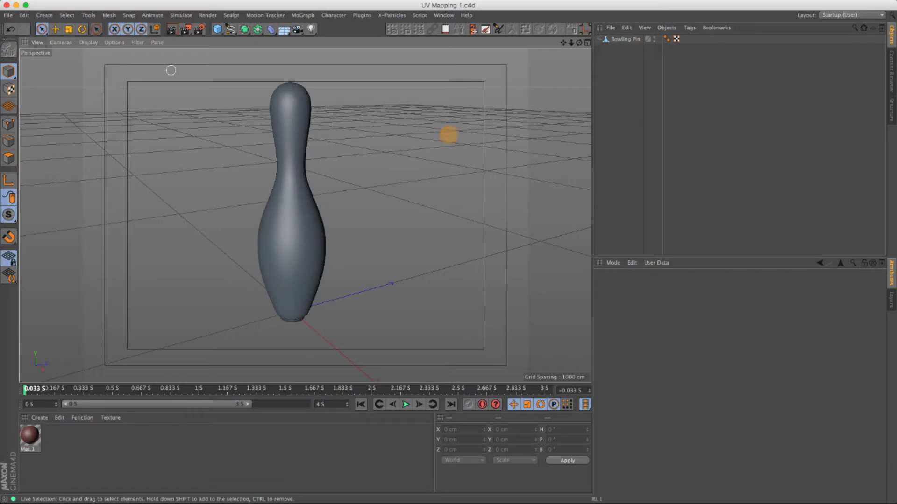
Switch the interface layout to BP UV Edit_RR (User) and select the Bowling Pin object.
{"action": "left_click", "coordinate": [848, 14]}
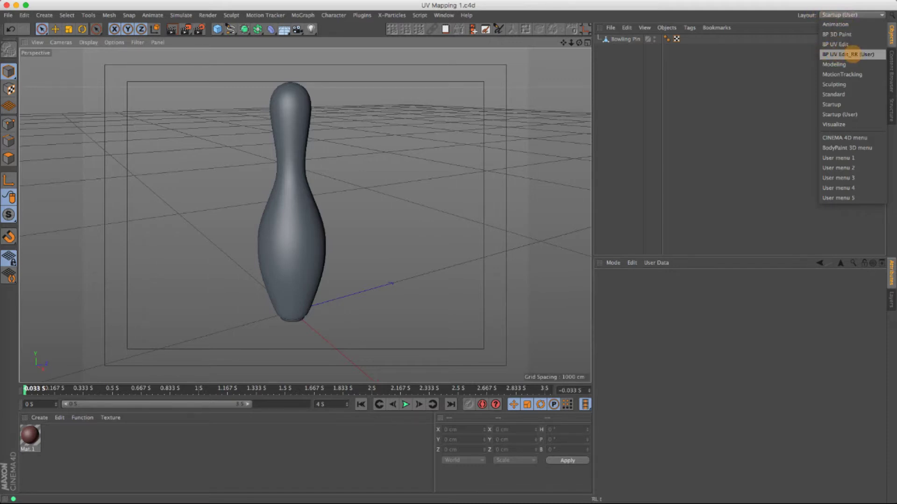
{"action": "left_click", "coordinate": [852, 54]}
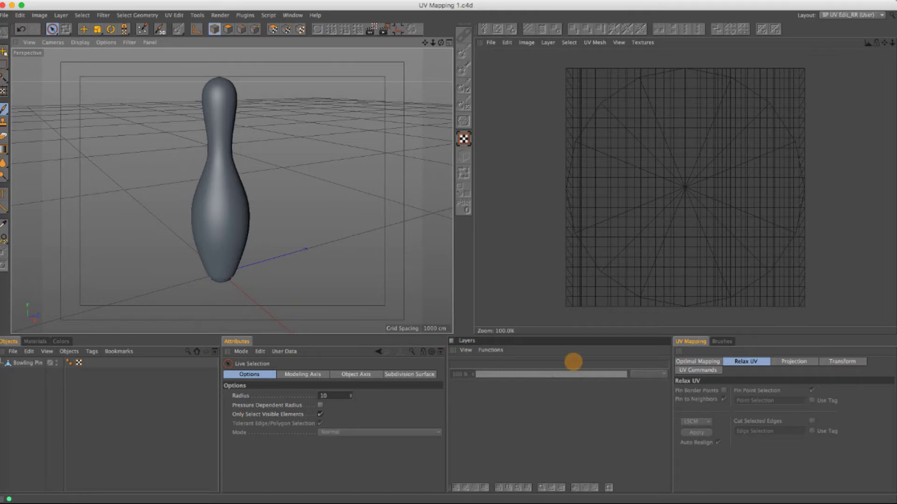
{"action": "left_click", "coordinate": [21, 362]}
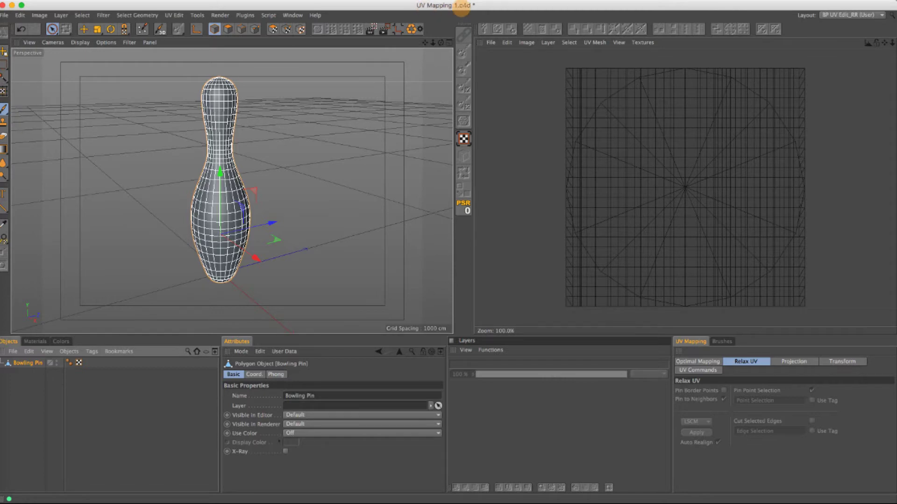
{"action": "left_click", "coordinate": [299, 205]}
{"action": "left_click", "coordinate": [214, 198]}
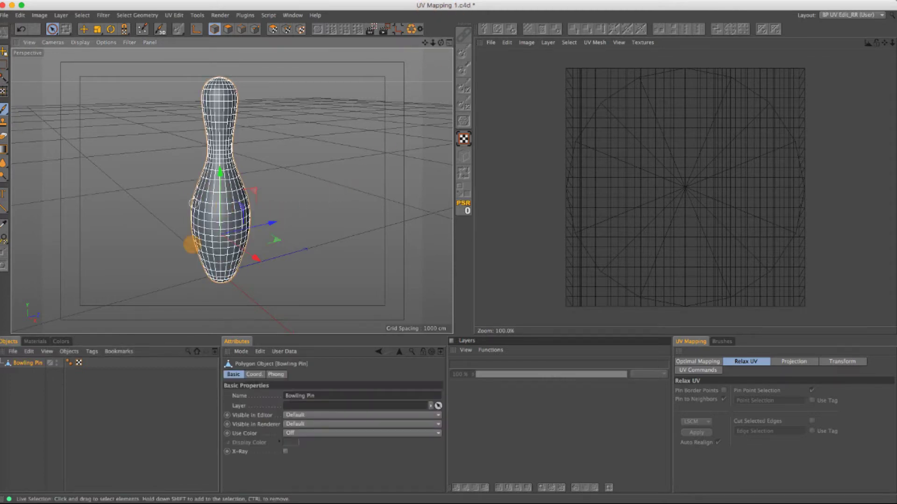
Look at the Show UV Mesh option for the bowling pin's UV mesh without changing it.
{"action": "left_click", "coordinate": [589, 42]}
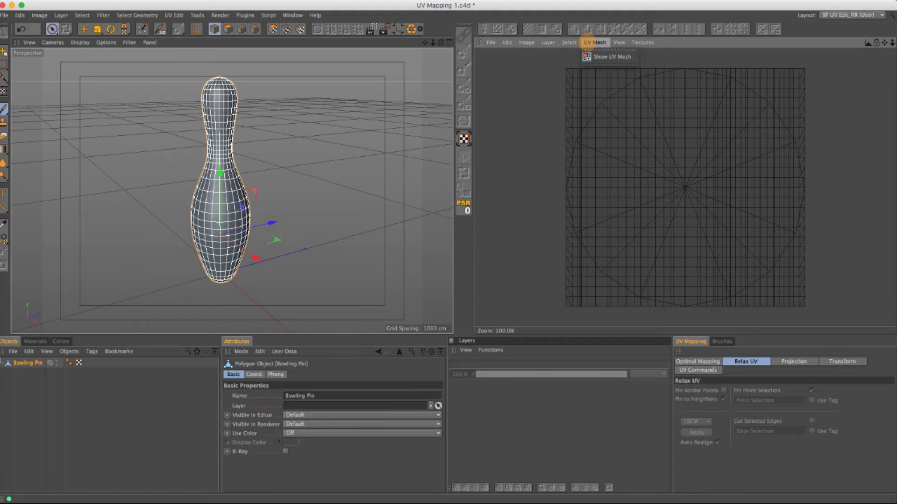
{"action": "left_click", "coordinate": [600, 42]}
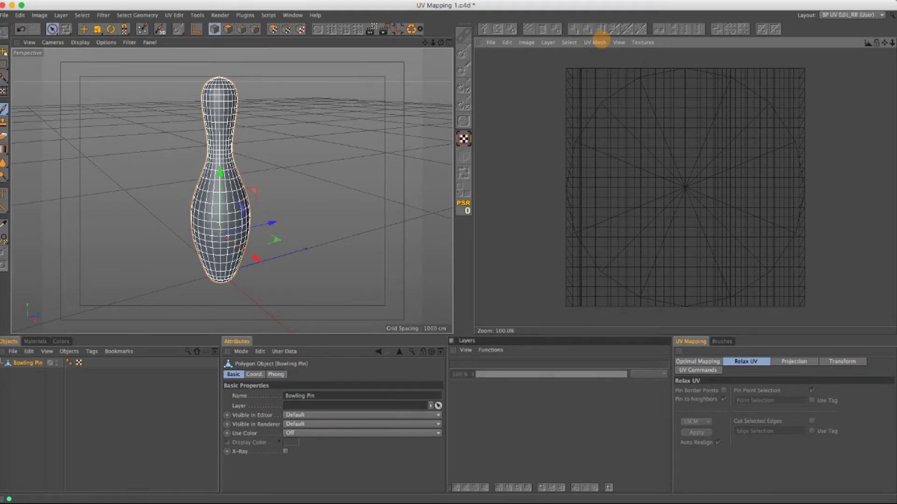
{"action": "left_click_drag", "start_coordinate": [79, 362], "coordinate": [692, 213]}
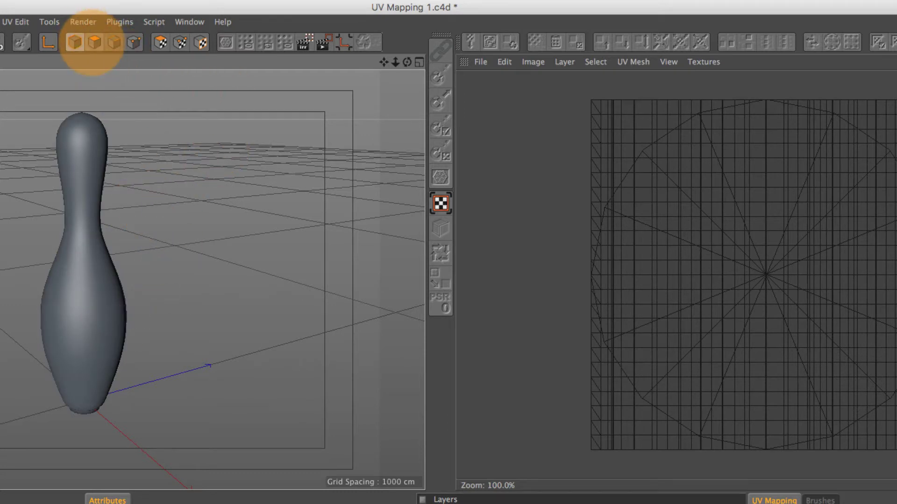
Switch from model to polygon mode and select a small patch of polygons just below the bowling pin's neck.
{"action": "left_click", "coordinate": [75, 42]}
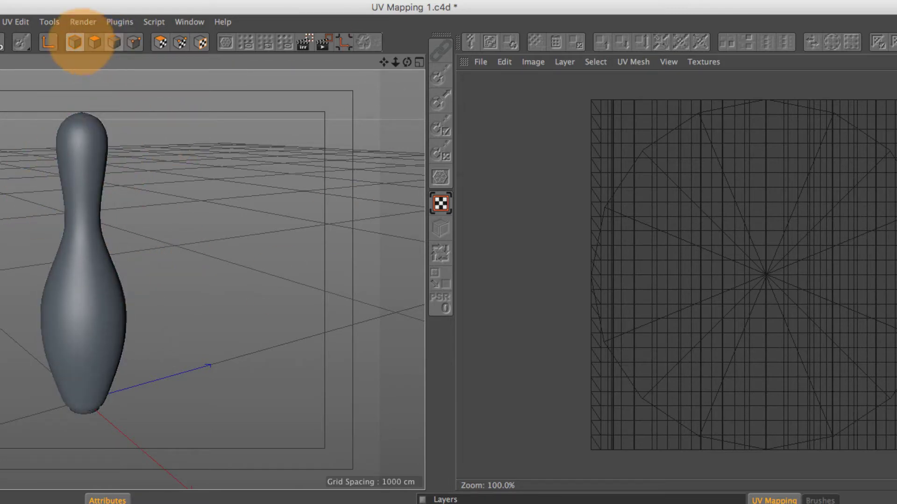
{"action": "left_click", "coordinate": [94, 42]}
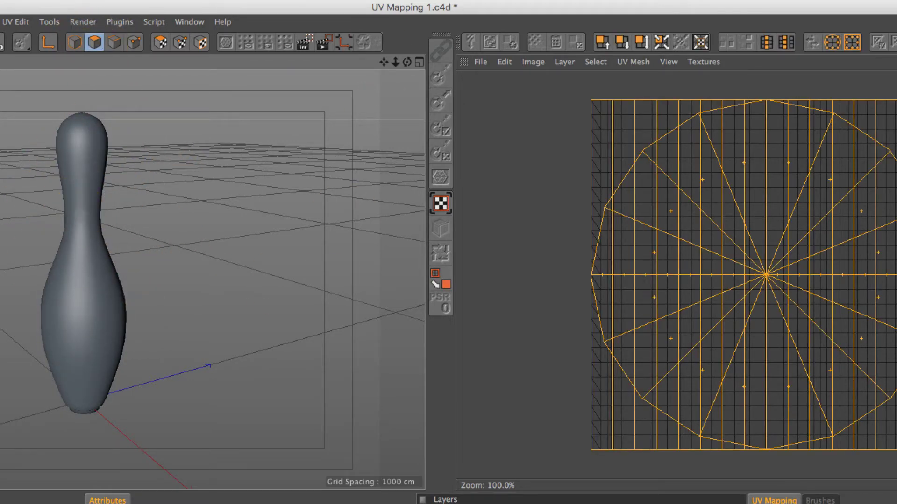
{"action": "left_click", "coordinate": [86, 251]}
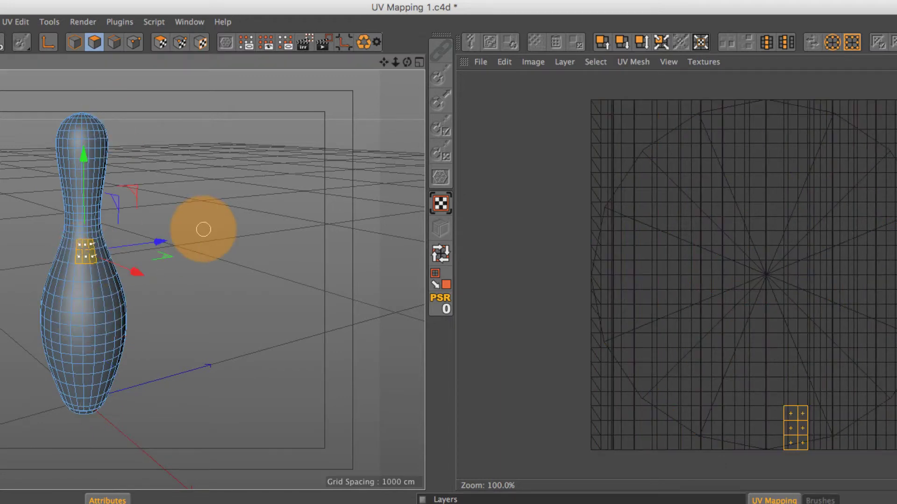
{"action": "left_click", "coordinate": [160, 206]}
{"action": "left_click", "coordinate": [76, 250]}
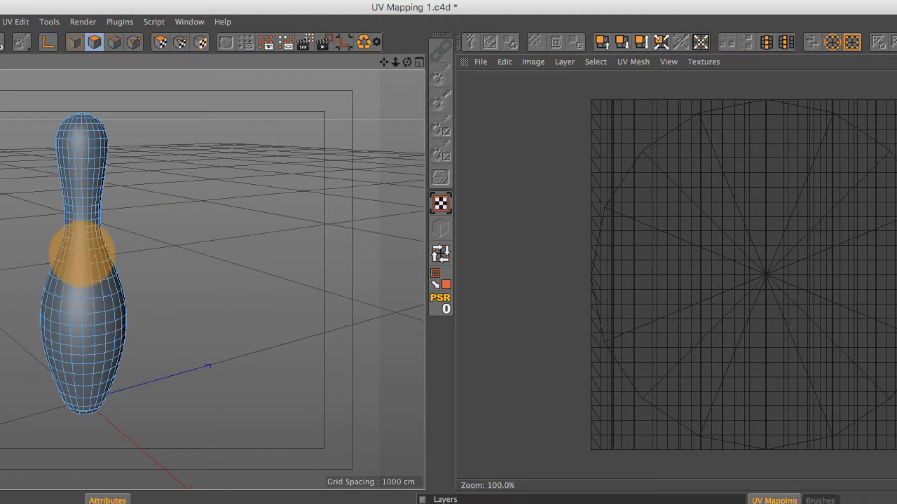
Try moving the selected polygons on the bowling pin and undo the move.
{"action": "mouse_move", "coordinate": [107, 201]}
{"action": "left_mouse_down"}
{"action": "mouse_move", "coordinate": [280, 208]}
{"action": "mouse_move", "coordinate": [14, 210]}
{"action": "mouse_move", "coordinate": [124, 203]}
{"action": "left_mouse_up"}
{"action": "key", "text": "super+z"}
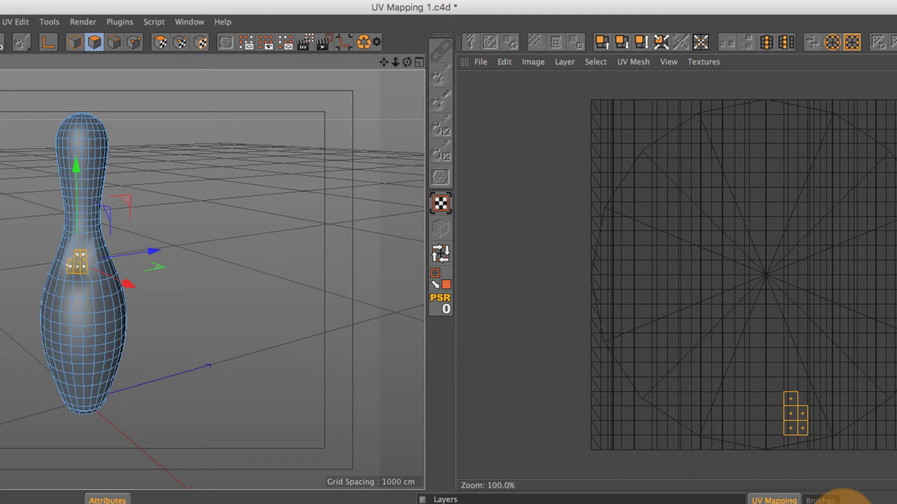
{"action": "key", "text": "super+z"}
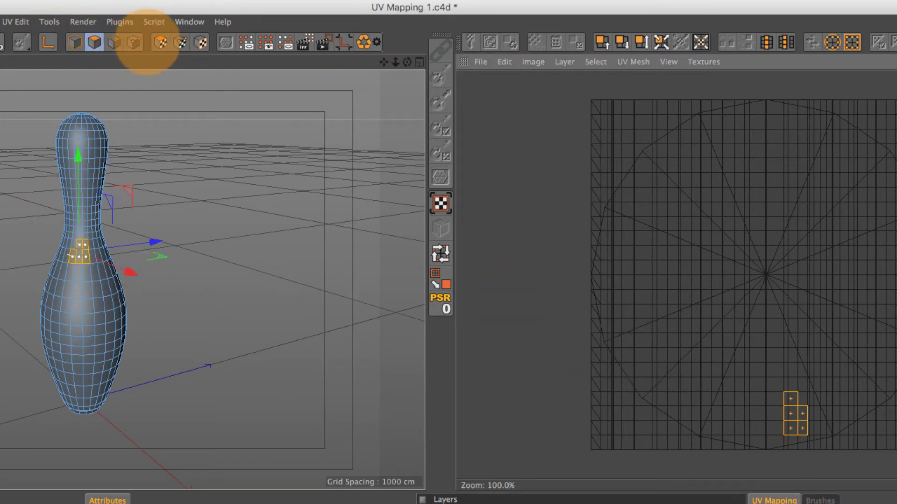
In UV Polygons mode, select the band around the pin's neck, then a cluster of UV polygons near the UV mesh's upper edge.
{"action": "left_click", "coordinate": [161, 42]}
{"action": "mouse_move", "coordinate": [85, 214]}
{"action": "left_mouse_down"}
{"action": "mouse_move", "coordinate": [118, 218]}
{"action": "mouse_move", "coordinate": [87, 223]}
{"action": "left_mouse_up"}
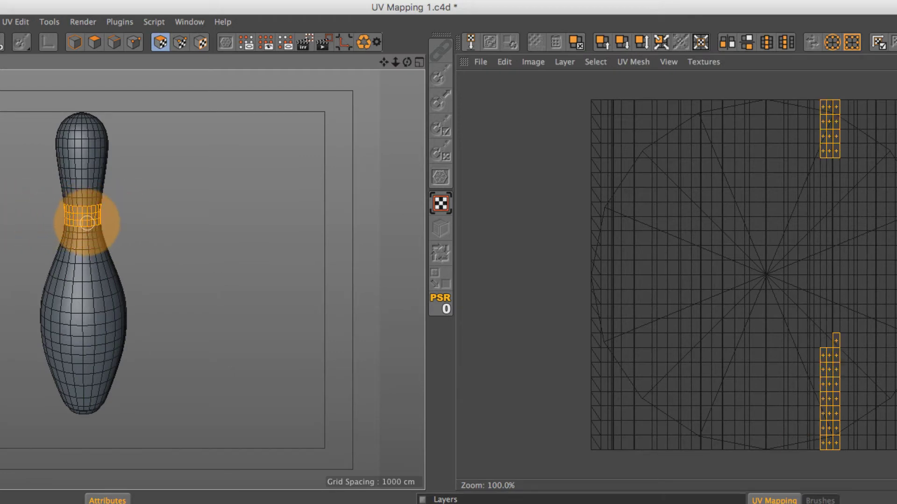
{"action": "left_click", "coordinate": [830, 130]}
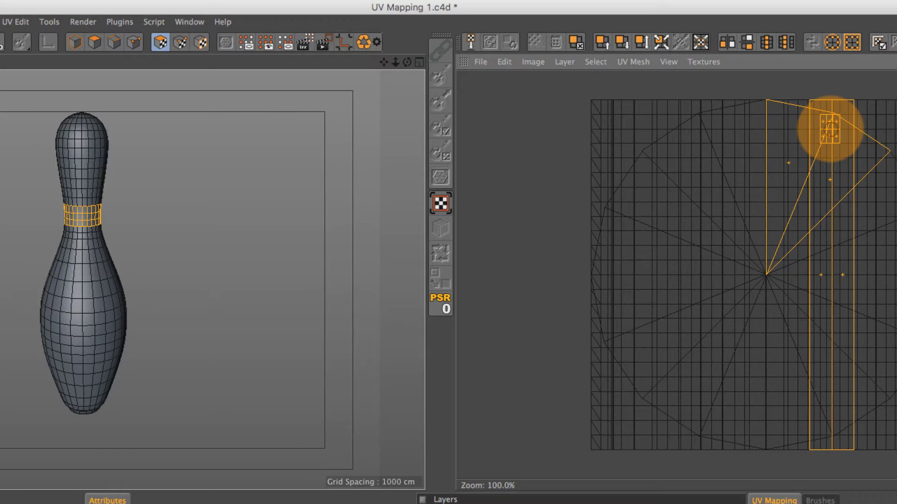
{"action": "left_click", "coordinate": [830, 129]}
Try moving the selected UV polygons with the Move tool and clear the selection.
{"action": "key", "text": "e"}
{"action": "mouse_move", "coordinate": [838, 145]}
{"action": "left_mouse_down"}
{"action": "mouse_move", "coordinate": [892, 145]}
{"action": "mouse_move", "coordinate": [844, 146]}
{"action": "mouse_move", "coordinate": [456, 370]}
{"action": "mouse_move", "coordinate": [841, 170]}
{"action": "mouse_move", "coordinate": [864, 145]}
{"action": "left_mouse_up"}
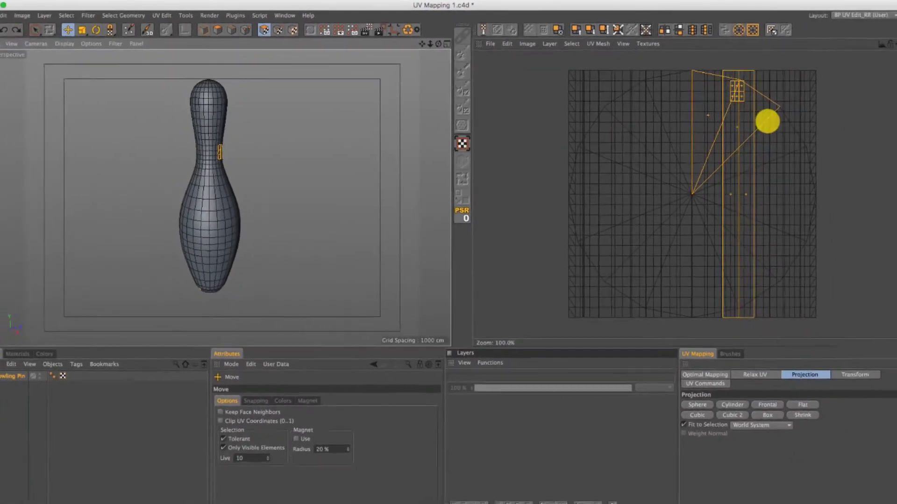
{"action": "left_click", "coordinate": [580, 179]}
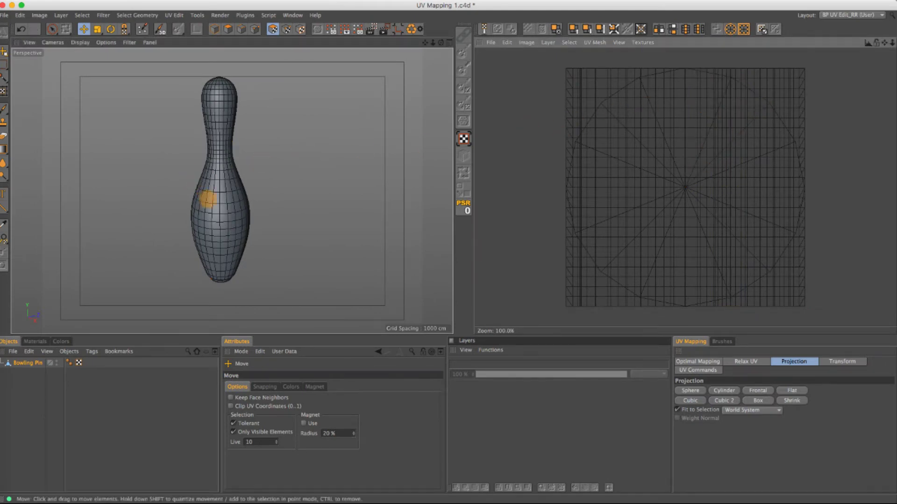
Select a single polygon on the pin's body, try enlarging it in the UV mesh with Scale, and undo the scaling.
{"action": "left_click", "coordinate": [207, 198]}
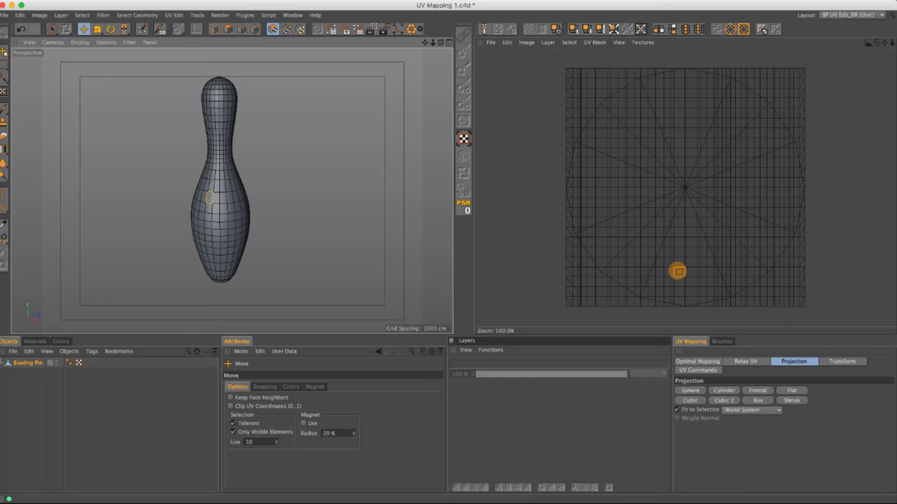
{"action": "key", "text": "t"}
{"action": "left_click_drag", "start_coordinate": [669, 263], "coordinate": [820, 129]}
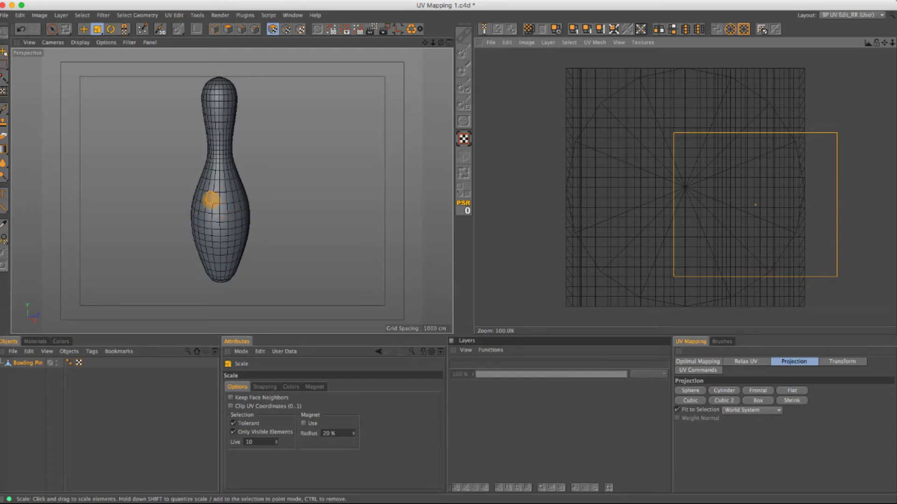
{"action": "key", "text": "super+z"}
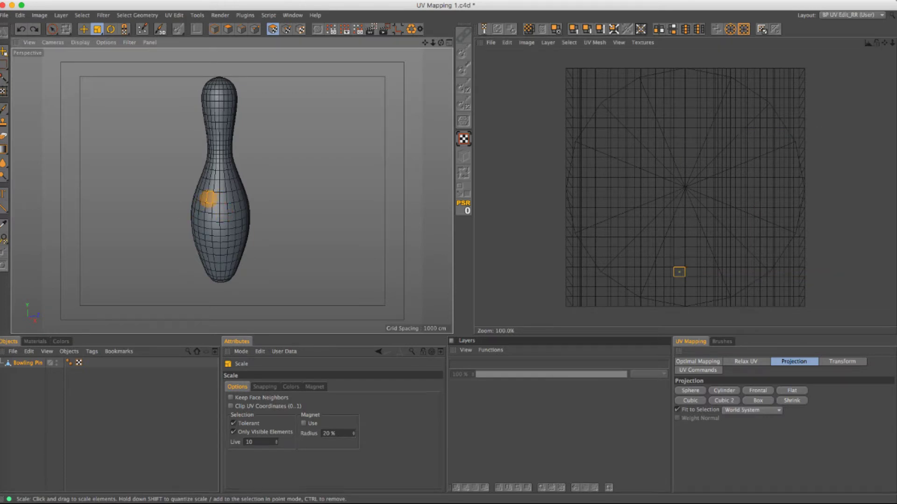
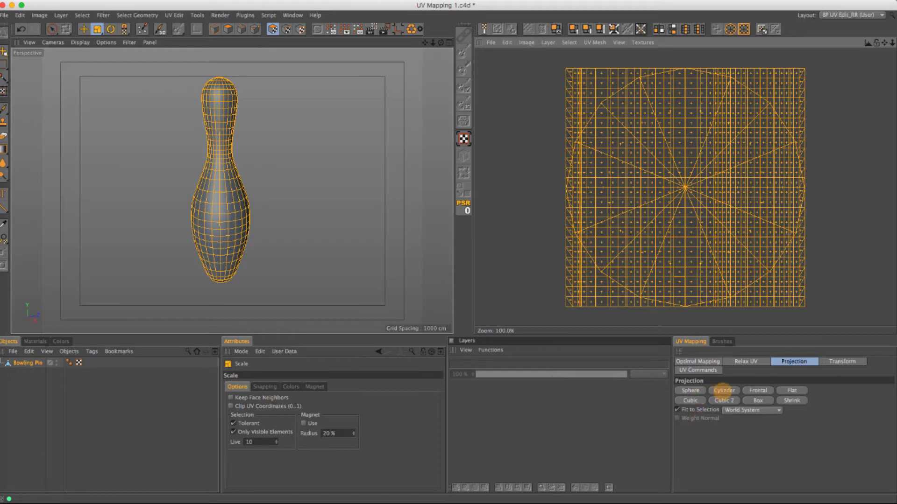
Apply a Sphere projection to the bowling pin's UVs and realign the islands with Optimal Mapping at 1% spacing.
{"action": "left_click", "coordinate": [690, 391]}
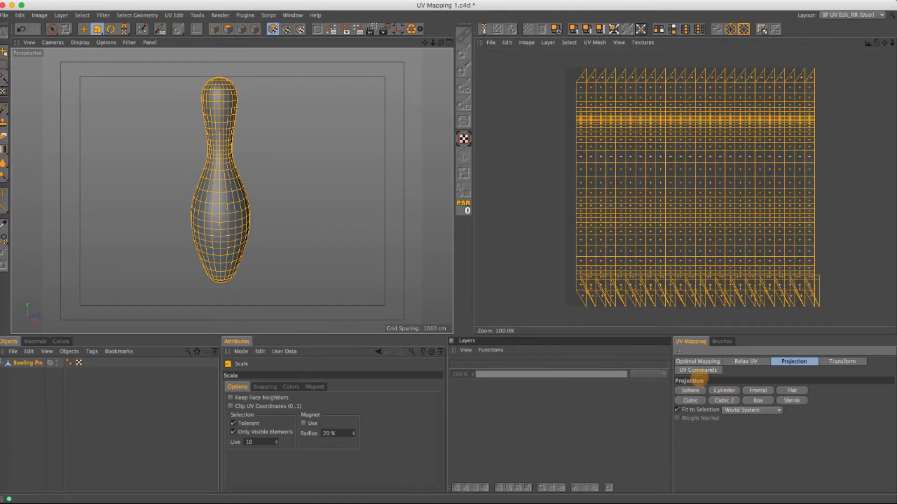
{"action": "left_click", "coordinate": [701, 361]}
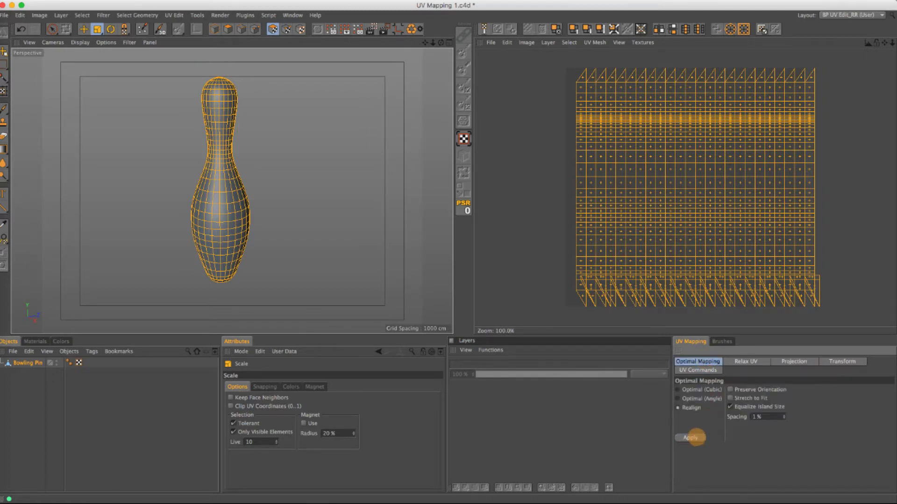
{"action": "left_click", "coordinate": [696, 438]}
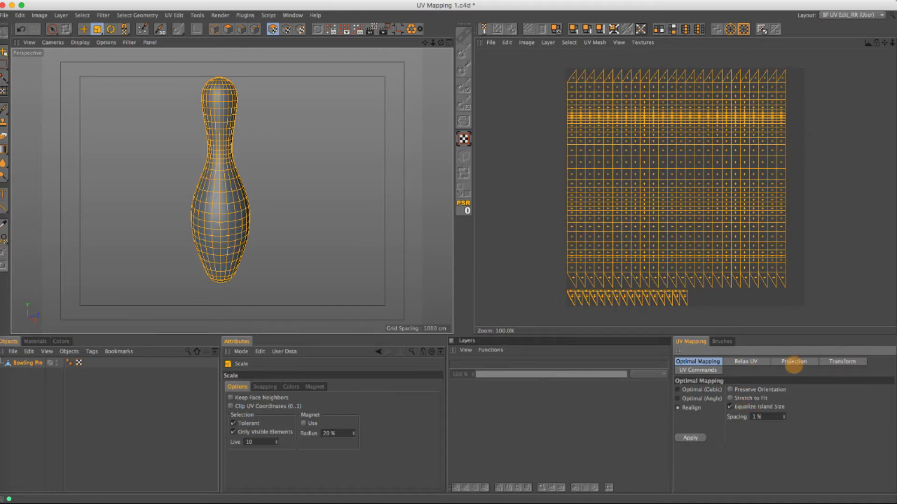
Project the bowling pin's UVs with Cylinder and realign the resulting islands using Optimal Mapping.
{"action": "left_click", "coordinate": [793, 361]}
{"action": "left_click", "coordinate": [732, 391]}
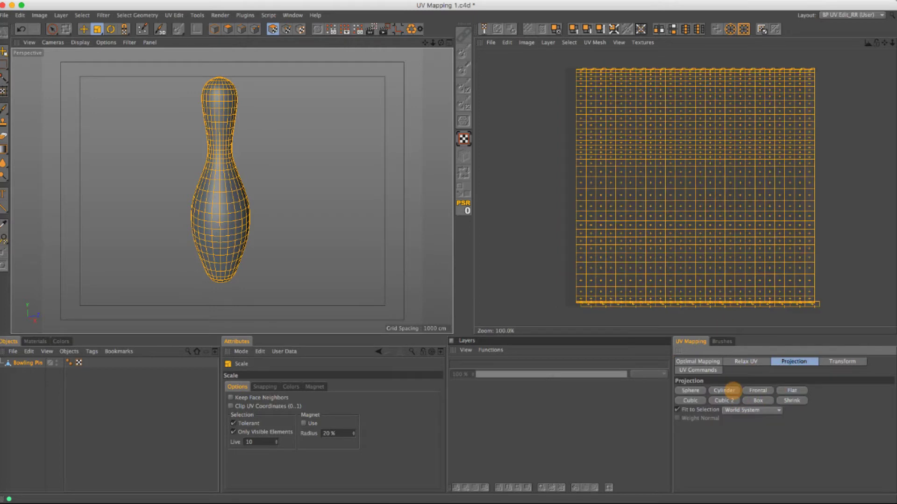
{"action": "left_click", "coordinate": [713, 362]}
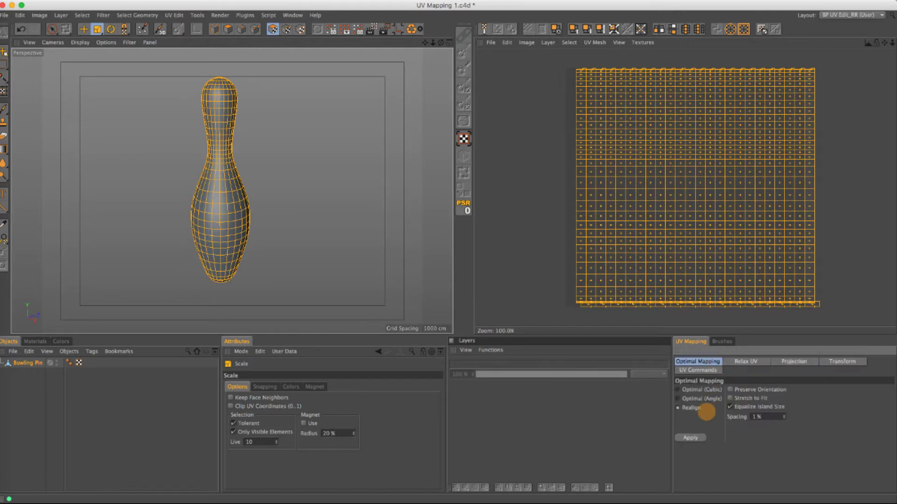
{"action": "left_click", "coordinate": [691, 438]}
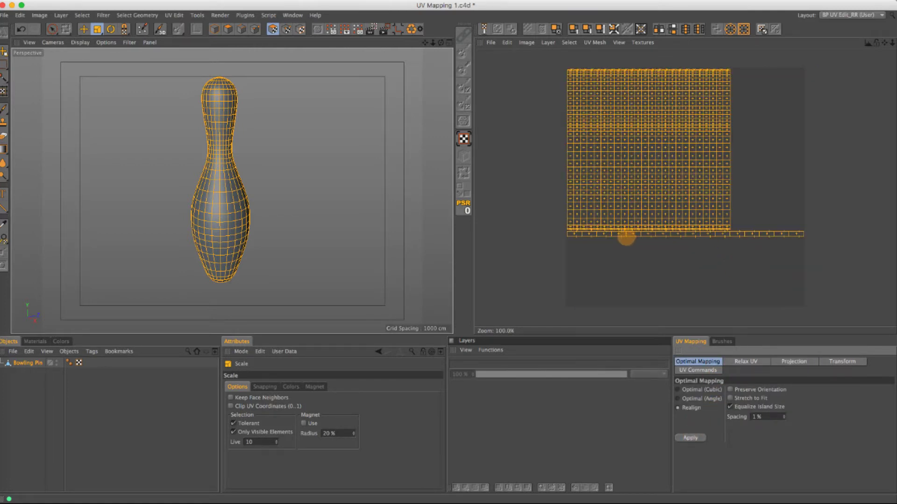
Apply the Cubic 2 projection to the bowling pin's UVs, followed by the Box projection.
{"action": "left_click", "coordinate": [777, 361]}
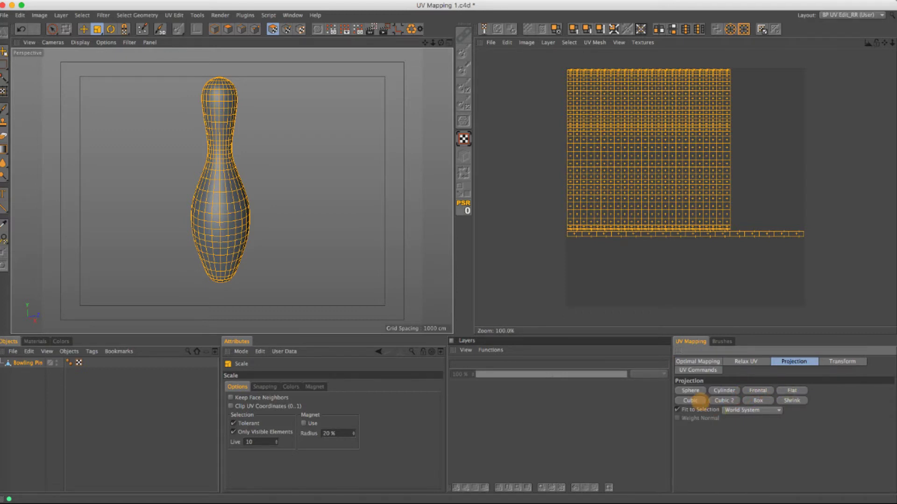
{"action": "left_click", "coordinate": [722, 401]}
{"action": "left_click", "coordinate": [722, 401]}
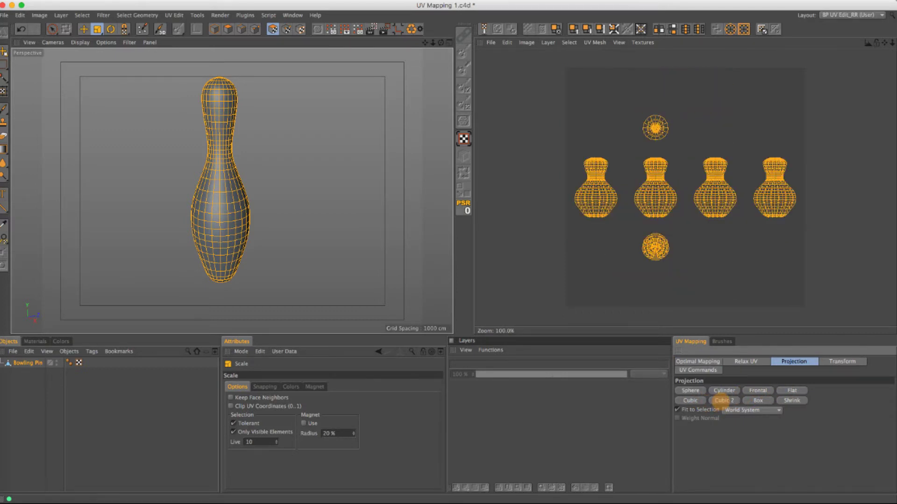
{"action": "left_click", "coordinate": [755, 401]}
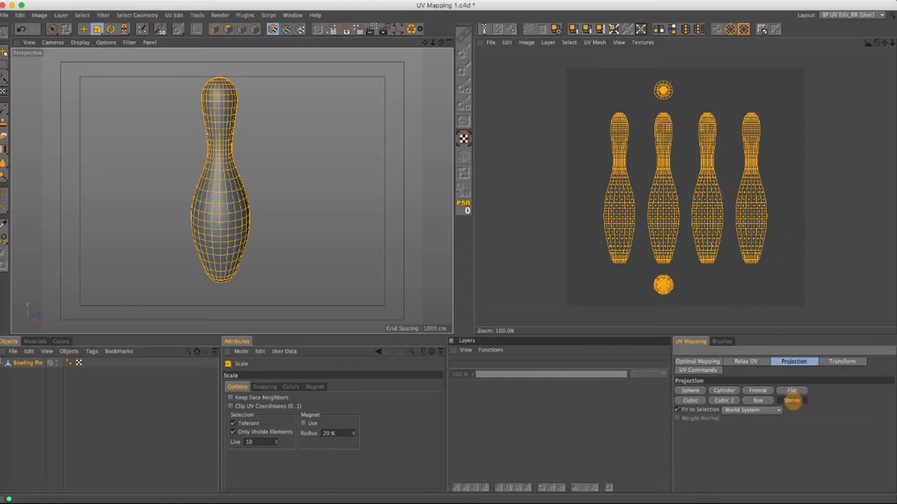
Apply the Shrink projection to the bowling pin's UVs and realign the islands with Optimal Mapping.
{"action": "left_click", "coordinate": [792, 401]}
{"action": "left_click", "coordinate": [697, 361]}
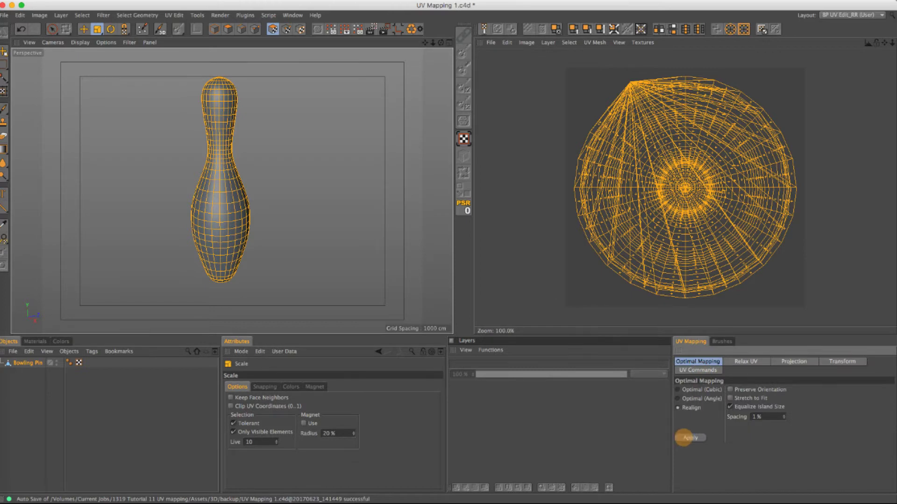
{"action": "left_click", "coordinate": [686, 438]}
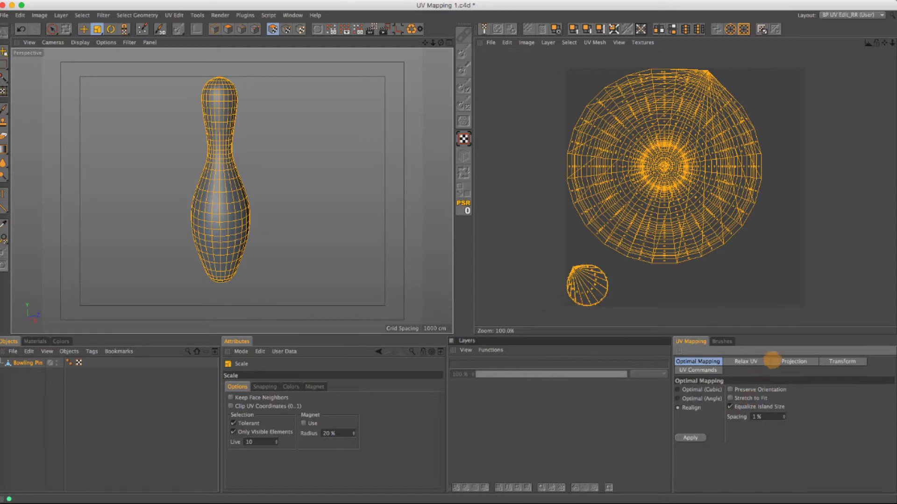
Apply a Frontal projection from the Perspective view and try relaxing the bowling pin's UVs with LSCM.
{"action": "left_click", "coordinate": [773, 361]}
{"action": "left_click", "coordinate": [756, 391]}
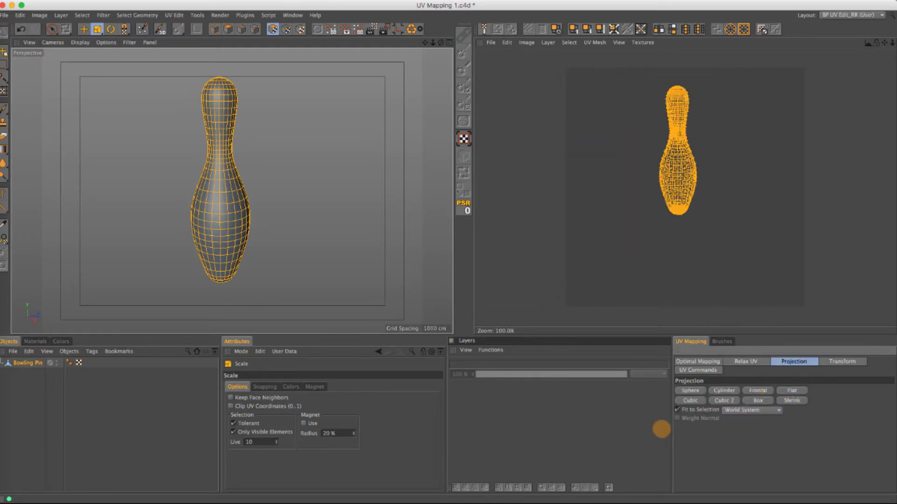
{"action": "left_click", "coordinate": [742, 361]}
{"action": "left_click", "coordinate": [697, 433]}
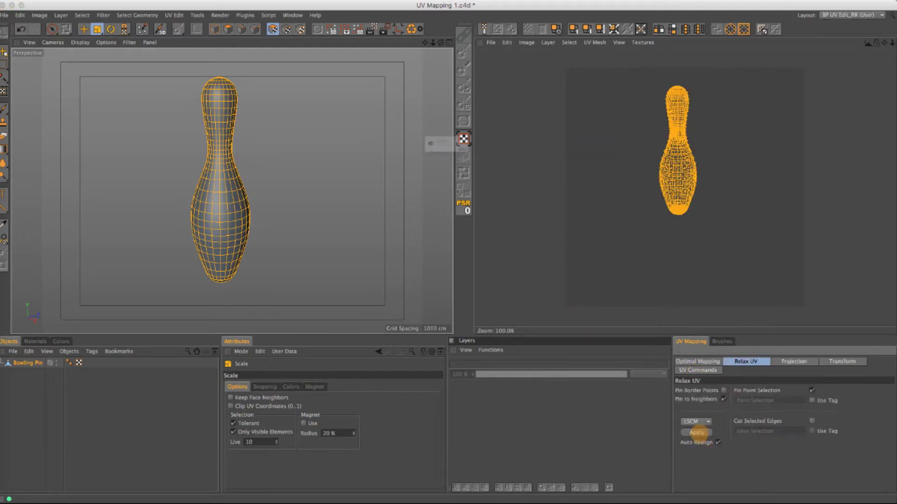
{"action": "left_click", "coordinate": [510, 164]}
Realign the frontal UV islands with Optimal Mapping and try the LSCM relax on them again.
{"action": "left_click", "coordinate": [697, 361]}
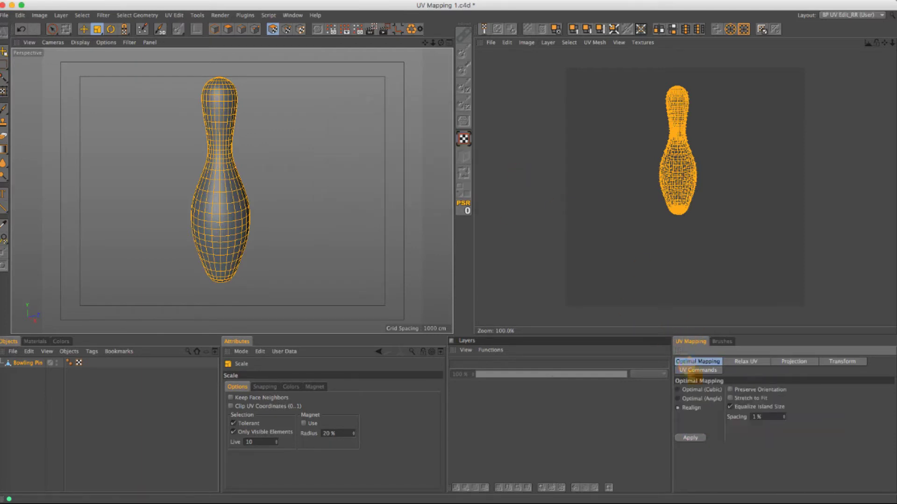
{"action": "left_click", "coordinate": [691, 438]}
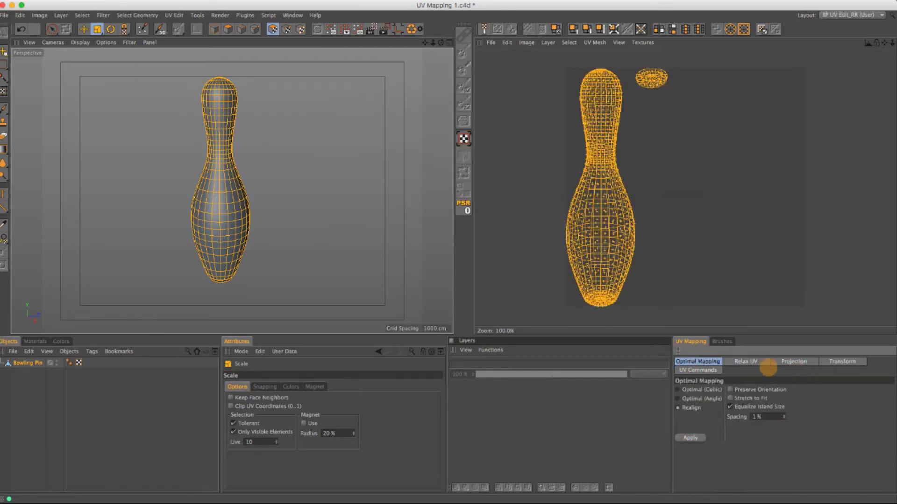
{"action": "left_click", "coordinate": [745, 362]}
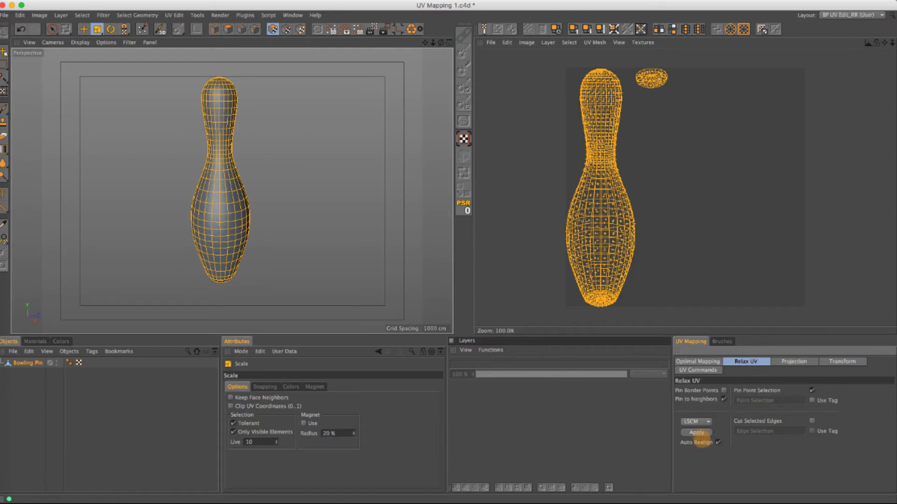
{"action": "left_click", "coordinate": [696, 433]}
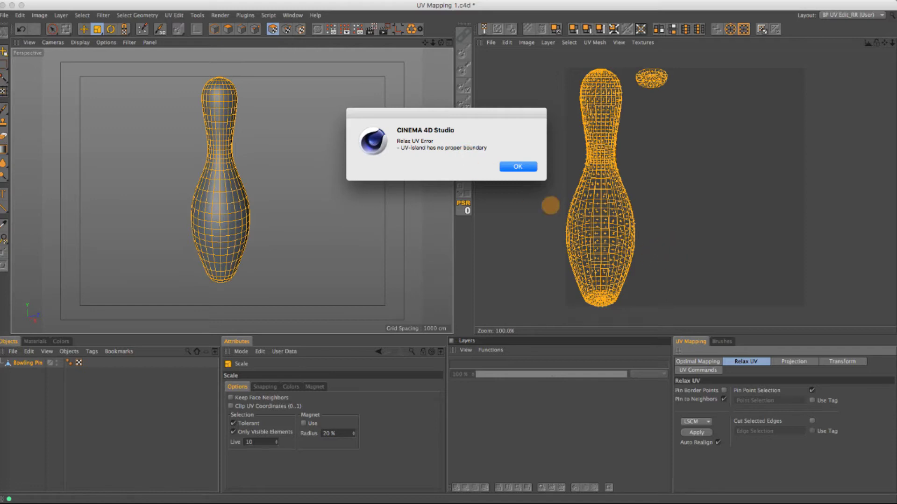
{"action": "left_click", "coordinate": [517, 167]}
Apply the Cubic 2 projection to the bowling pin and relax its UVs with LSCM and Auto Realign.
{"action": "left_click", "coordinate": [790, 363]}
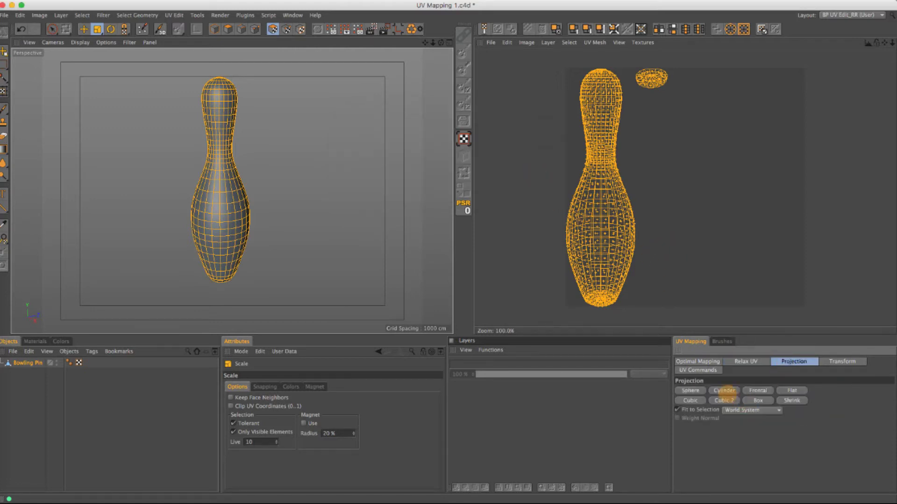
{"action": "left_click", "coordinate": [724, 400]}
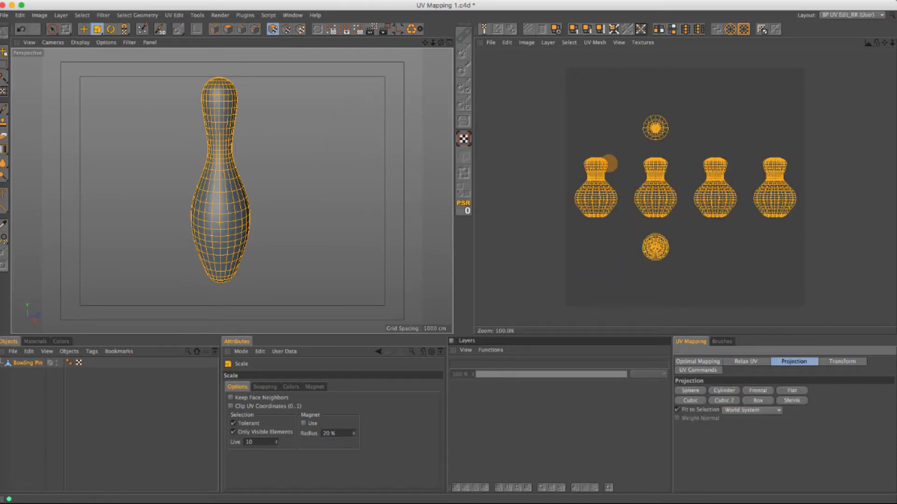
{"action": "left_click", "coordinate": [747, 362]}
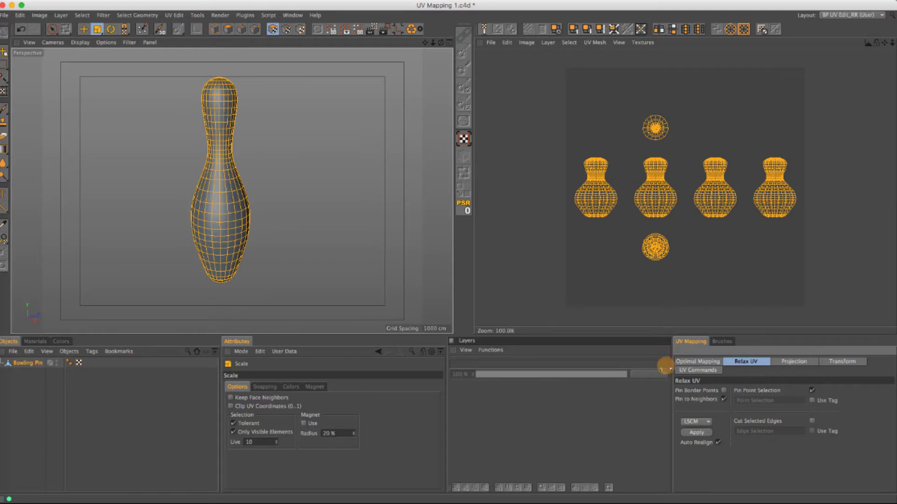
{"action": "left_click", "coordinate": [697, 432]}
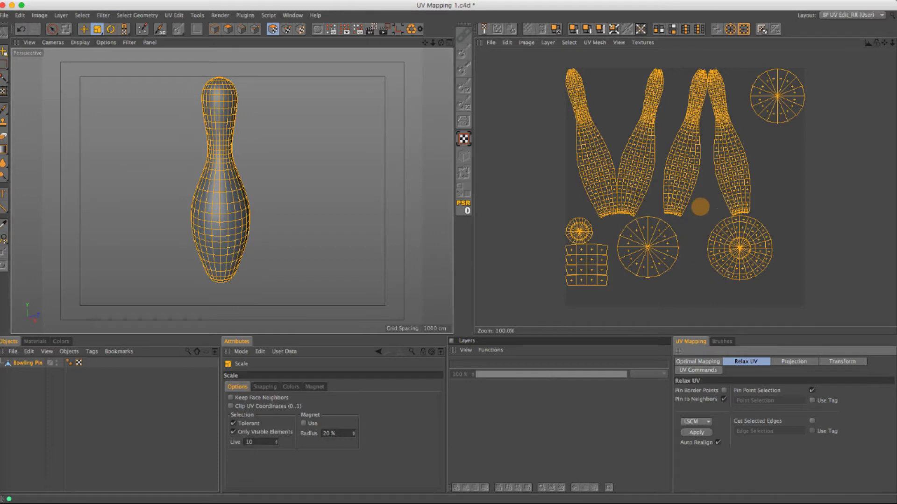
Replace the relaxed UVs with a Frontal projection from the Perspective view and try the LSCM relax on it.
{"action": "left_click", "coordinate": [794, 361]}
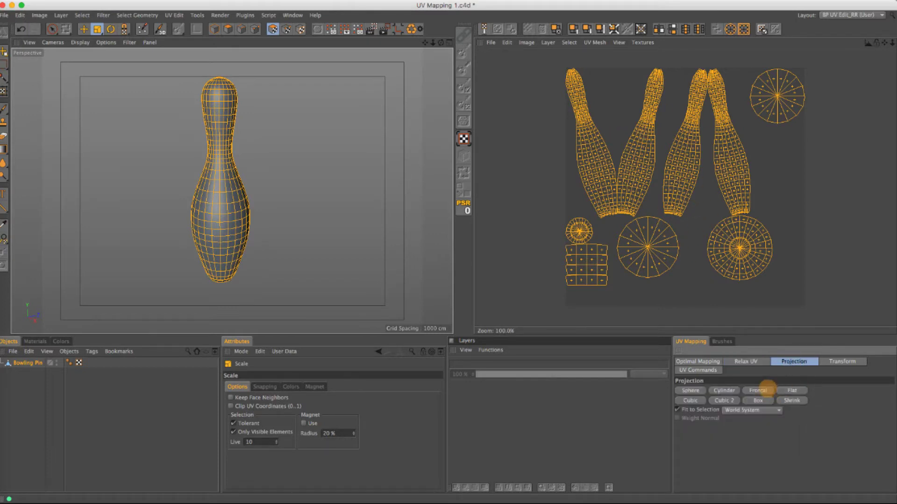
{"action": "left_click", "coordinate": [758, 390]}
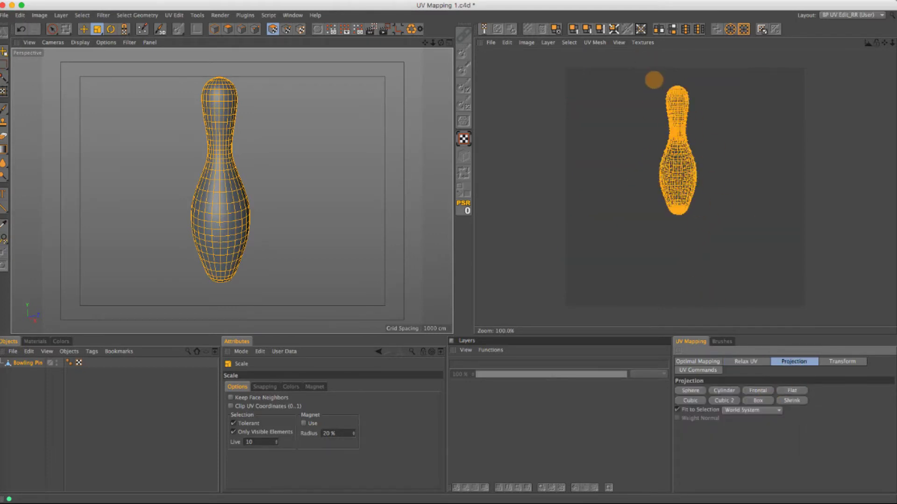
{"action": "left_click", "coordinate": [736, 362]}
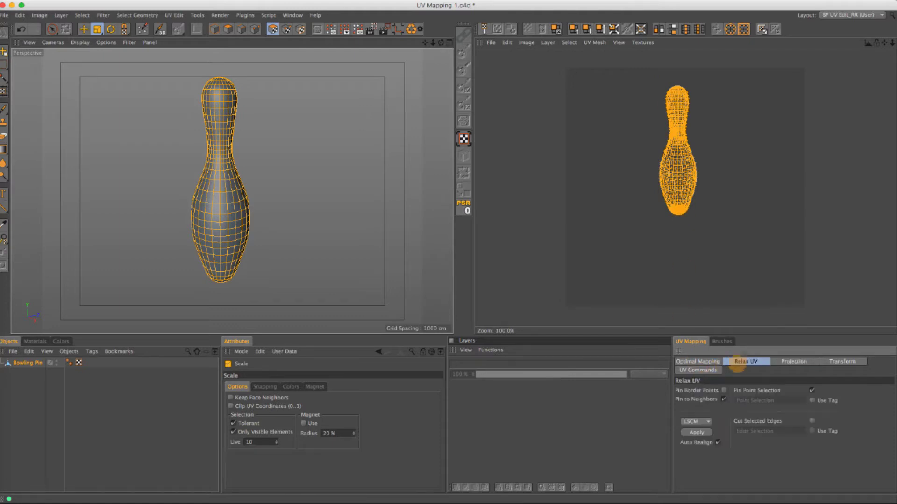
{"action": "left_click", "coordinate": [696, 432]}
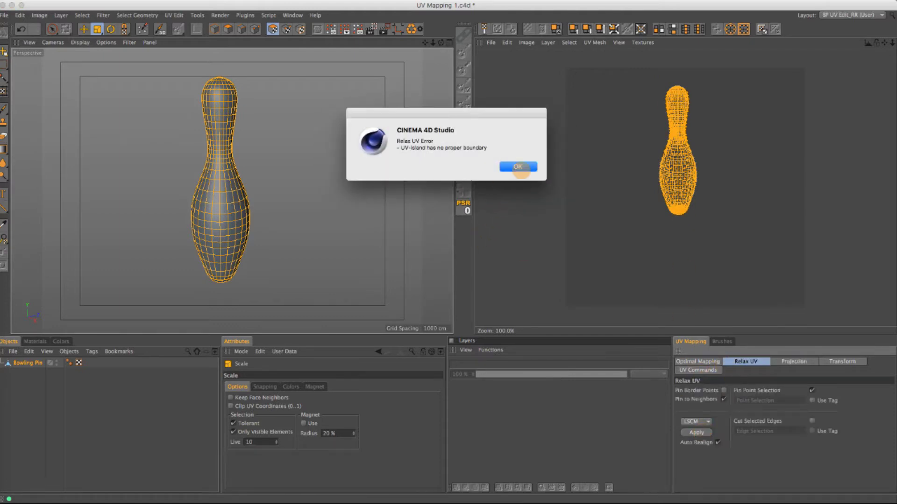
{"action": "left_click", "coordinate": [518, 166]}
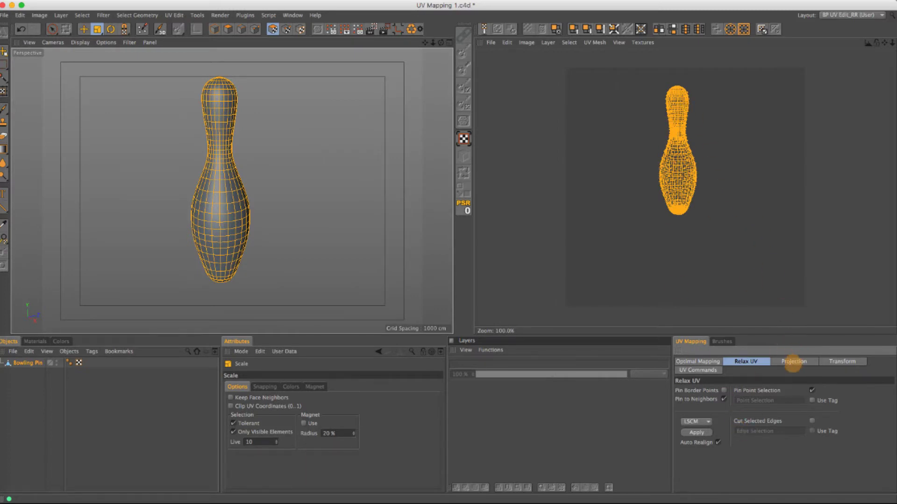
Apply the Cubic 2 projection, maximize the Front view, and replace the UV layout with a Box projection.
{"action": "left_click", "coordinate": [794, 362]}
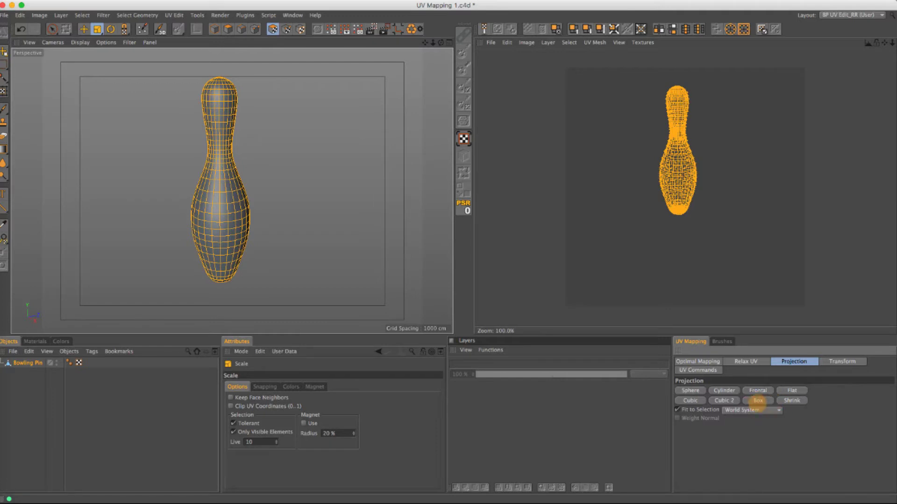
{"action": "left_click", "coordinate": [725, 400]}
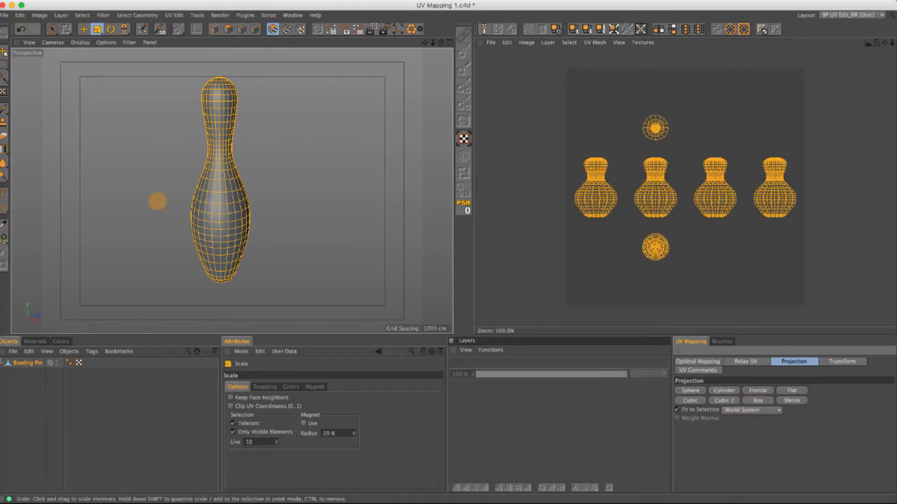
{"action": "middle_click", "coordinate": [282, 206]}
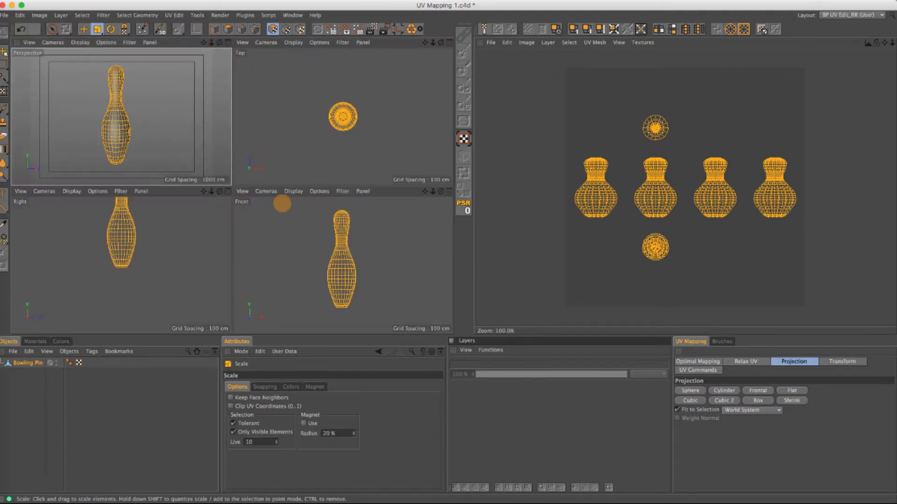
{"action": "middle_click", "coordinate": [334, 243]}
{"action": "left_click", "coordinate": [757, 400]}
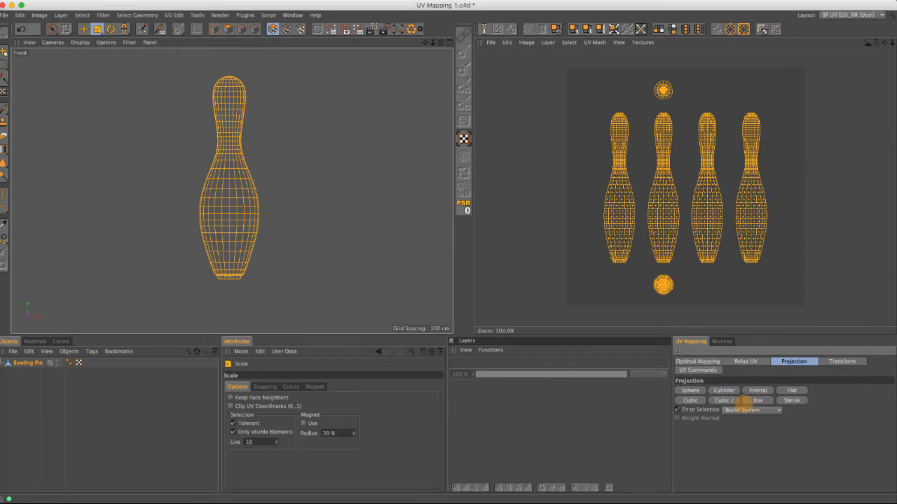
Compare the Cubic, Sphere and Cylinder projections on the bowling pin's UVs, ending with Cubic again.
{"action": "left_click", "coordinate": [690, 400]}
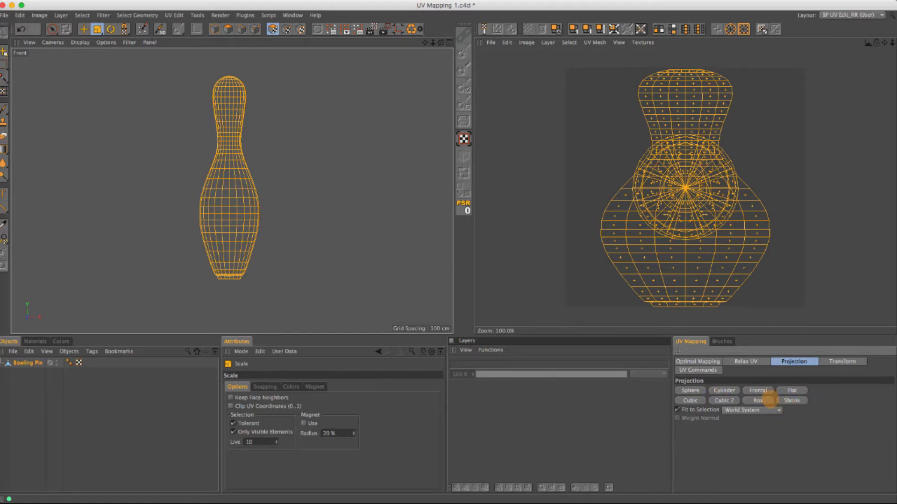
{"action": "left_click", "coordinate": [699, 392]}
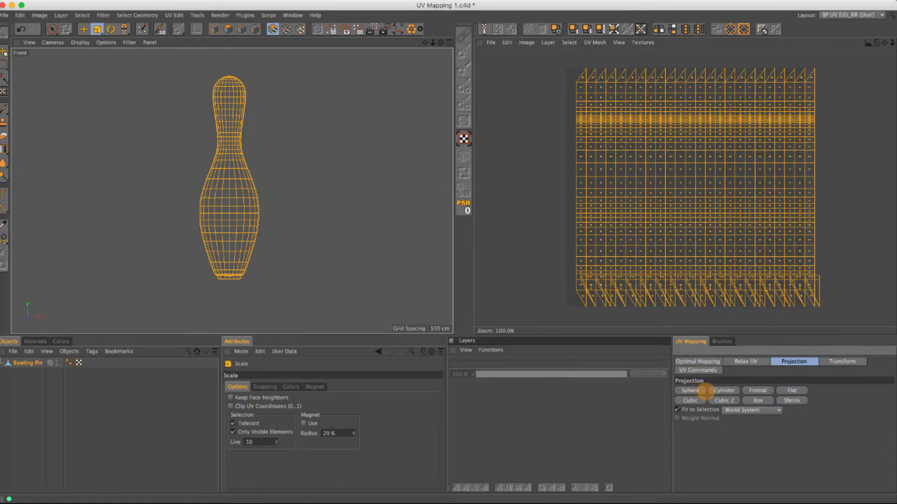
{"action": "left_click", "coordinate": [721, 391]}
{"action": "left_click", "coordinate": [693, 400]}
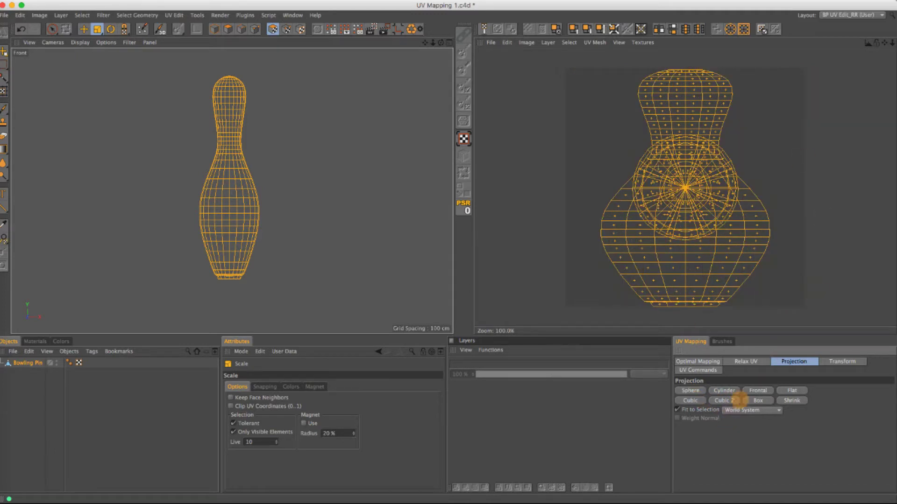
Apply the Box projection to the bowling pin's UVs and replace it with a Frontal projection from the Front view.
{"action": "left_click", "coordinate": [758, 401]}
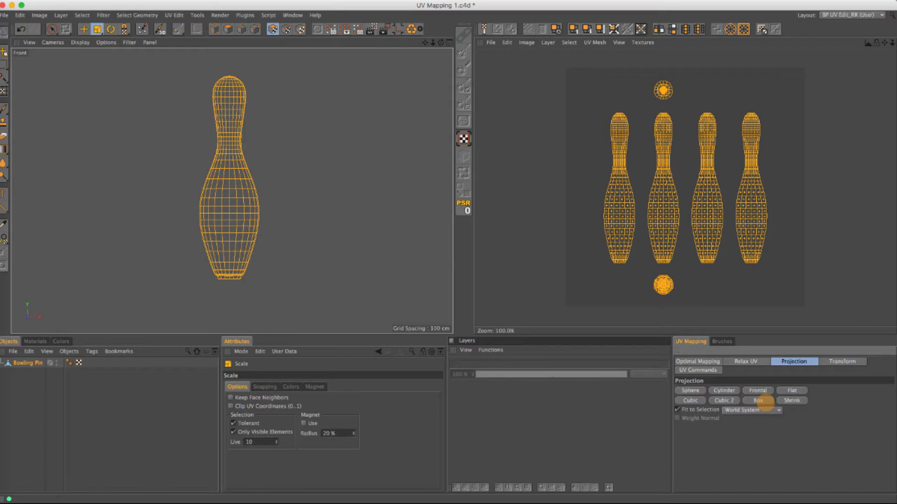
{"action": "left_click", "coordinate": [758, 391]}
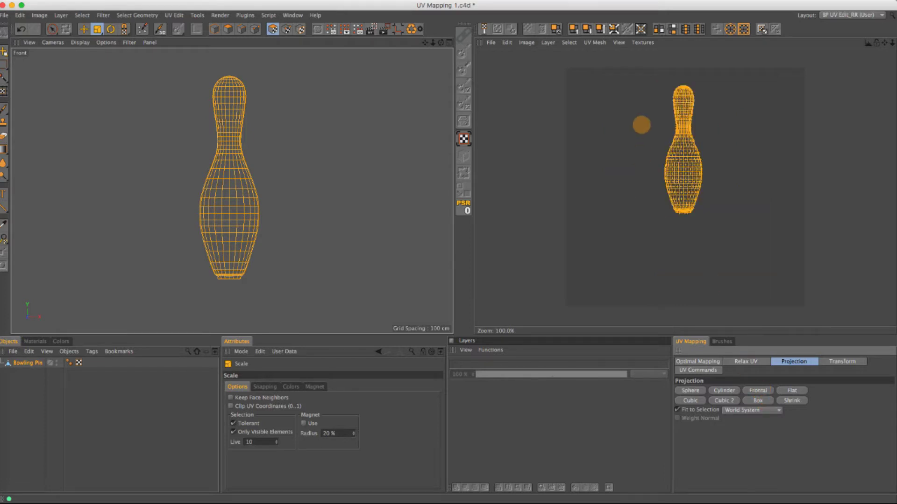
Replace the bowling pin's UVs with a Frontal projection from the Perspective view and switch to edge editing.
{"action": "middle_click", "coordinate": [256, 153]}
{"action": "middle_click", "coordinate": [158, 132]}
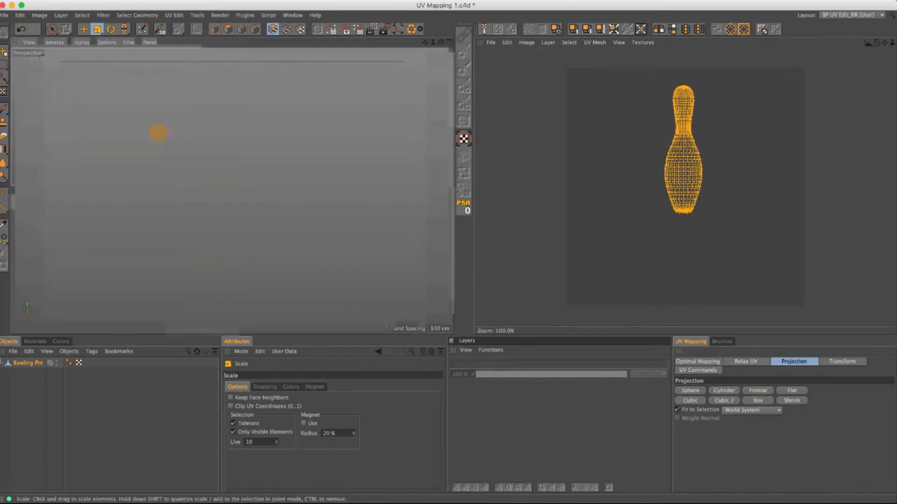
{"action": "left_click", "coordinate": [762, 391]}
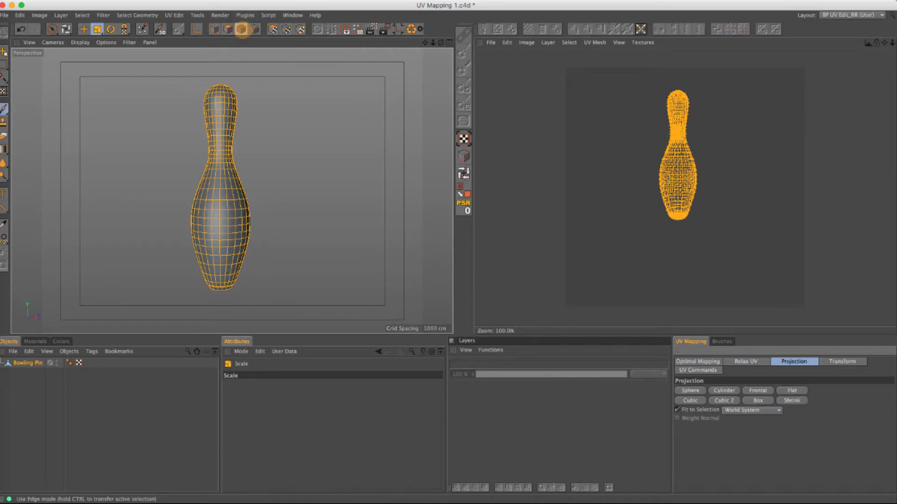
{"action": "left_click", "coordinate": [241, 29]}
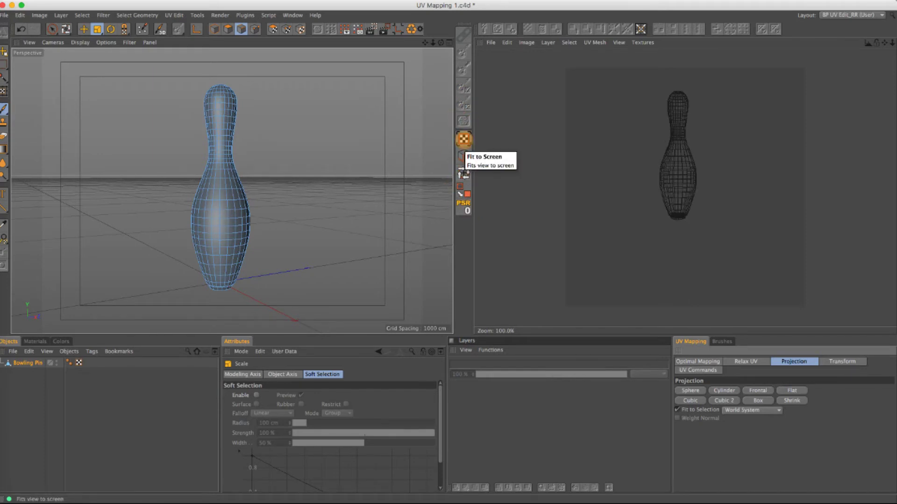
Zoom the UV layout far out and fit it back to the texture view.
{"action": "left_click", "coordinate": [646, 152]}
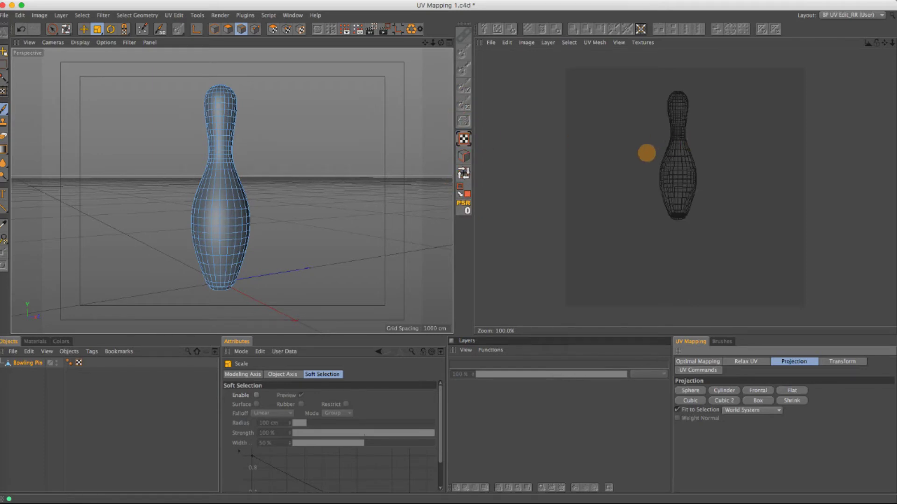
{"action": "scroll", "coordinate": [692, 169], "scroll_direction": "down", "scroll_amount": 10}
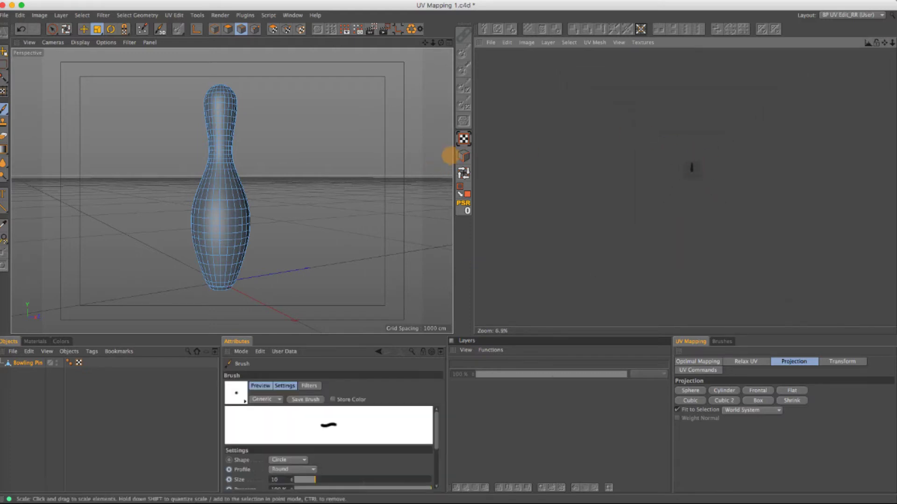
{"action": "left_click", "coordinate": [463, 138]}
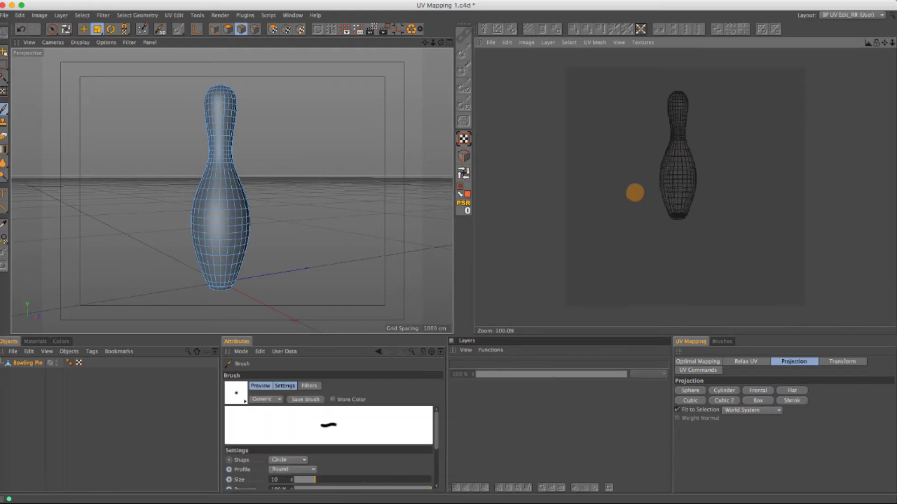
Trace a closed, irregular outline of edges on the pin's lower body with Path Selection.
{"action": "left_click", "coordinate": [464, 156]}
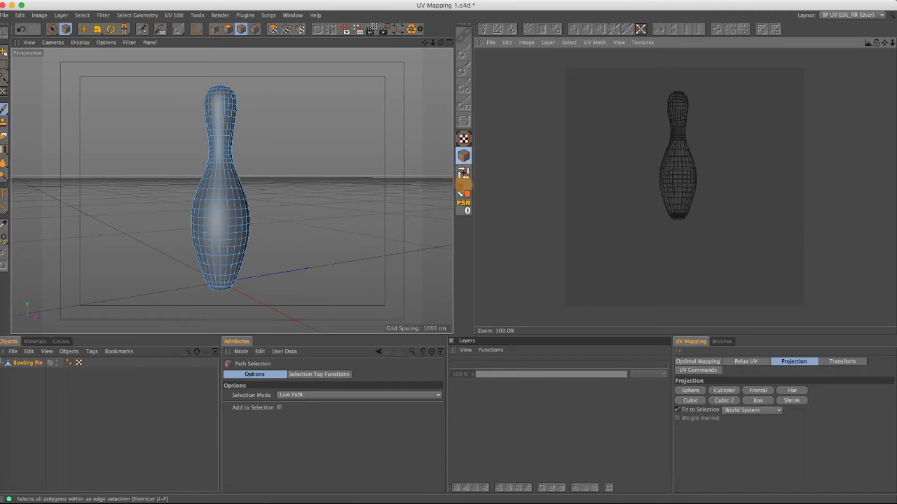
{"action": "left_click", "coordinate": [464, 191]}
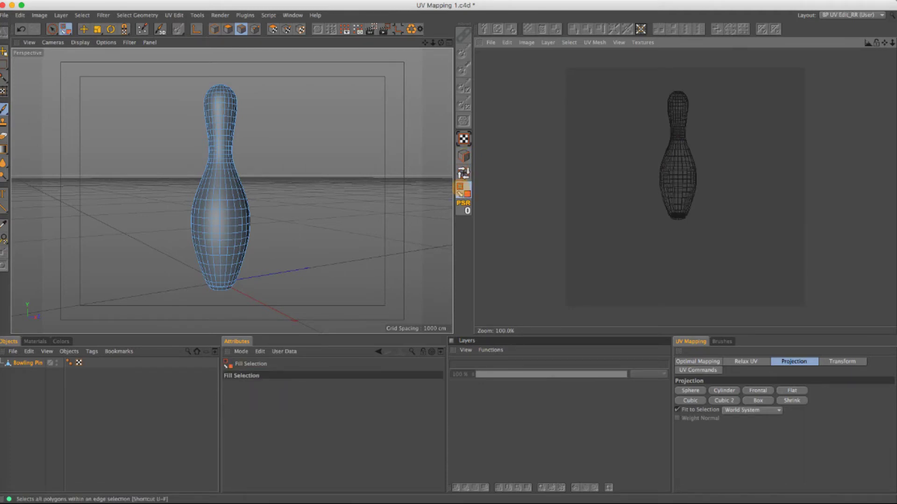
{"action": "left_click", "coordinate": [463, 157]}
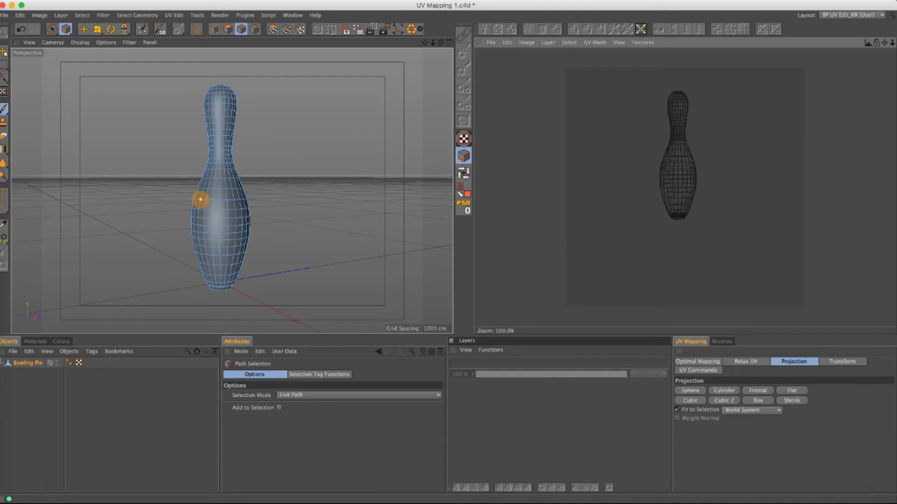
{"action": "mouse_move", "coordinate": [201, 199]}
{"action": "left_mouse_down"}
{"action": "mouse_move", "coordinate": [234, 200]}
{"action": "mouse_move", "coordinate": [241, 236]}
{"action": "mouse_move", "coordinate": [227, 272]}
{"action": "mouse_move", "coordinate": [210, 233]}
{"action": "left_mouse_up"}
{"action": "left_click_drag", "start_coordinate": [204, 200], "coordinate": [205, 199]}
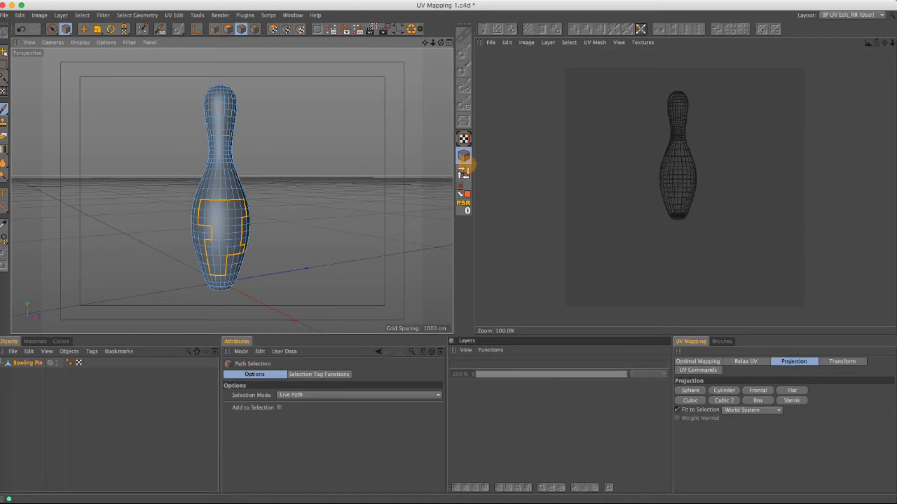
Select a vertical edge seam along the pin plus the edge loops near its top and around its base with Loop Selection.
{"action": "left_click", "coordinate": [463, 173]}
{"action": "left_click", "coordinate": [226, 202]}
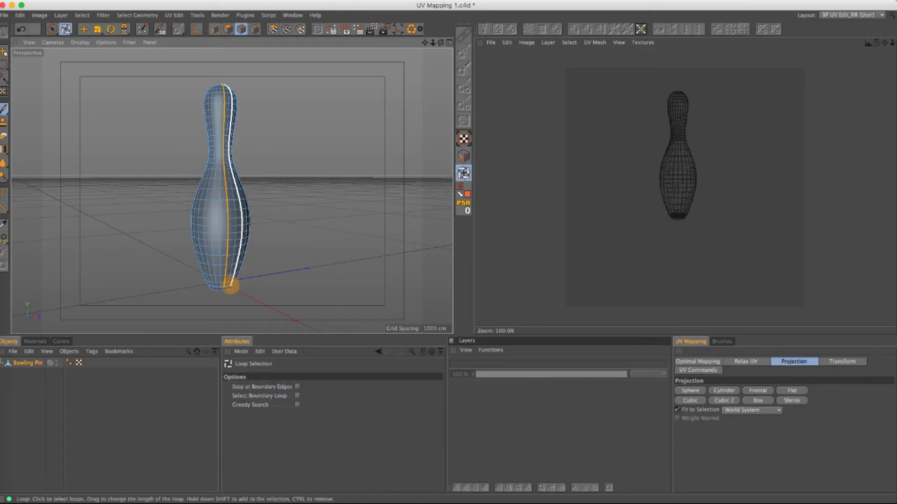
{"action": "left_click_drag", "start_coordinate": [225, 286], "coordinate": [232, 258], "text": "alt"}
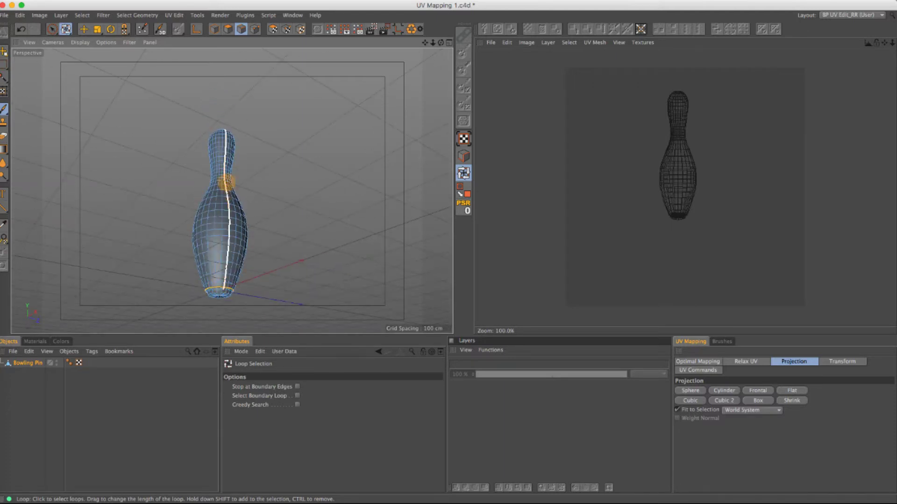
{"action": "scroll", "coordinate": [216, 126], "scroll_direction": "up", "scroll_amount": 3}
{"action": "right_click_drag", "start_coordinate": [249, 132], "coordinate": [317, 146], "text": "alt"}
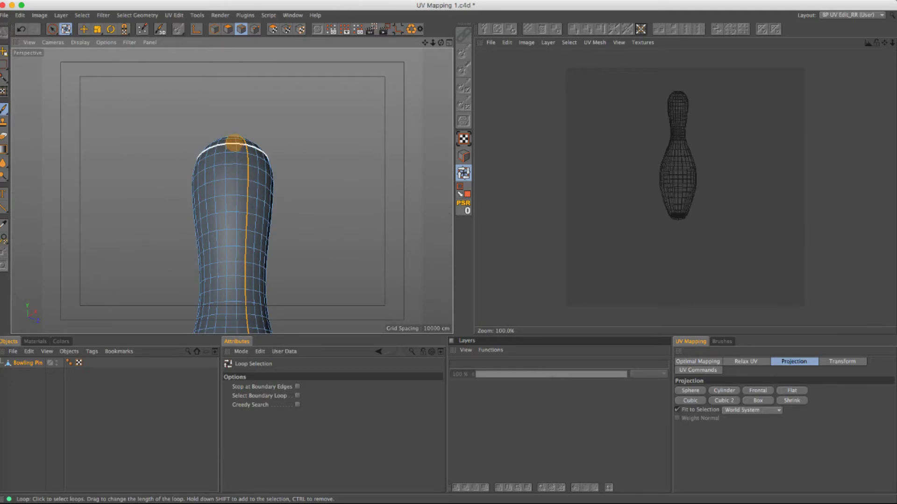
{"action": "left_click", "coordinate": [234, 145], "text": "shift"}
{"action": "left_click_drag", "start_coordinate": [235, 162], "coordinate": [239, 235], "text": "alt"}
{"action": "right_click_drag", "start_coordinate": [240, 235], "coordinate": [161, 244], "text": "alt"}
{"action": "middle_click_drag", "start_coordinate": [250, 284], "coordinate": [250, 196], "text": "alt"}
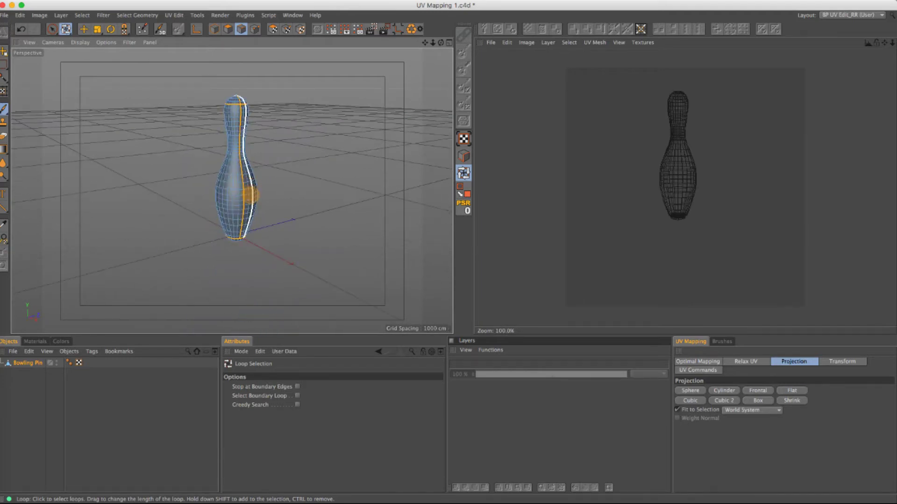
{"action": "left_click_drag", "start_coordinate": [249, 197], "coordinate": [291, 192], "text": "alt"}
Try Fill Selection on the pin with the seam edges selected, and in UV polygon mode.
{"action": "left_click", "coordinate": [463, 191]}
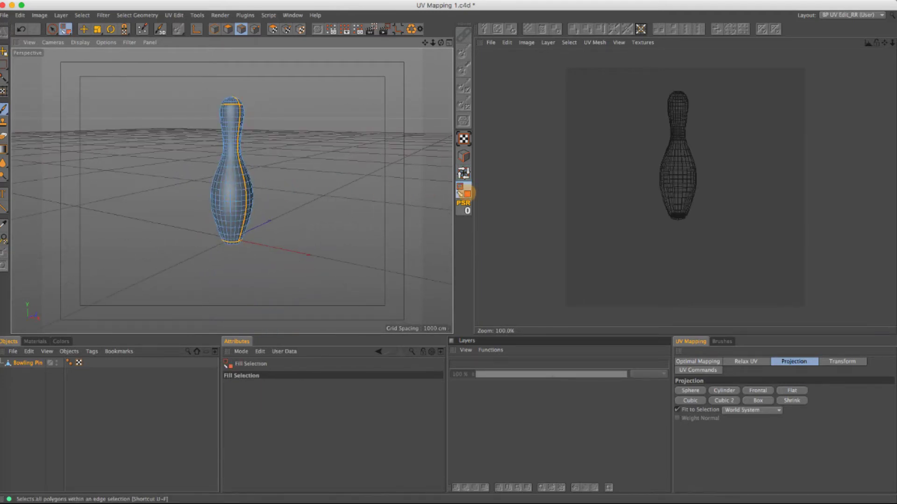
{"action": "left_click", "coordinate": [213, 196]}
{"action": "right_click_drag", "start_coordinate": [213, 197], "coordinate": [292, 198], "text": "alt"}
{"action": "left_click_drag", "start_coordinate": [280, 200], "coordinate": [329, 191], "text": "alt"}
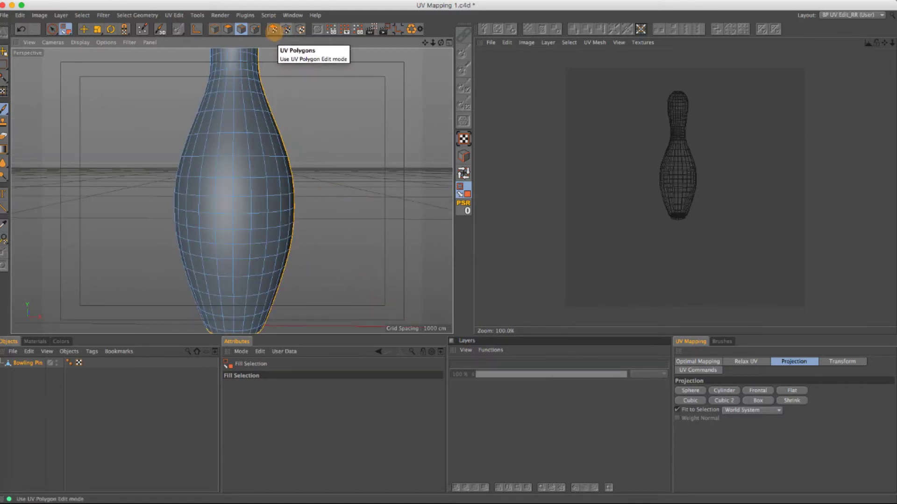
{"action": "left_click", "coordinate": [272, 29]}
{"action": "left_click", "coordinate": [255, 156]}
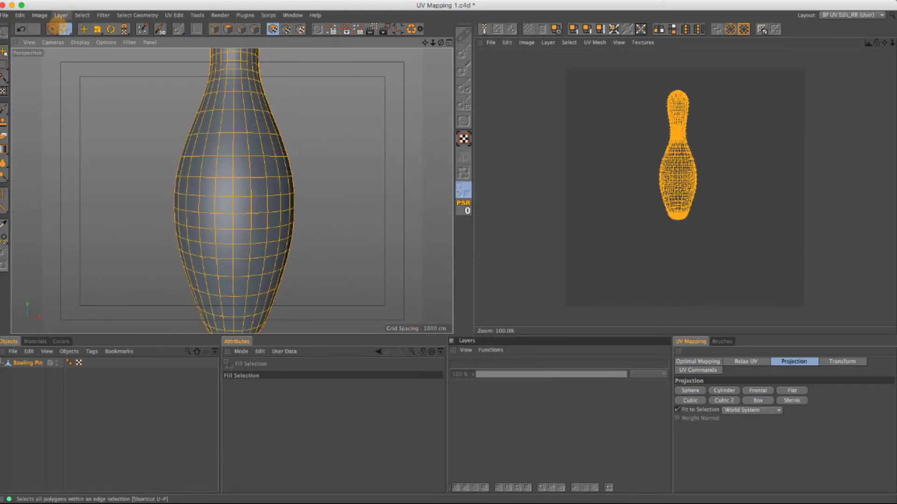
Paint a closed ring of UV polygons around the front of the pin's body with Live Selection.
{"action": "left_click", "coordinate": [51, 29]}
{"action": "left_click", "coordinate": [69, 42]}
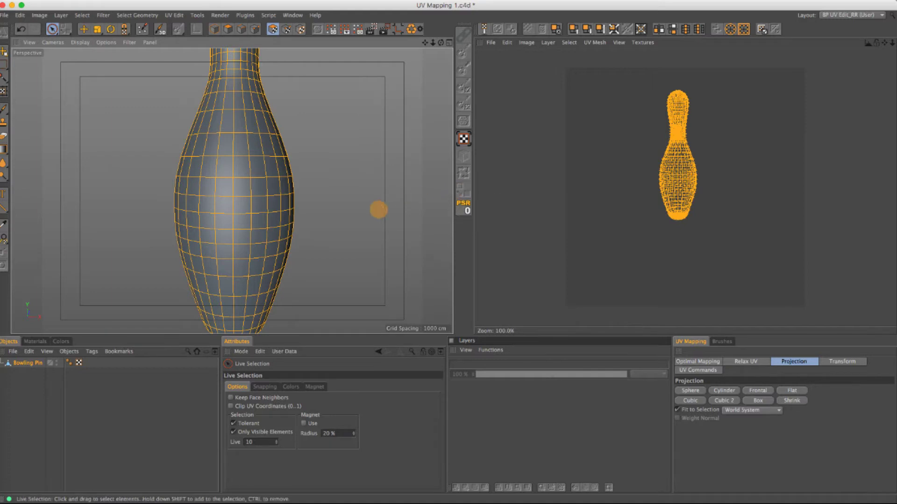
{"action": "mouse_move", "coordinate": [221, 119]}
{"action": "left_mouse_down"}
{"action": "mouse_move", "coordinate": [237, 120]}
{"action": "mouse_move", "coordinate": [195, 171]}
{"action": "mouse_move", "coordinate": [195, 239]}
{"action": "mouse_move", "coordinate": [280, 257]}
{"action": "mouse_move", "coordinate": [280, 163]}
{"action": "mouse_move", "coordinate": [260, 133]}
{"action": "mouse_move", "coordinate": [255, 145]}
{"action": "left_mouse_up"}
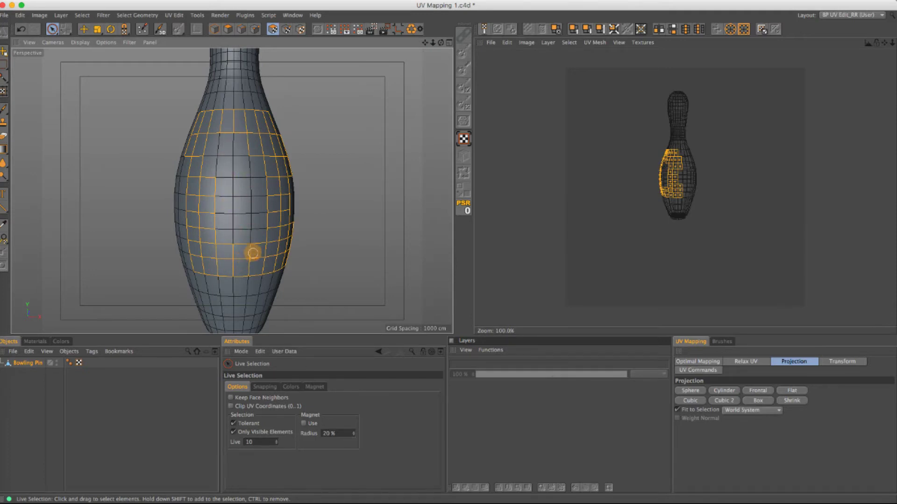
Fill the area inside the polygon ring with Fill Selection in polygon mode, then show the selection as UV polygons.
{"action": "left_click", "coordinate": [228, 29]}
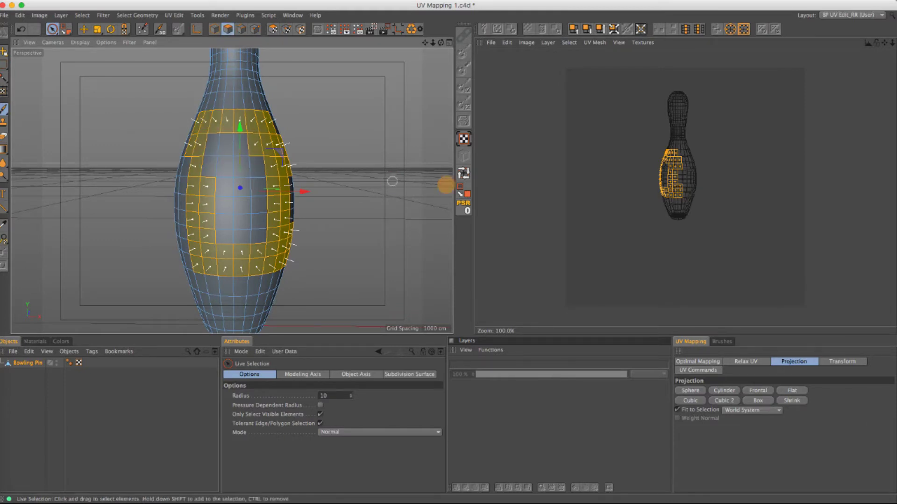
{"action": "left_click", "coordinate": [462, 188]}
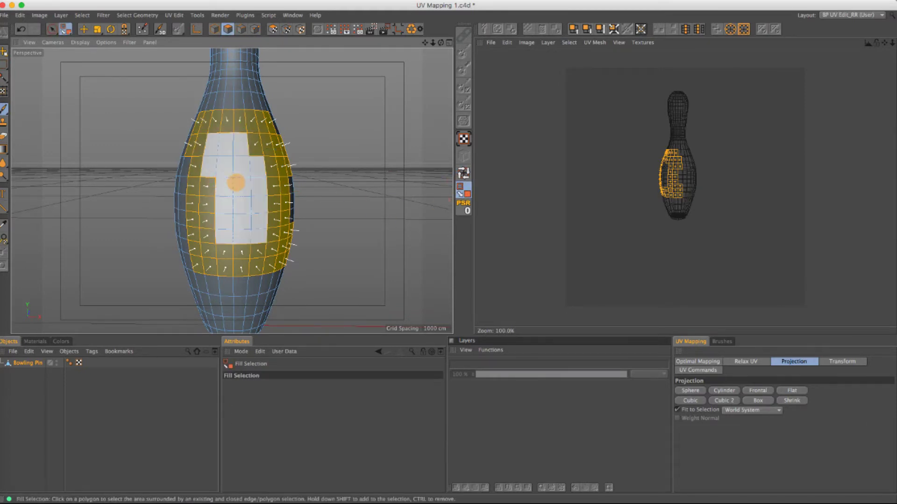
{"action": "left_click", "coordinate": [237, 183]}
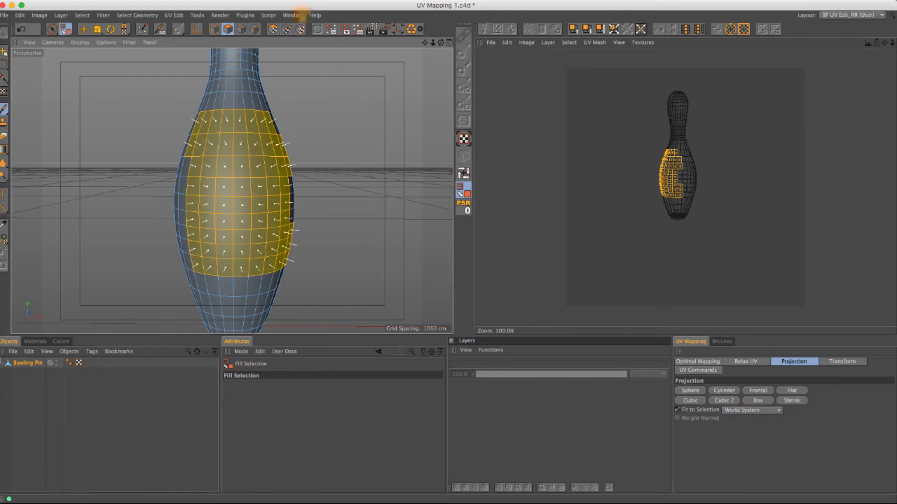
{"action": "left_click", "coordinate": [272, 29]}
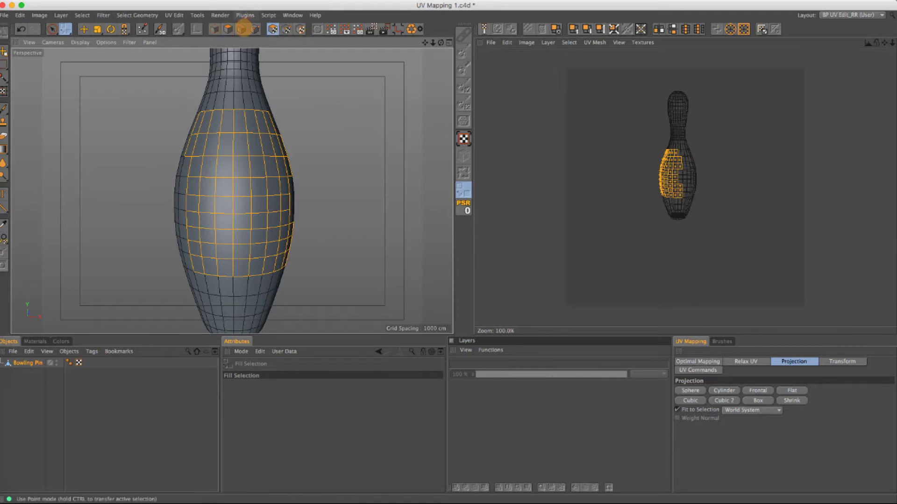
Return to the seam edge selection and fill-select the polygons of the pin's base below the lower edge loop.
{"action": "left_click", "coordinate": [242, 29]}
{"action": "right_click_drag", "start_coordinate": [286, 166], "coordinate": [260, 218], "text": "alt"}
{"action": "left_click_drag", "start_coordinate": [261, 218], "coordinate": [284, 164], "text": "alt"}
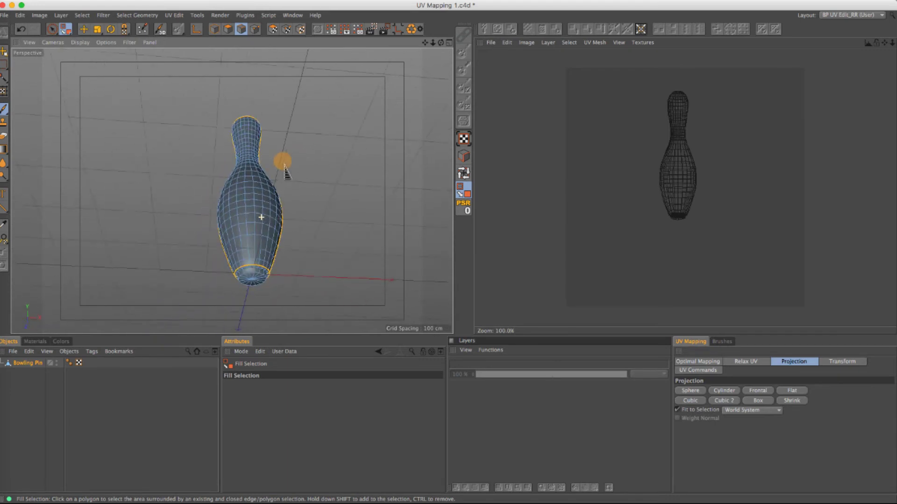
{"action": "right_click_drag", "start_coordinate": [251, 276], "coordinate": [316, 274], "text": "alt"}
{"action": "mouse_move", "coordinate": [232, 190]}
{"action": "left_mouse_down", "text": "alt"}
{"action": "mouse_move", "coordinate": [307, 213]}
{"action": "mouse_move", "coordinate": [236, 182]}
{"action": "left_mouse_up", "text": "alt"}
{"action": "right_click_drag", "start_coordinate": [236, 226], "coordinate": [280, 226], "text": "alt"}
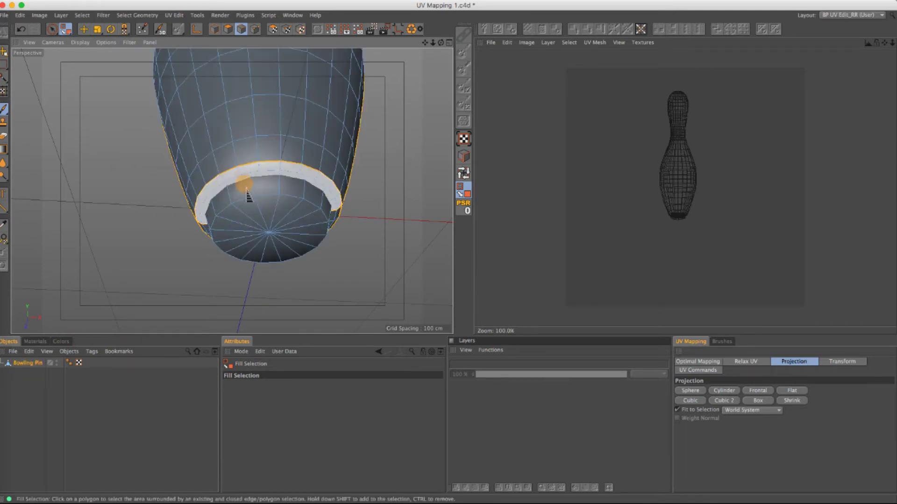
{"action": "left_click", "coordinate": [250, 199]}
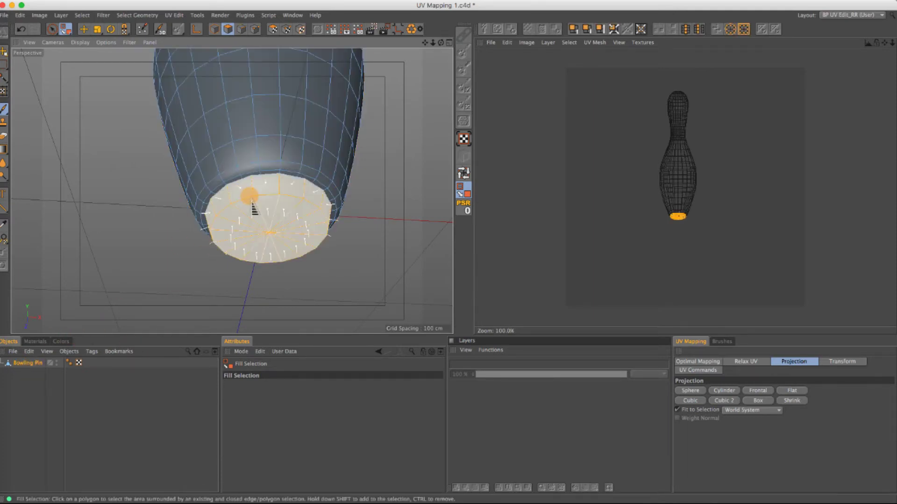
Disconnect the selected base polygons, move them down away from the pin's body, and clear the polygon selection.
{"action": "key", "text": "u"}
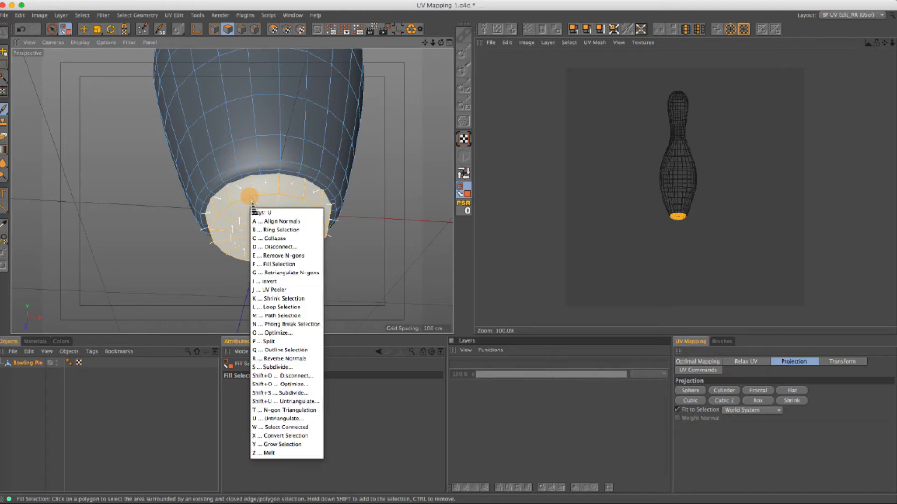
{"action": "key", "text": "Escape"}
{"action": "key", "text": "e"}
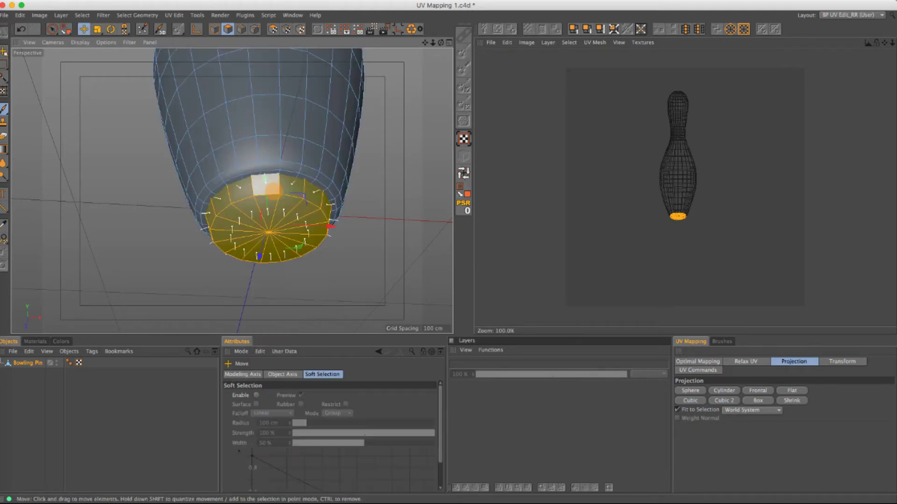
{"action": "left_click_drag", "start_coordinate": [266, 175], "coordinate": [266, 206]}
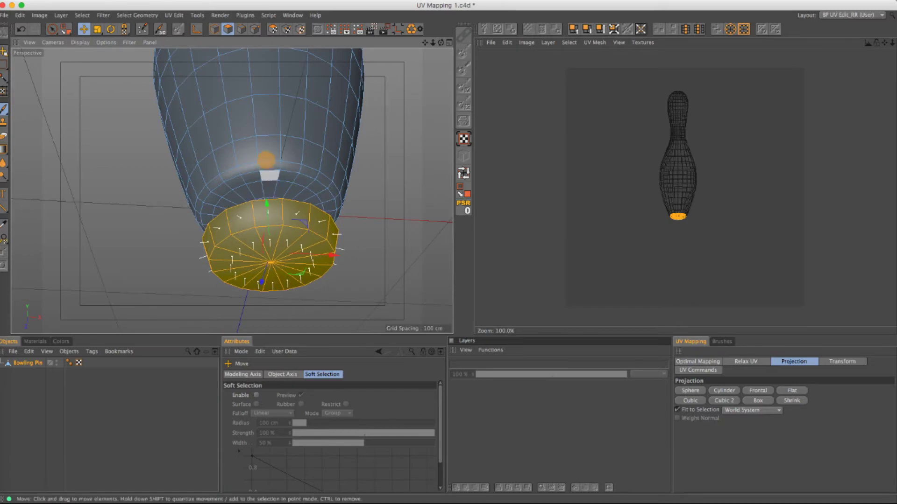
{"action": "left_click_drag", "start_coordinate": [266, 160], "coordinate": [262, 254], "text": "alt"}
{"action": "right_click_drag", "start_coordinate": [280, 210], "coordinate": [213, 212], "text": "alt"}
{"action": "left_click_drag", "start_coordinate": [232, 191], "coordinate": [248, 224], "text": "alt"}
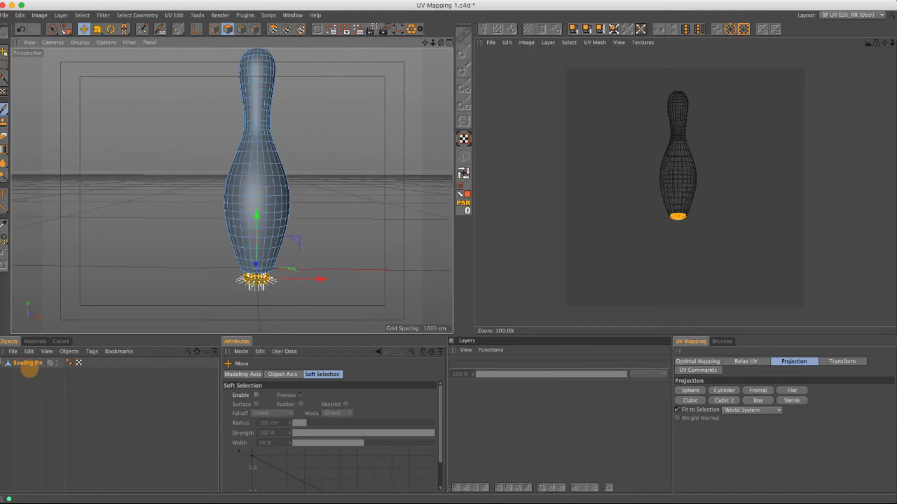
{"action": "left_click", "coordinate": [301, 313]}
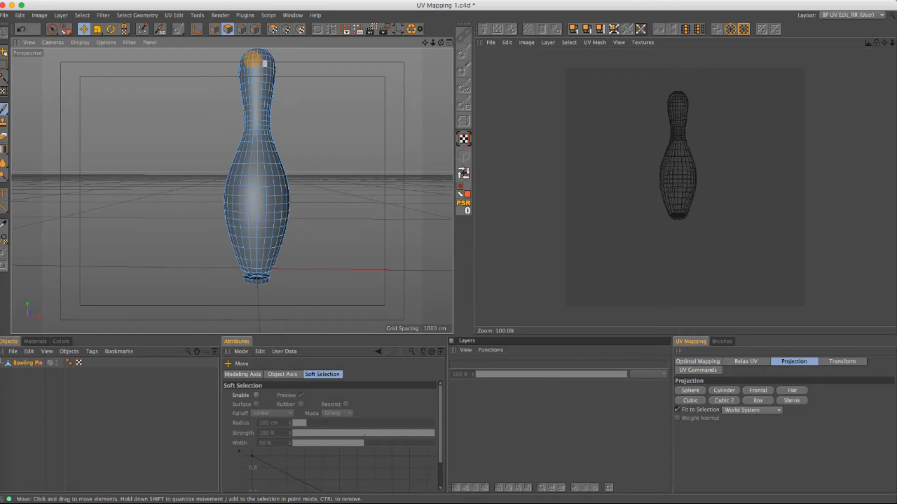
Return to edge mode and apply the Frontal projection from two differently angled Perspective views of the separated pin.
{"action": "left_click", "coordinate": [241, 29]}
{"action": "mouse_move", "coordinate": [257, 254]}
{"action": "left_mouse_down", "text": "alt"}
{"action": "mouse_move", "coordinate": [208, 224]}
{"action": "mouse_move", "coordinate": [266, 261]}
{"action": "mouse_move", "coordinate": [262, 270]}
{"action": "left_mouse_up", "text": "alt"}
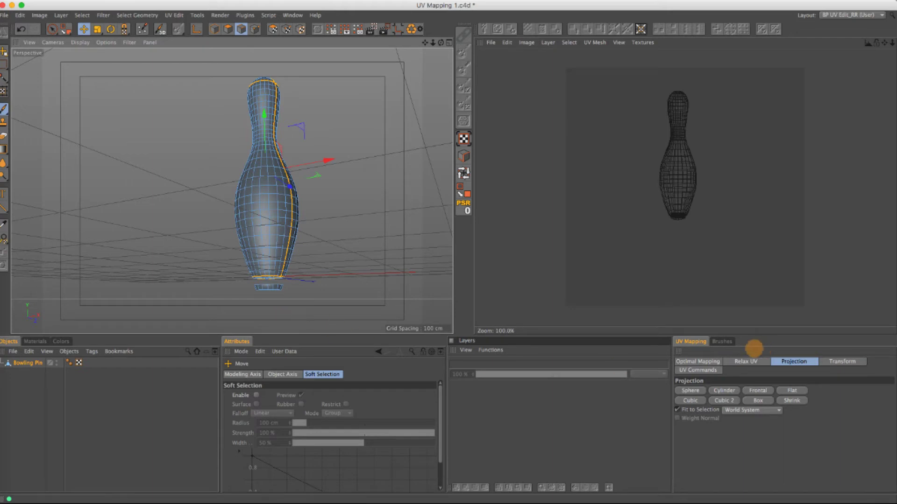
{"action": "left_click", "coordinate": [760, 390]}
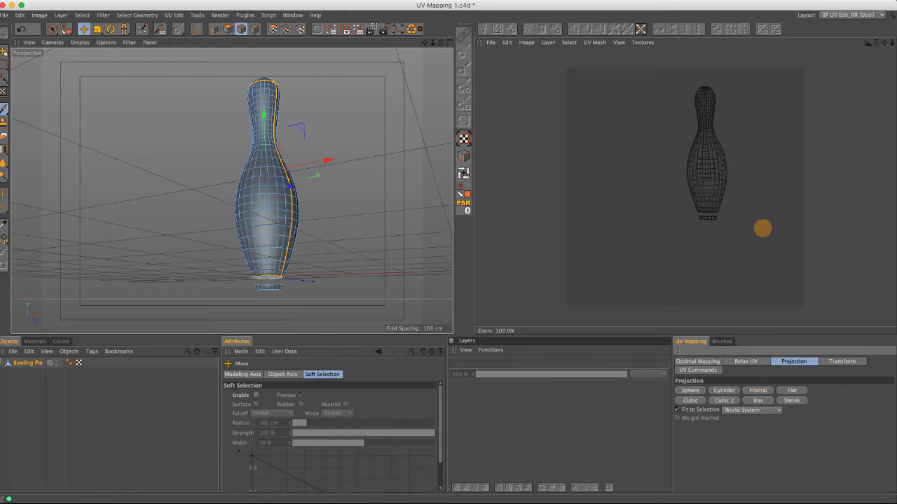
{"action": "left_click_drag", "start_coordinate": [325, 174], "coordinate": [303, 170], "text": "alt"}
{"action": "left_click_drag", "start_coordinate": [232, 191], "coordinate": [299, 187], "text": "alt"}
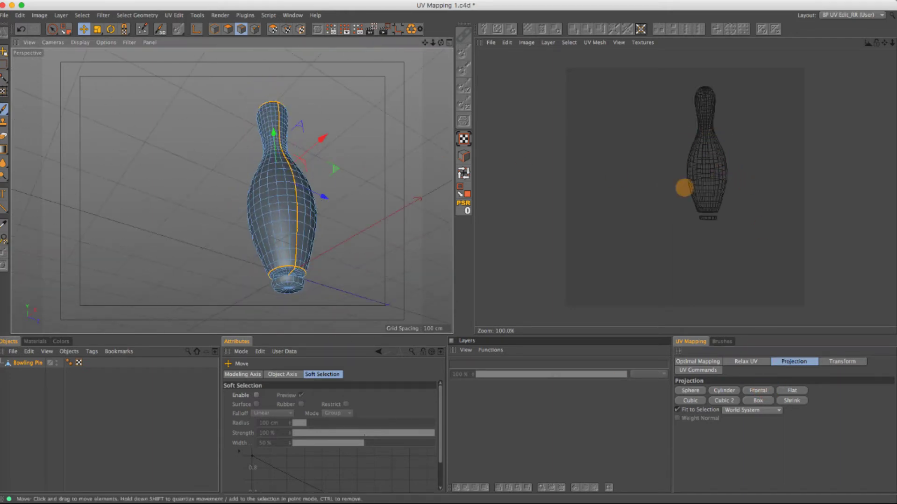
{"action": "left_click", "coordinate": [758, 390]}
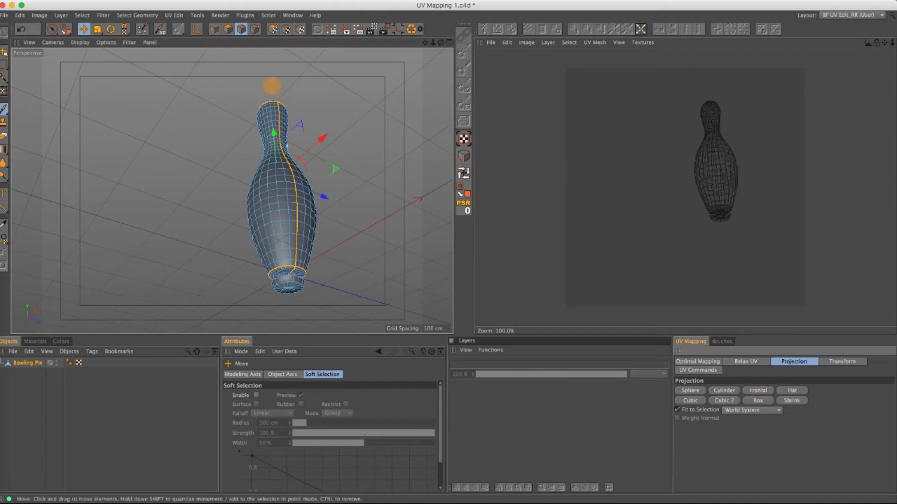
Apply the Frontal projection from a raised view of the pin, and try an LSCM UV relax with the selected edges cut.
{"action": "left_click_drag", "start_coordinate": [284, 128], "coordinate": [325, 299], "text": "alt"}
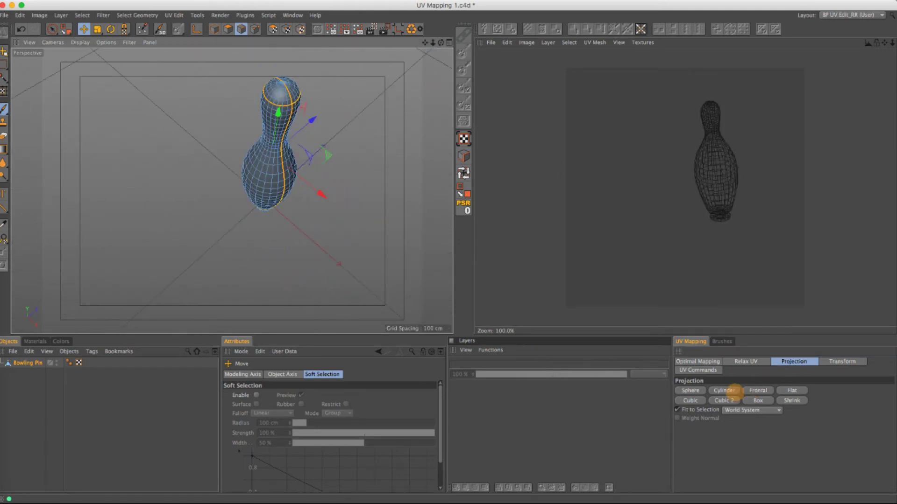
{"action": "left_click", "coordinate": [733, 392]}
{"action": "left_click", "coordinate": [747, 362]}
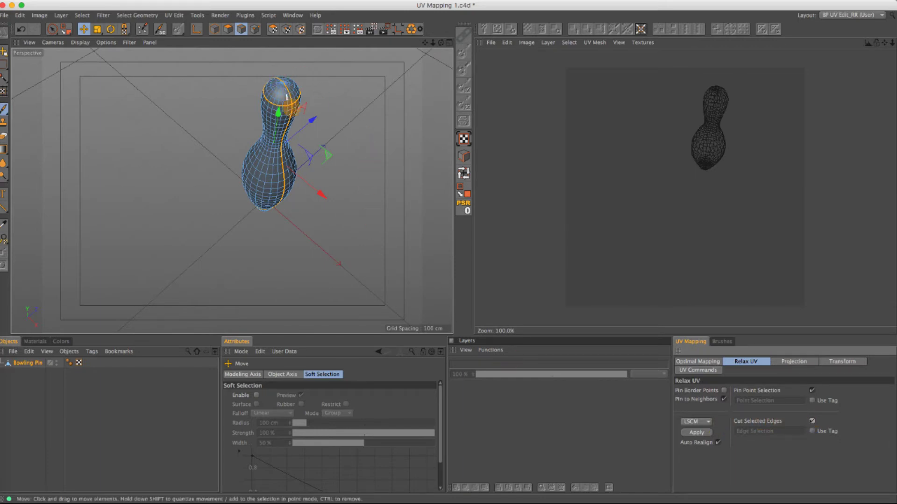
{"action": "left_click_drag", "start_coordinate": [271, 195], "coordinate": [245, 101], "text": "alt"}
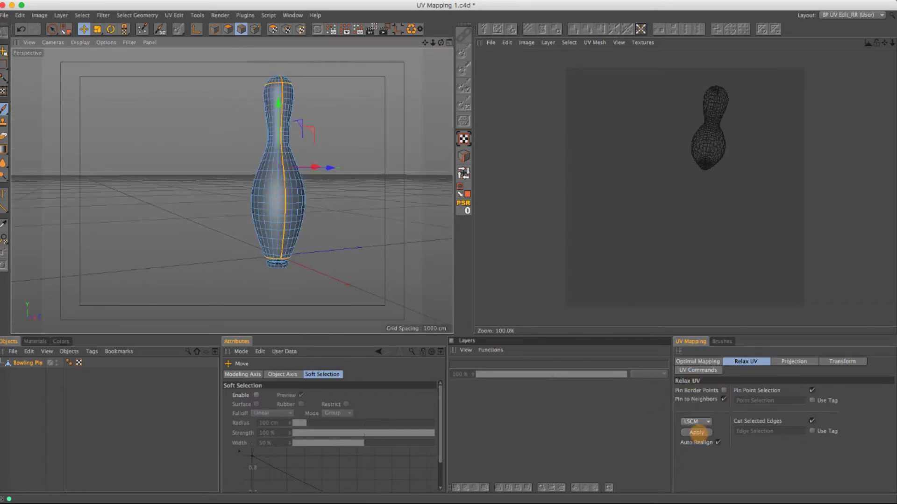
{"action": "left_click", "coordinate": [696, 432]}
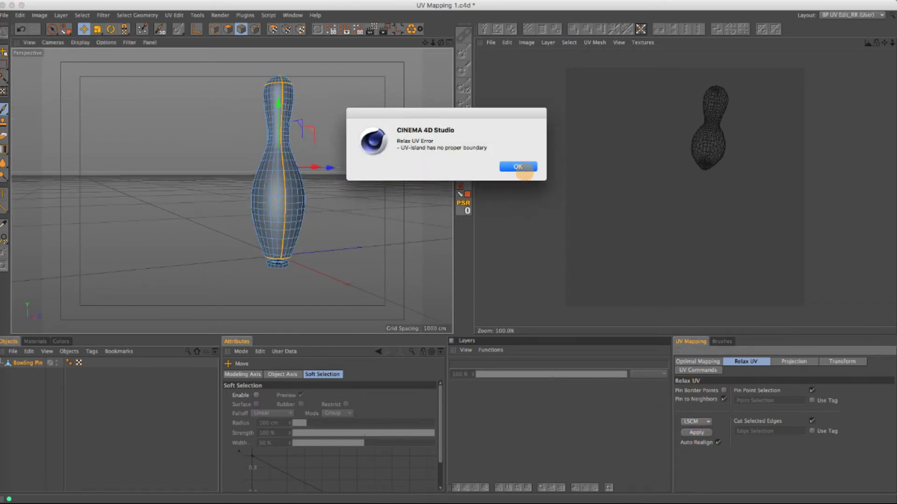
{"action": "left_click", "coordinate": [522, 169]}
Return to edge mode and add the upper and lower rim loops of the separated base to the seam edge selection.
{"action": "right_click_drag", "start_coordinate": [275, 253], "coordinate": [367, 254], "text": "alt"}
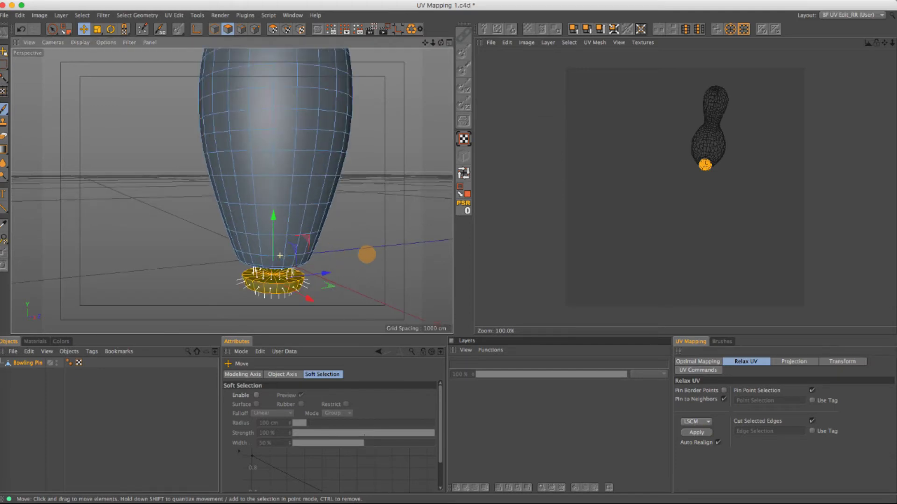
{"action": "middle_click_drag", "start_coordinate": [232, 190], "coordinate": [239, 136], "text": "alt"}
{"action": "left_click_drag", "start_coordinate": [282, 183], "coordinate": [311, 238], "text": "alt"}
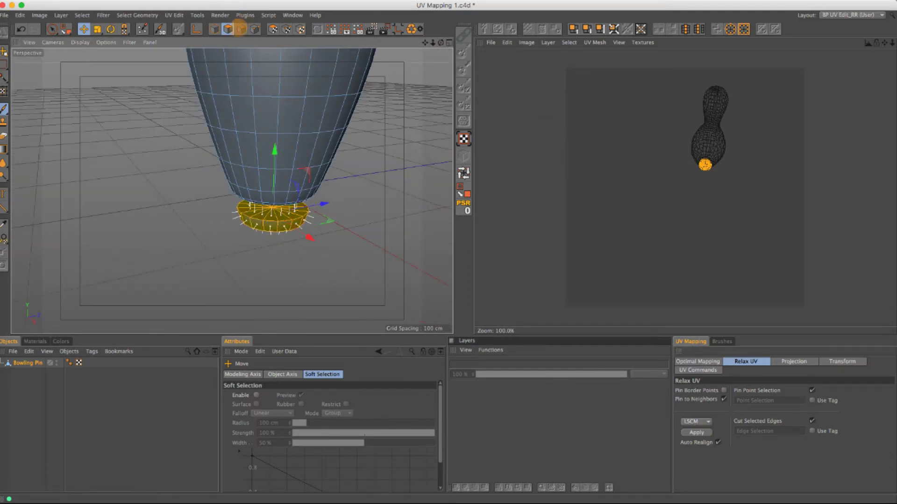
{"action": "left_click", "coordinate": [242, 29]}
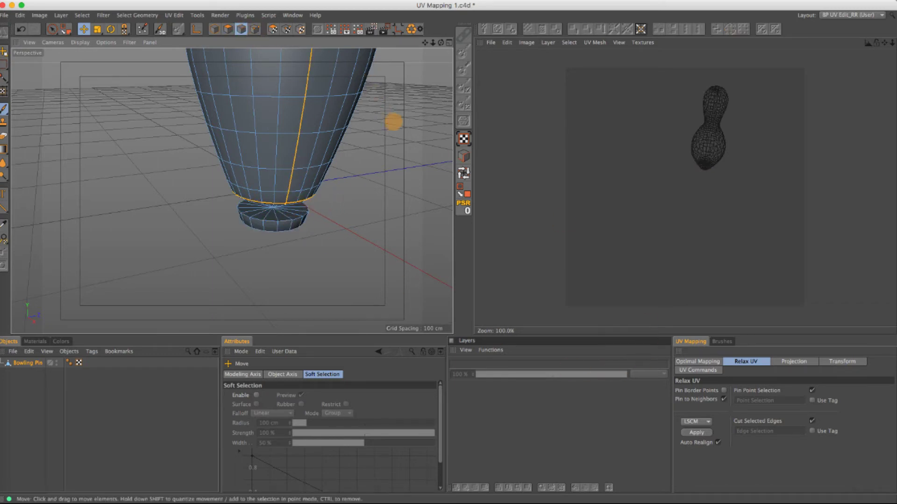
{"action": "left_click", "coordinate": [463, 174]}
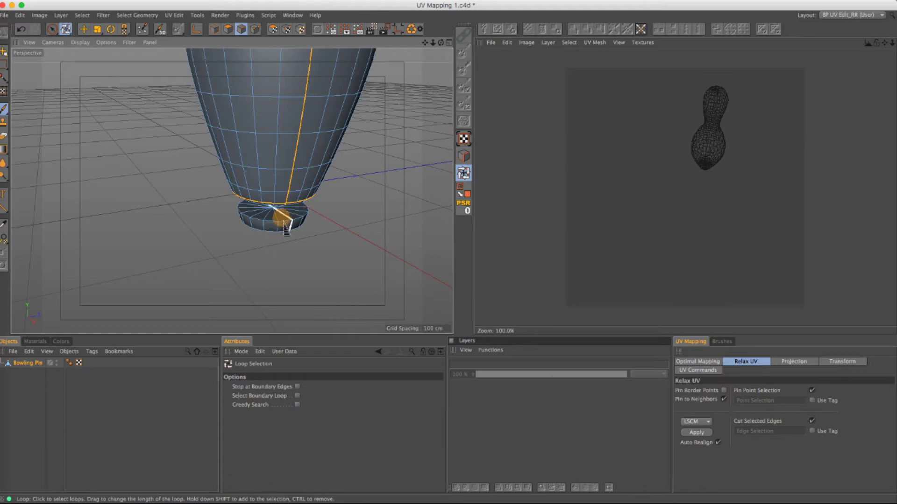
{"action": "left_click", "coordinate": [284, 222], "text": "shift"}
{"action": "left_click_drag", "start_coordinate": [286, 233], "coordinate": [292, 200], "text": "alt"}
{"action": "left_click", "coordinate": [293, 223], "text": "shift"}
{"action": "left_click", "coordinate": [286, 236], "text": "shift"}
{"action": "right_click_drag", "start_coordinate": [264, 232], "coordinate": [396, 190], "text": "alt"}
Use Path Selection to add one vertical edge connecting the two rims on the side of the separated base.
{"action": "left_click", "coordinate": [463, 156]}
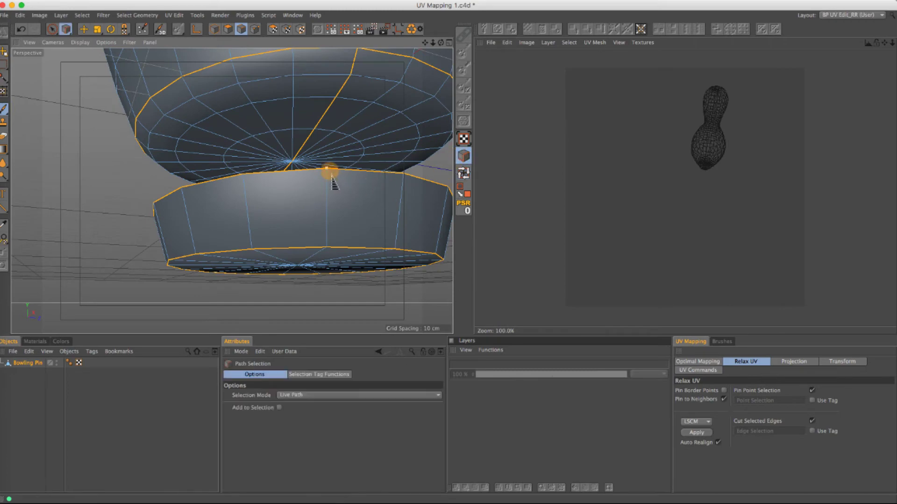
{"action": "left_click_drag", "start_coordinate": [326, 170], "coordinate": [326, 247], "text": "shift"}
{"action": "left_click_drag", "start_coordinate": [351, 215], "coordinate": [232, 191], "text": "alt"}
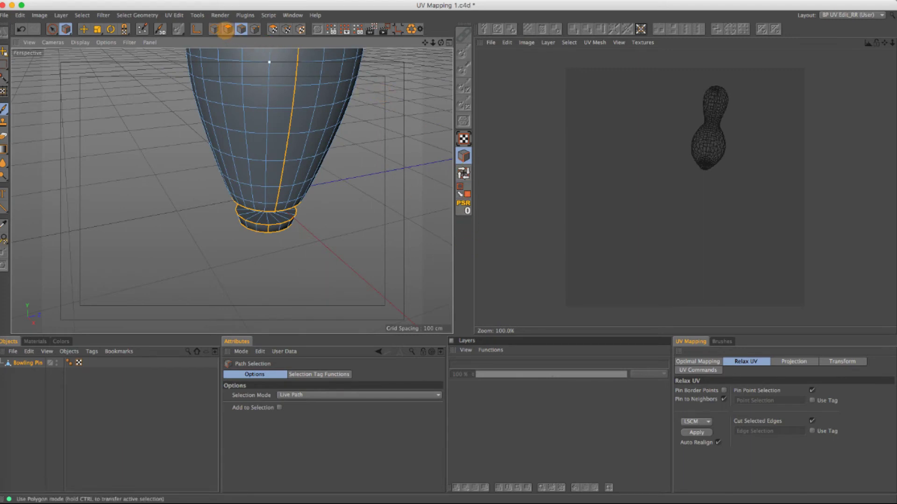
Select all of the pin's polygons and relax their UVs with LSCM, cutting along the selected seam edges.
{"action": "left_click", "coordinate": [227, 29]}
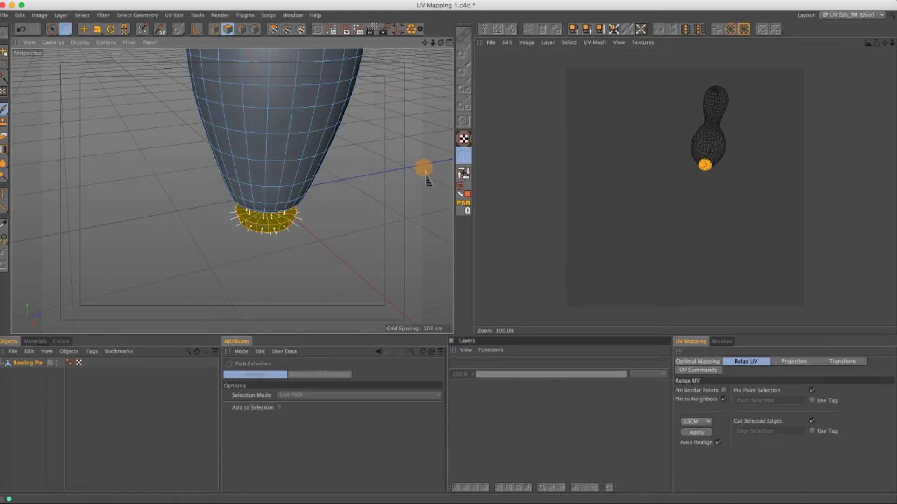
{"action": "key", "text": "ctrl+a"}
{"action": "left_click", "coordinate": [779, 361]}
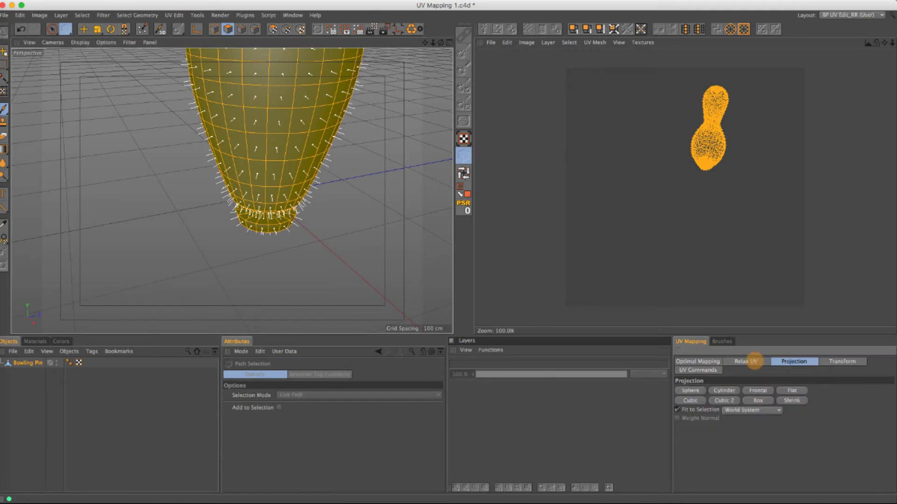
{"action": "left_click", "coordinate": [747, 362]}
{"action": "left_click", "coordinate": [696, 433]}
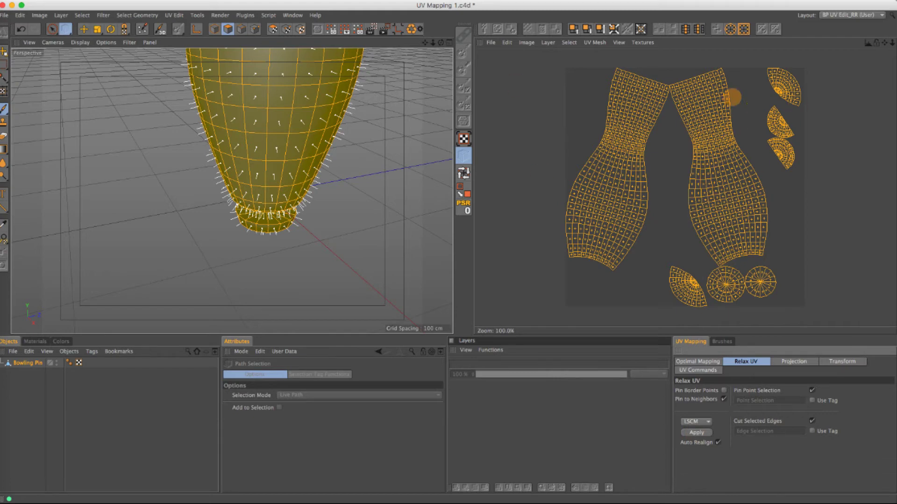
Hide the polygon normals in the Perspective view of the pin and show them again.
{"action": "scroll", "coordinate": [270, 105], "scroll_direction": "down", "scroll_amount": 10}
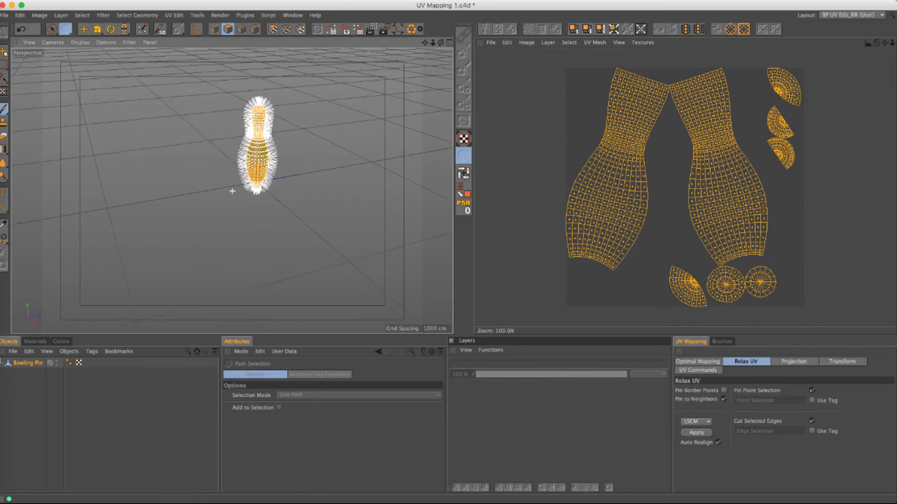
{"action": "scroll", "coordinate": [274, 137], "scroll_direction": "up", "scroll_amount": 12}
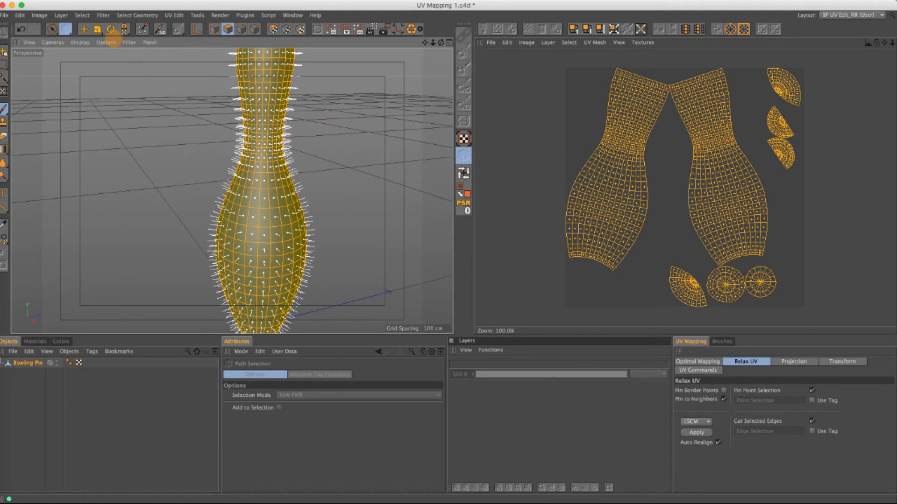
{"action": "left_click", "coordinate": [106, 42]}
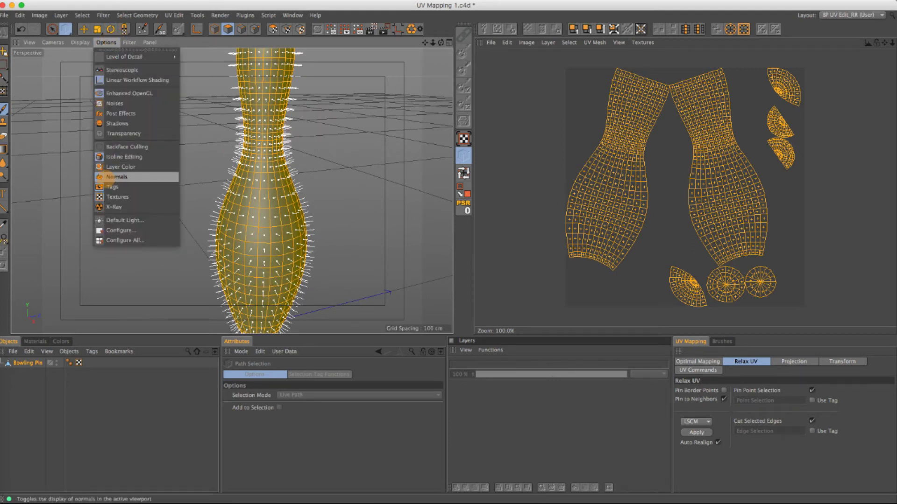
{"action": "left_click", "coordinate": [100, 177]}
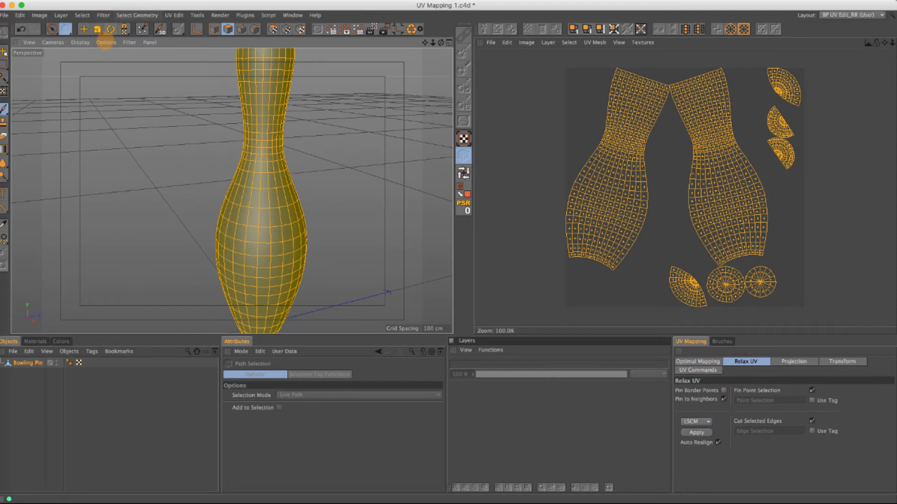
{"action": "left_click", "coordinate": [106, 43]}
{"action": "left_click", "coordinate": [112, 177]}
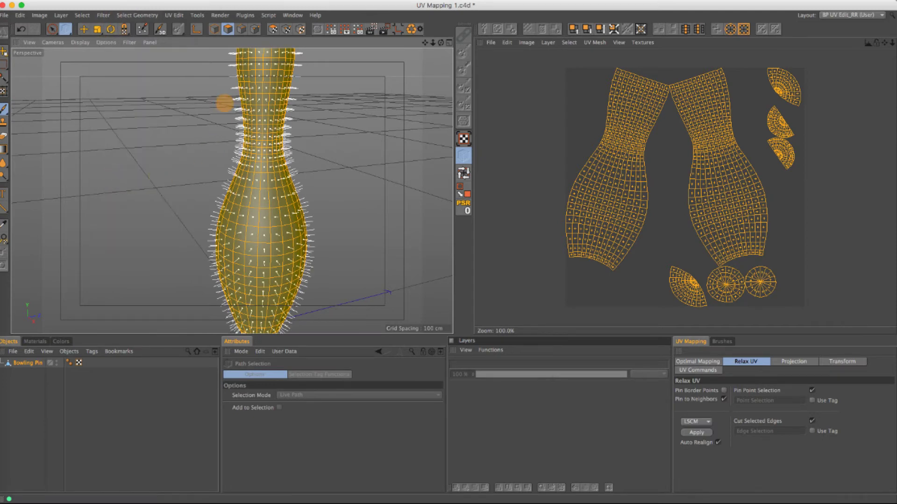
{"action": "left_click_drag", "start_coordinate": [230, 252], "coordinate": [227, 182], "text": "alt"}
{"action": "left_click_drag", "start_coordinate": [260, 208], "coordinate": [231, 206], "text": "alt"}
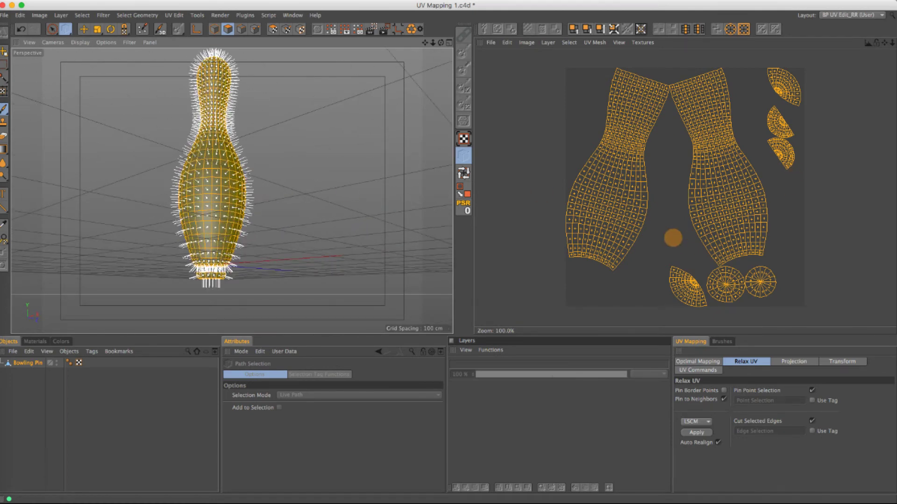
Realign the UV islands with Equalize Island Size and 1% spacing, once with Preserve Orientation enabled and again with it disabled.
{"action": "left_click", "coordinate": [699, 361]}
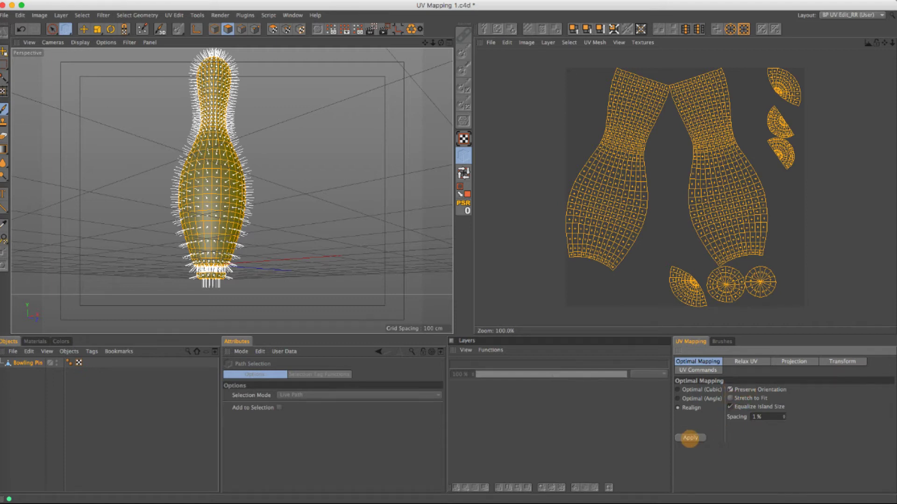
{"action": "left_click", "coordinate": [690, 438]}
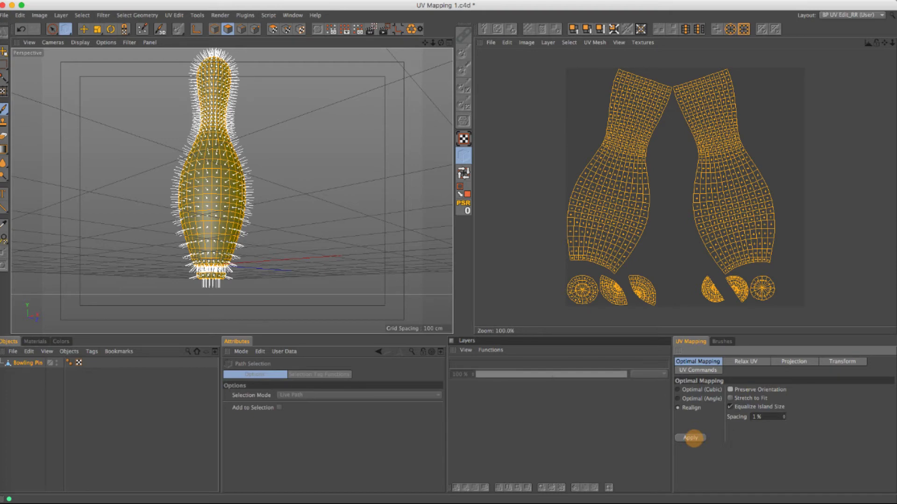
{"action": "left_click", "coordinate": [691, 438]}
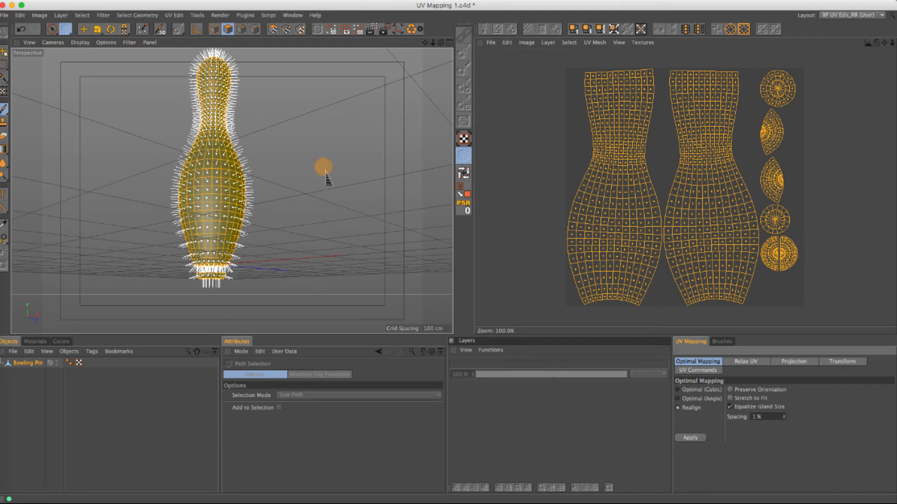
Select the two half-circle UV islands of the pin body's underside with Live Selection in UV polygon mode, extending to all connected polygons.
{"action": "left_click", "coordinate": [52, 29]}
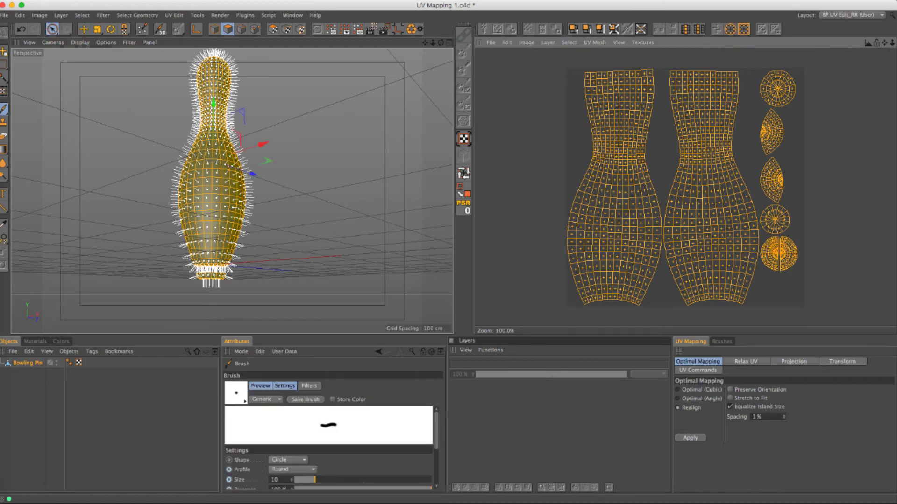
{"action": "left_click", "coordinate": [272, 29]}
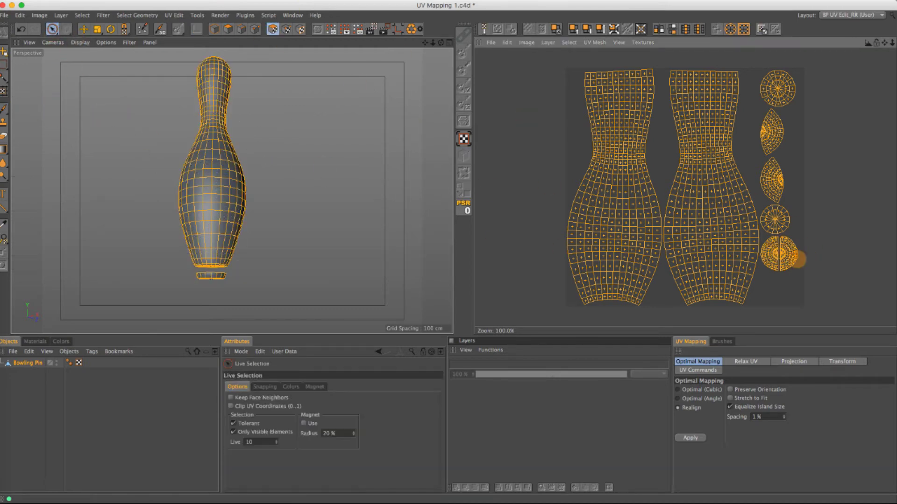
{"action": "left_click_drag", "start_coordinate": [776, 247], "coordinate": [764, 260]}
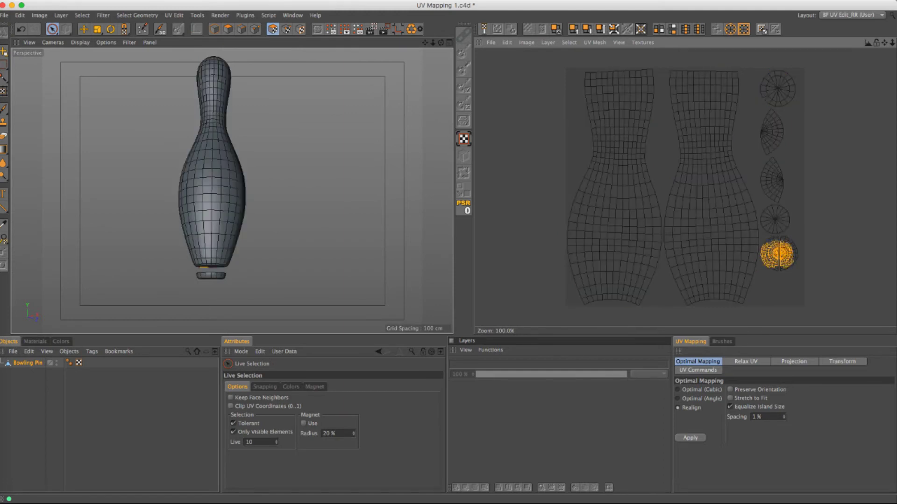
{"action": "left_click", "coordinate": [635, 257], "text": "shift"}
{"action": "key", "text": "u"}
{"action": "key", "text": "w"}
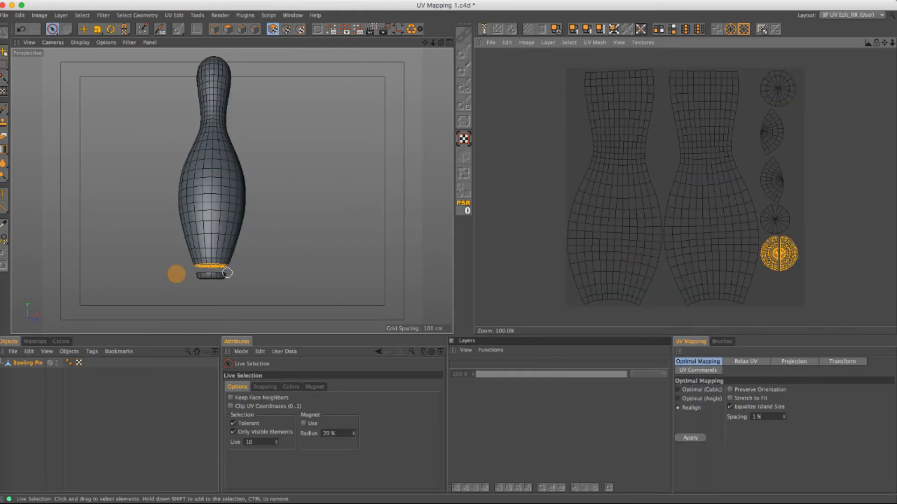
Inspect the split underside islands up close, reproject them with Frontal projection, and relax them with LSCM while cutting the selected edges.
{"action": "left_click_drag", "start_coordinate": [176, 274], "coordinate": [183, 233], "text": "alt"}
{"action": "scroll", "coordinate": [266, 267], "scroll_direction": "up", "scroll_amount": 5}
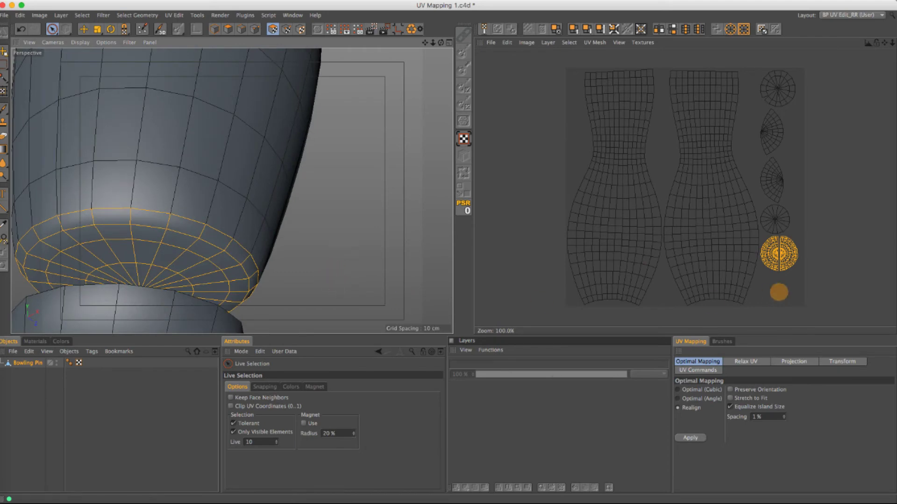
{"action": "scroll", "coordinate": [776, 259], "scroll_direction": "up", "scroll_amount": 4}
{"action": "scroll", "coordinate": [778, 259], "scroll_direction": "up", "scroll_amount": 3}
{"action": "middle_click_drag", "start_coordinate": [777, 258], "coordinate": [653, 226], "text": "alt"}
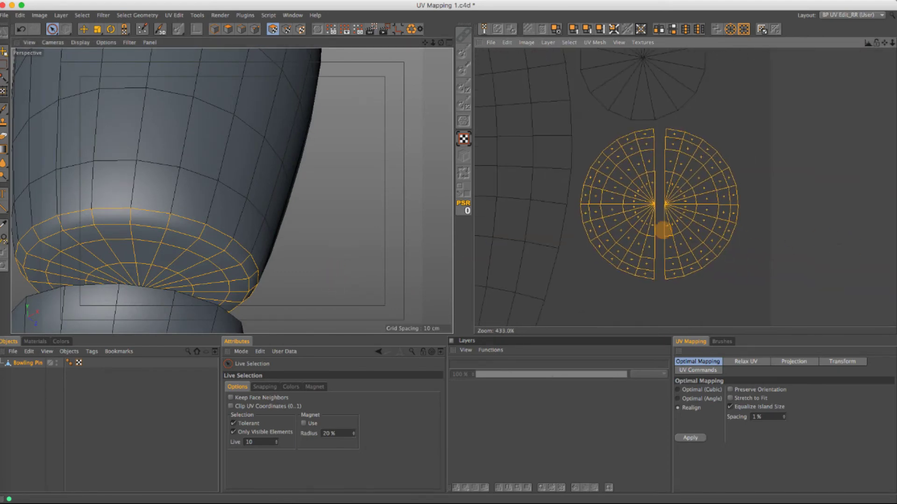
{"action": "left_click", "coordinate": [780, 362]}
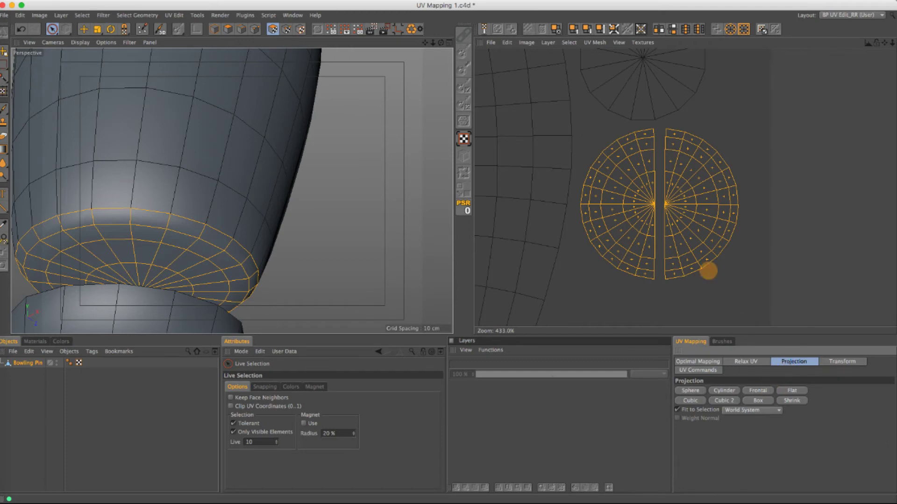
{"action": "left_click", "coordinate": [464, 138]}
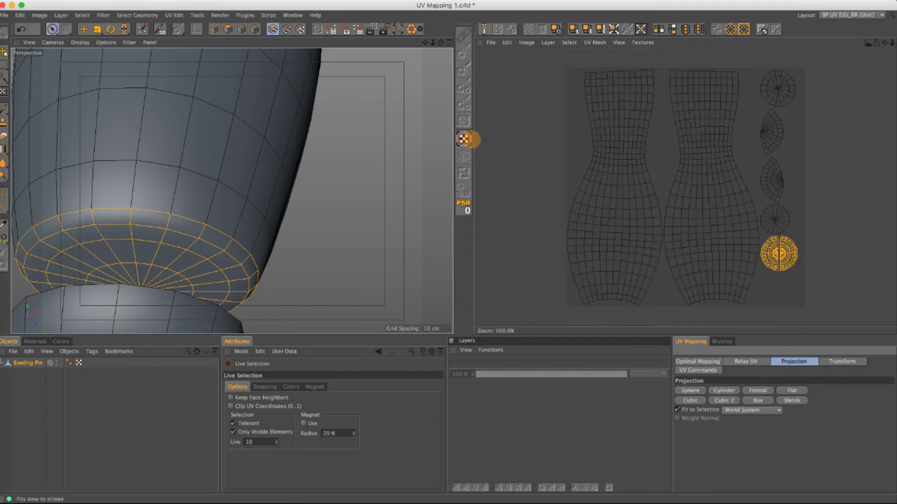
{"action": "left_click", "coordinate": [753, 391]}
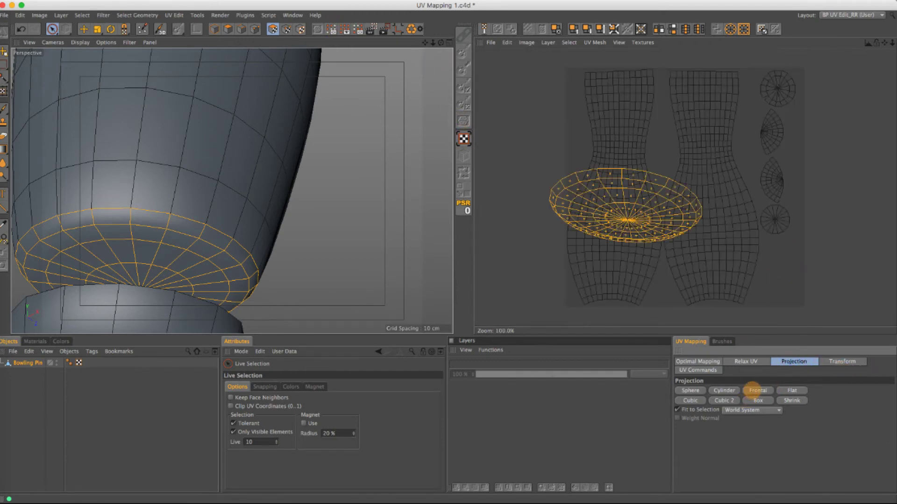
{"action": "left_click", "coordinate": [746, 362]}
{"action": "left_click", "coordinate": [696, 433]}
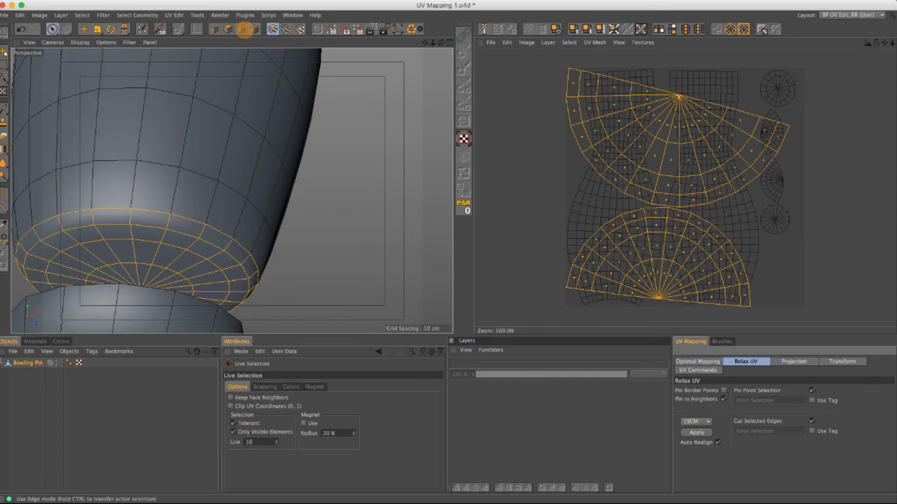
Disable Cut Selected Edges, reapply the Frontal projection to the underside polygons, relax them with LSCM, and activate the Move tool.
{"action": "left_click", "coordinate": [242, 29]}
{"action": "left_click", "coordinate": [273, 30]}
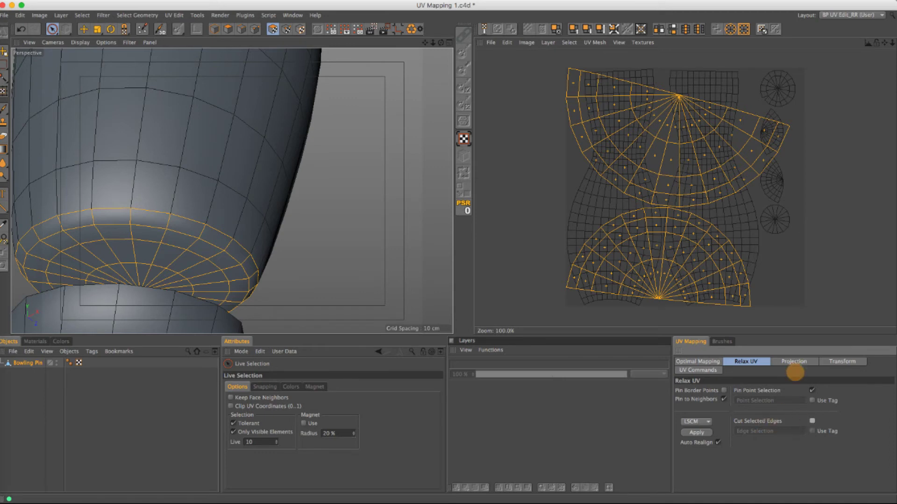
{"action": "left_click", "coordinate": [792, 362]}
{"action": "left_click", "coordinate": [758, 390]}
{"action": "left_click", "coordinate": [746, 362]}
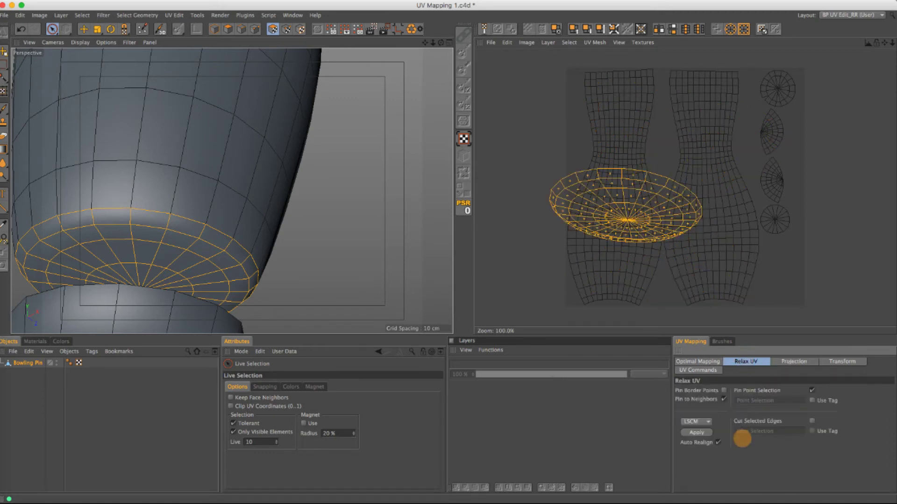
{"action": "left_click", "coordinate": [696, 432]}
{"action": "key", "text": "e"}
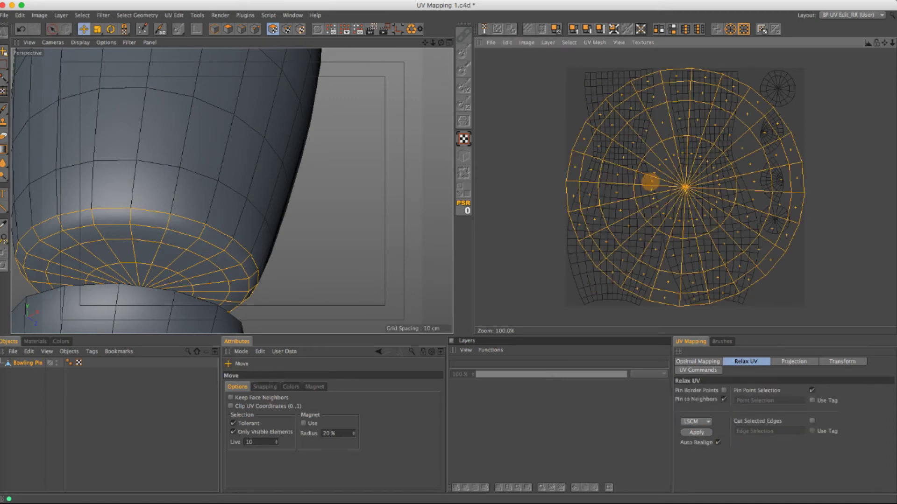
Move the relaxed underside island outside the UV canvas and select the two half-circle head islands, extending to all connected polygons.
{"action": "left_click_drag", "start_coordinate": [762, 185], "coordinate": [498, 181]}
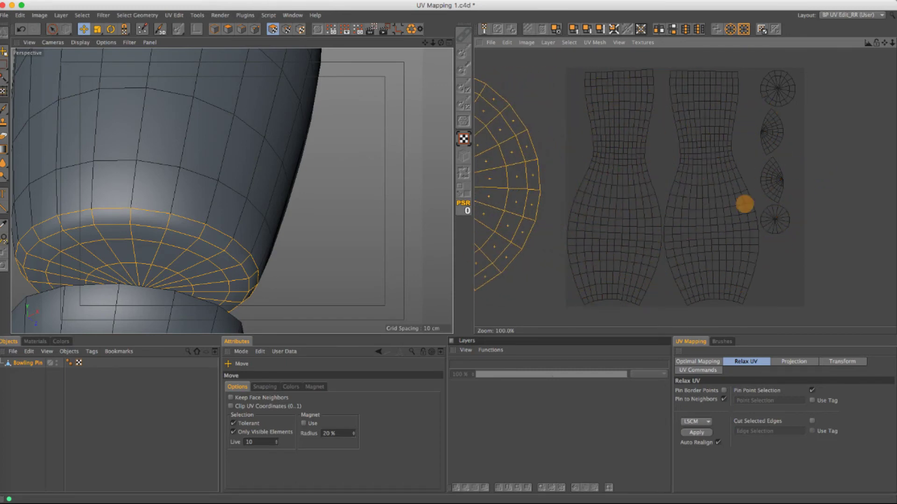
{"action": "left_click", "coordinate": [770, 130]}
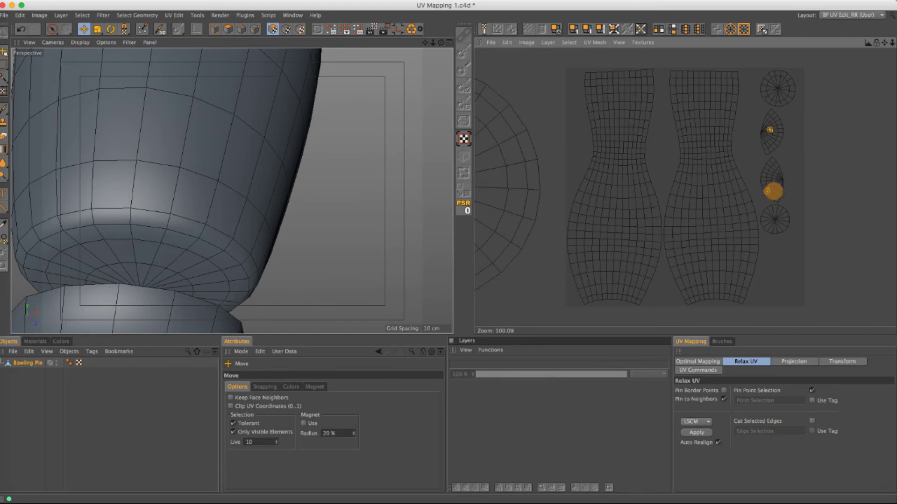
{"action": "key", "text": "u"}
{"action": "key", "text": "w"}
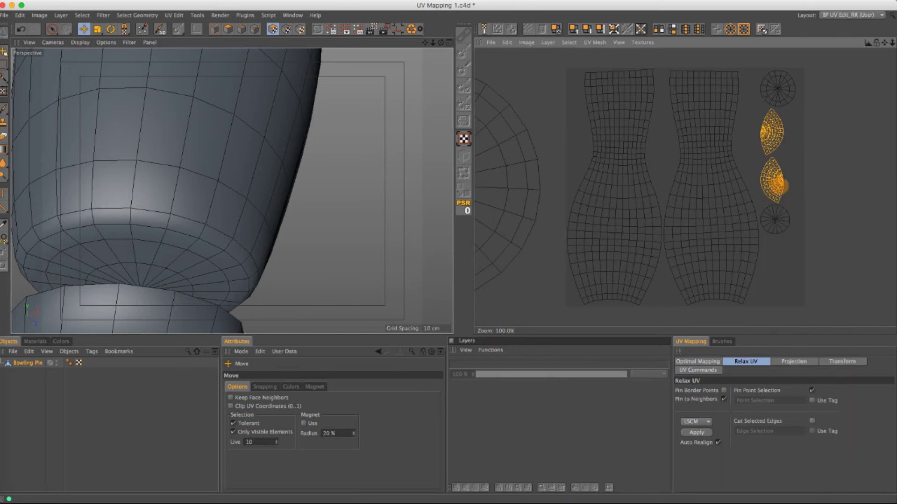
Apply a Frontal projection to the selected polygons of the pin's head, as seen from above.
{"action": "right_click_drag", "start_coordinate": [253, 155], "coordinate": [178, 159], "text": "alt"}
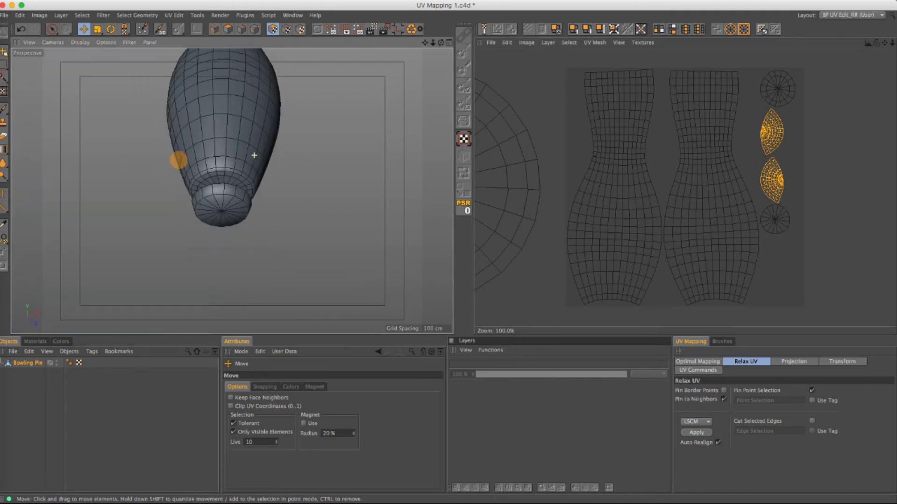
{"action": "left_click_drag", "start_coordinate": [211, 129], "coordinate": [200, 199], "text": "alt"}
{"action": "middle_click_drag", "start_coordinate": [229, 80], "coordinate": [224, 327], "text": "alt"}
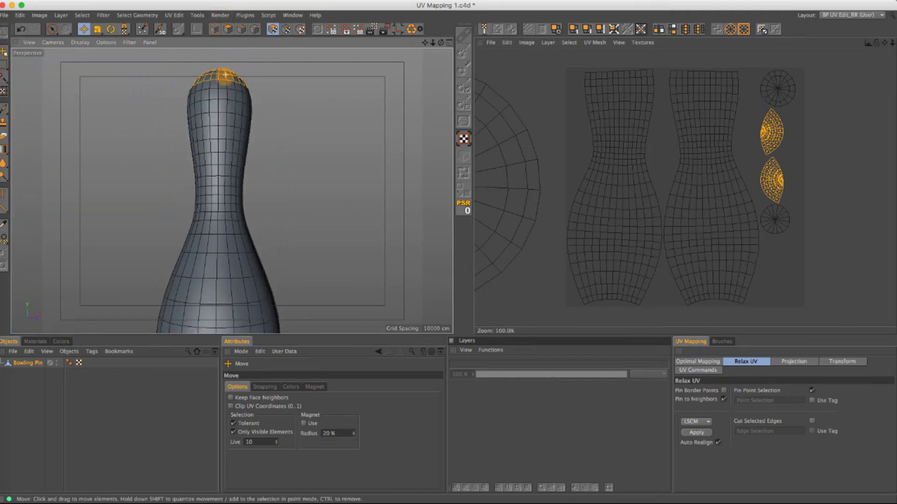
{"action": "left_click_drag", "start_coordinate": [224, 76], "coordinate": [223, 205], "text": "alt"}
{"action": "middle_click_drag", "start_coordinate": [223, 205], "coordinate": [222, 220], "text": "alt"}
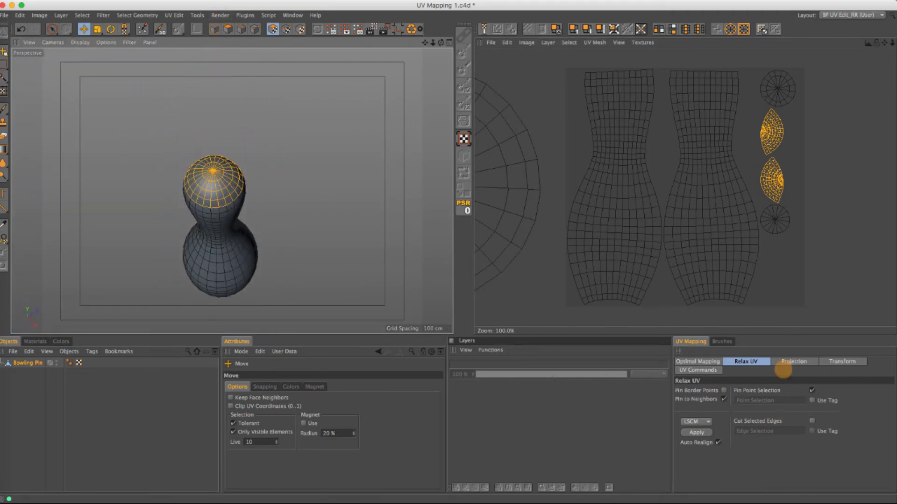
{"action": "left_click", "coordinate": [794, 362]}
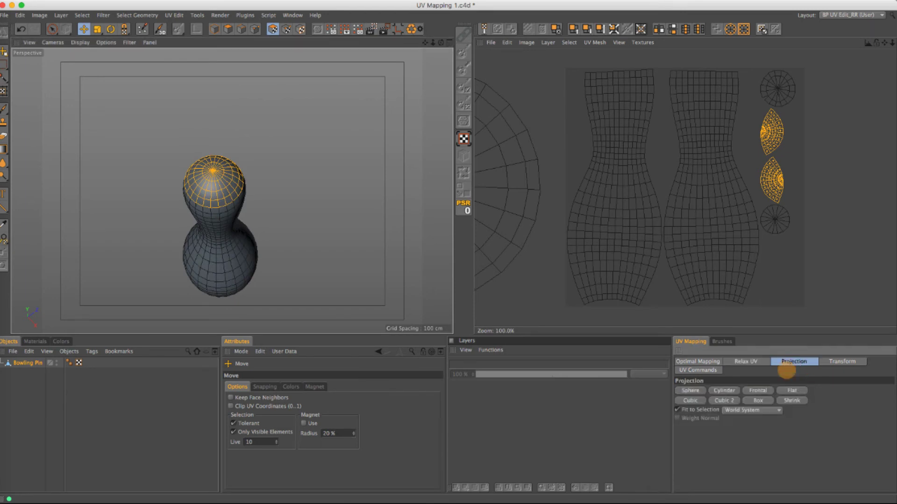
{"action": "left_click", "coordinate": [758, 390]}
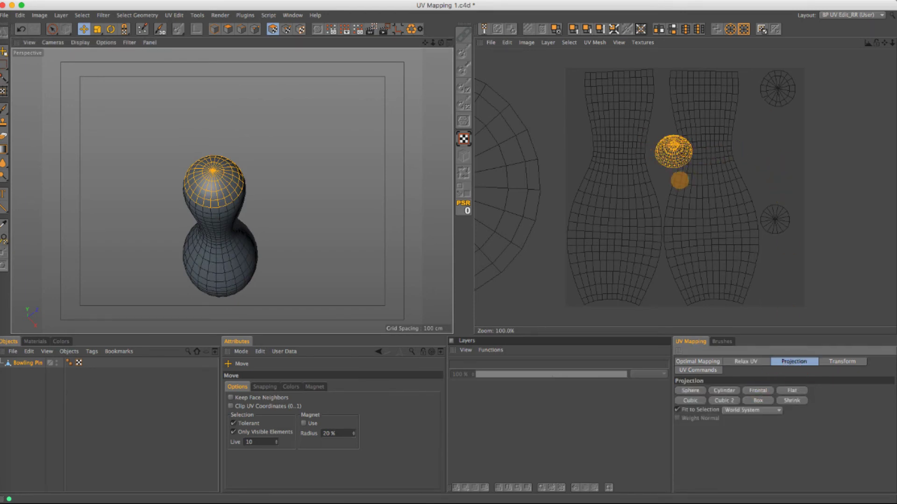
Relax the head island with LSCM and move it outside the UV canvas beside the underside island.
{"action": "left_click", "coordinate": [750, 362]}
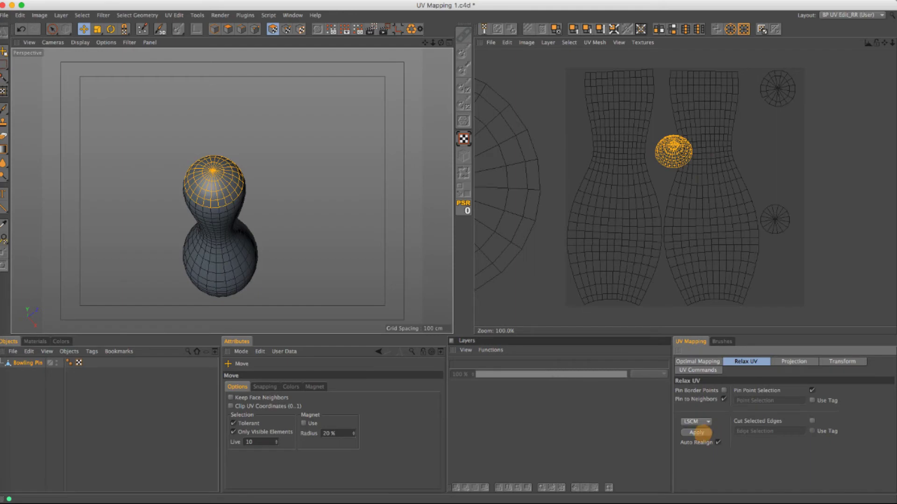
{"action": "left_click", "coordinate": [697, 432]}
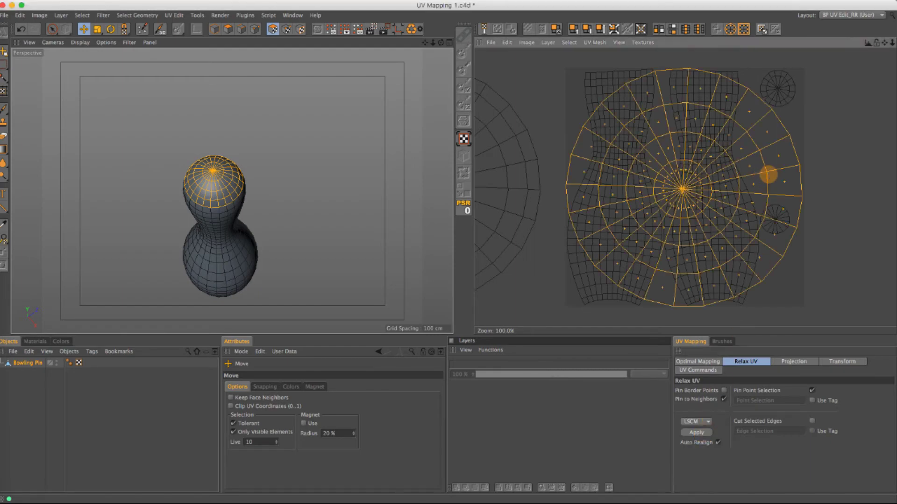
{"action": "left_click_drag", "start_coordinate": [768, 176], "coordinate": [517, 173]}
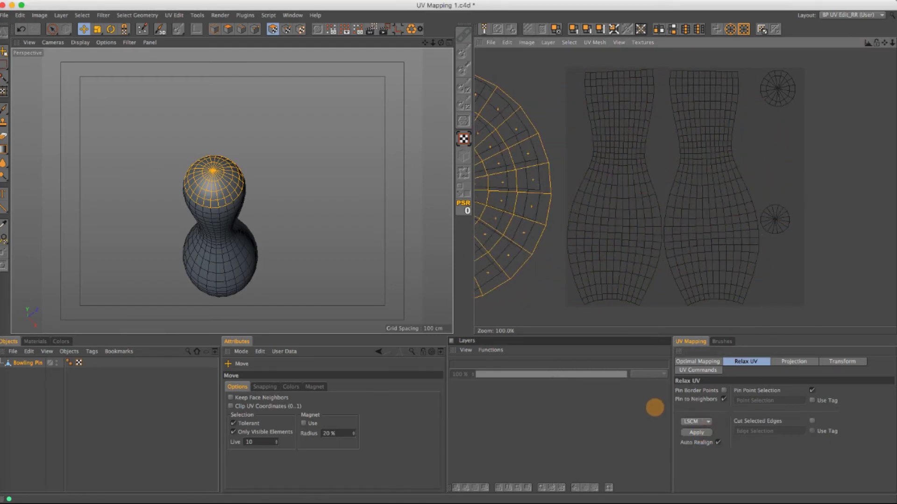
Select the circular UV island of the separate base piece, extending the selection to all connected polygons.
{"action": "left_click", "coordinate": [778, 93]}
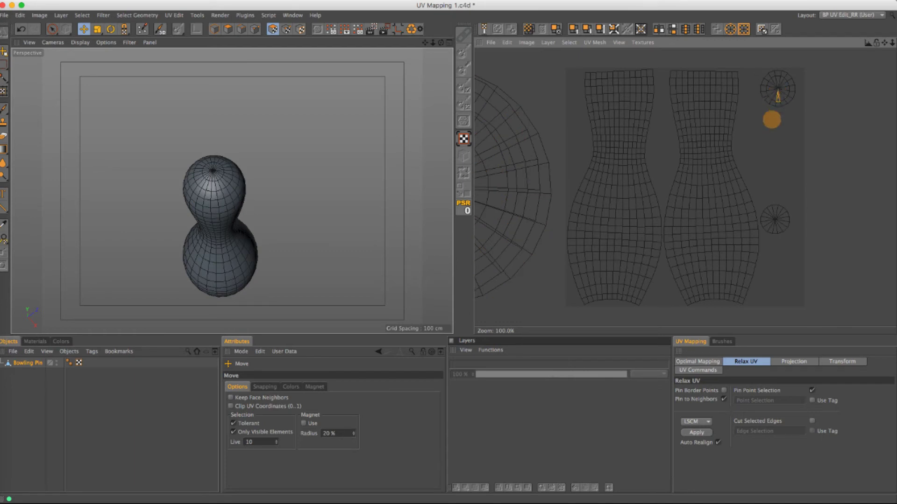
{"action": "key", "text": "u"}
{"action": "key", "text": "w"}
{"action": "right_click_drag", "start_coordinate": [239, 285], "coordinate": [266, 280], "text": "alt"}
{"action": "left_click_drag", "start_coordinate": [233, 285], "coordinate": [232, 189], "text": "alt"}
{"action": "middle_click_drag", "start_coordinate": [232, 188], "coordinate": [270, 50], "text": "alt"}
{"action": "scroll", "coordinate": [238, 232], "scroll_direction": "up", "scroll_amount": 3}
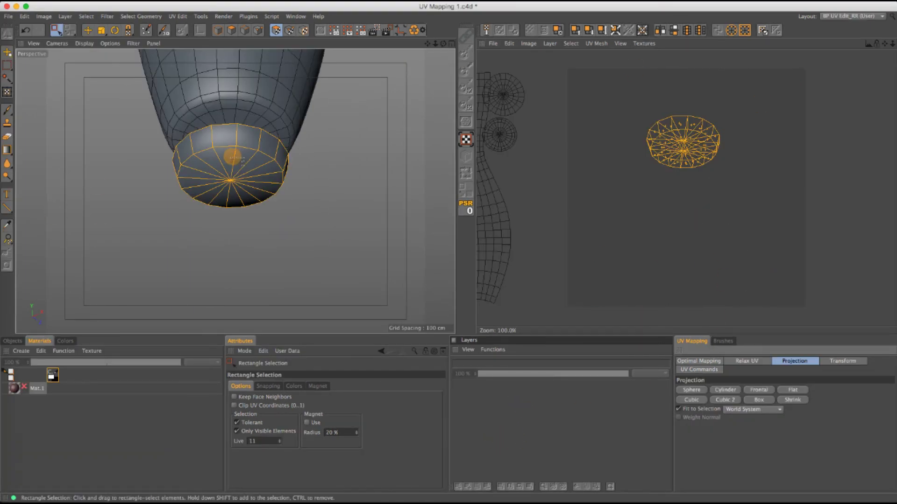
{"action": "left_click_drag", "start_coordinate": [232, 157], "coordinate": [256, 186], "text": "alt"}
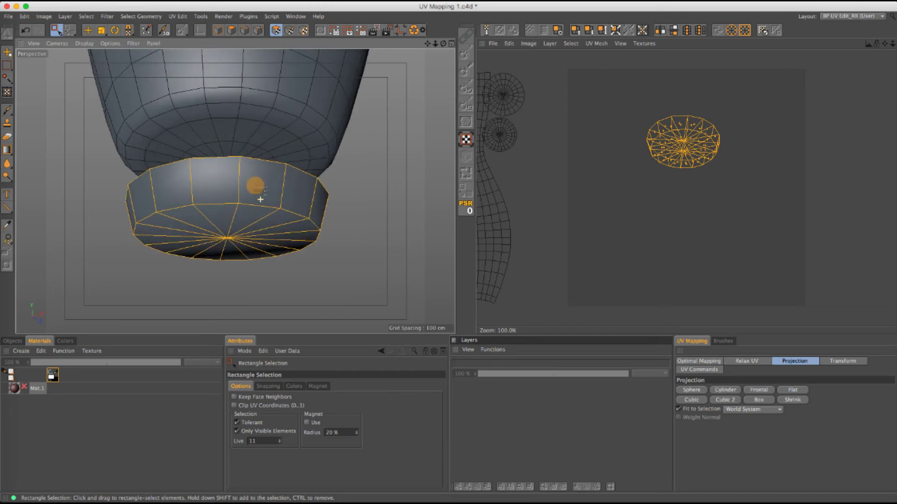
Select several points along the base's lower rim with Live Selection in Point mode, check the Relax UV options, and deselect the points.
{"action": "left_click", "coordinate": [258, 30]}
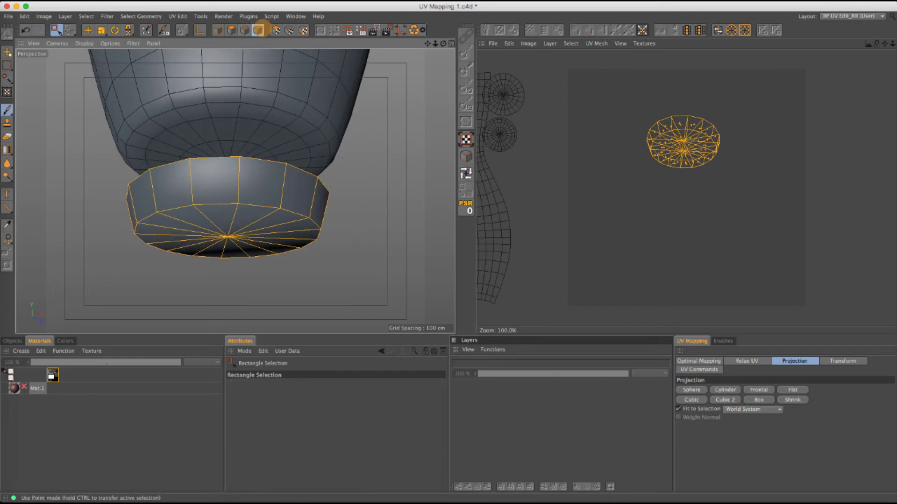
{"action": "left_click_drag", "start_coordinate": [250, 212], "coordinate": [247, 218], "text": "alt"}
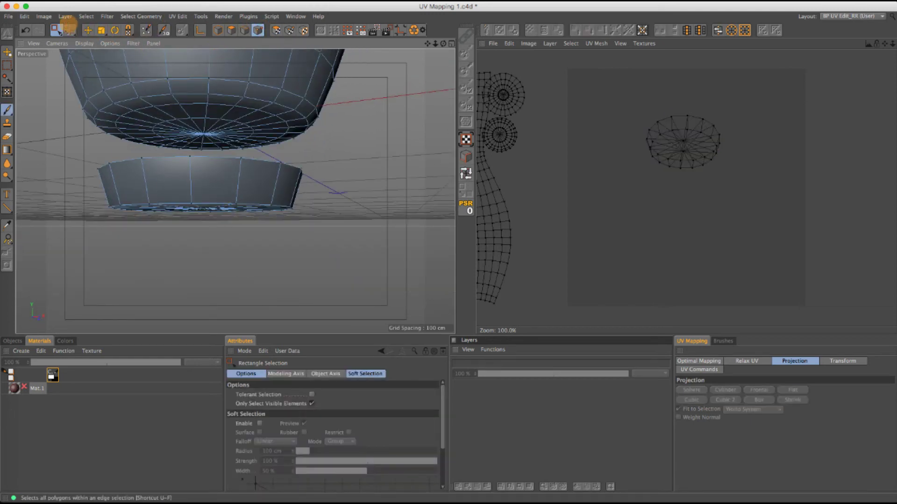
{"action": "left_click_drag", "start_coordinate": [54, 29], "coordinate": [70, 44]}
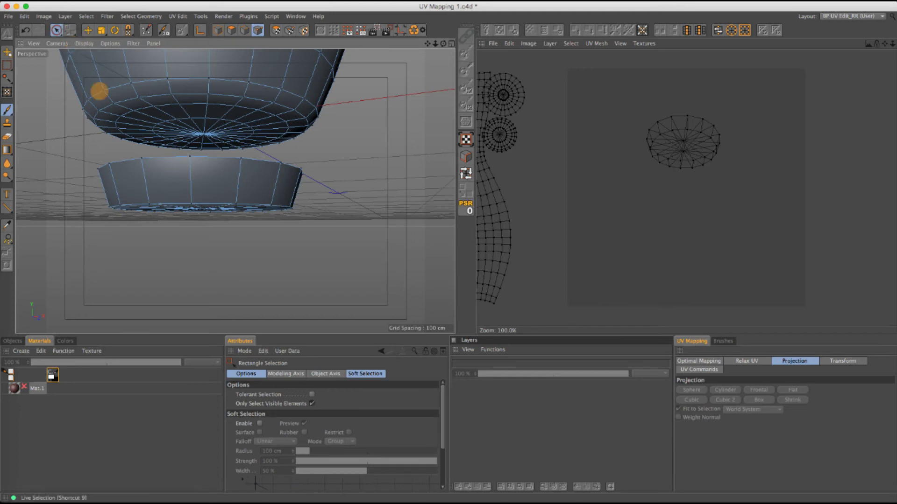
{"action": "left_click_drag", "start_coordinate": [205, 204], "coordinate": [100, 204]}
{"action": "left_click", "coordinate": [736, 362]}
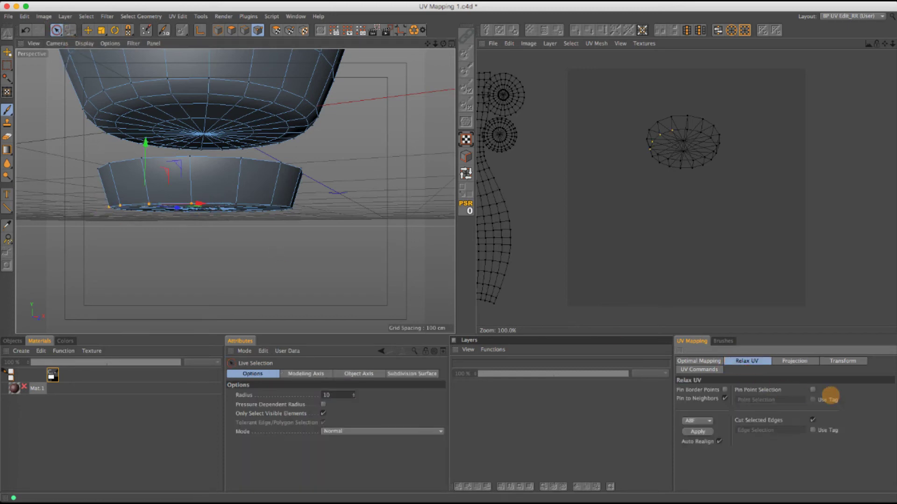
{"action": "left_click", "coordinate": [282, 265]}
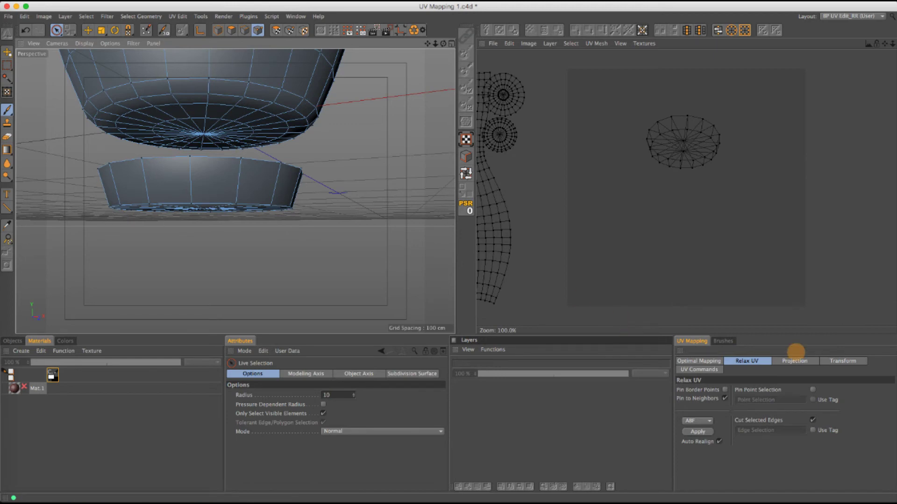
{"action": "left_click", "coordinate": [794, 361]}
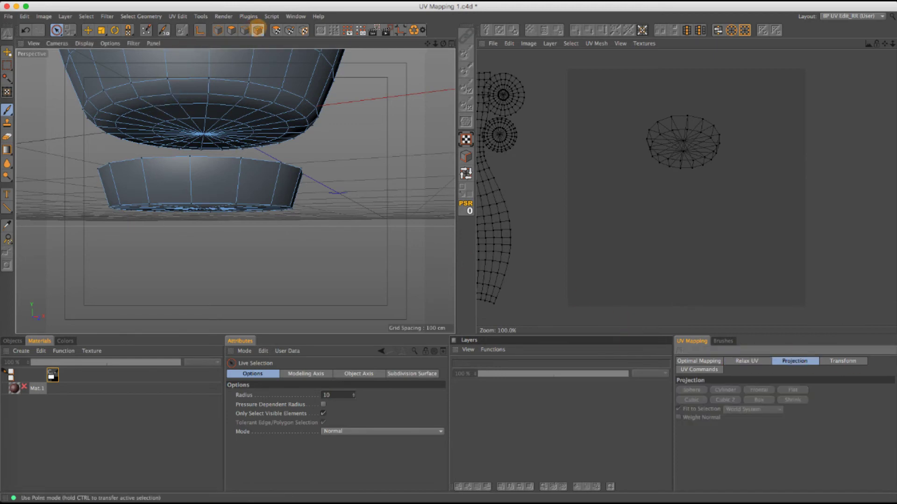
Select all triangular polygons of the base's bottom face with Live Selection in Polygon mode.
{"action": "left_click", "coordinate": [231, 29]}
{"action": "left_click_drag", "start_coordinate": [218, 173], "coordinate": [213, 131], "text": "alt"}
{"action": "mouse_move", "coordinate": [192, 288]}
{"action": "left_mouse_down"}
{"action": "mouse_move", "coordinate": [234, 227]}
{"action": "mouse_move", "coordinate": [237, 234]}
{"action": "left_mouse_up"}
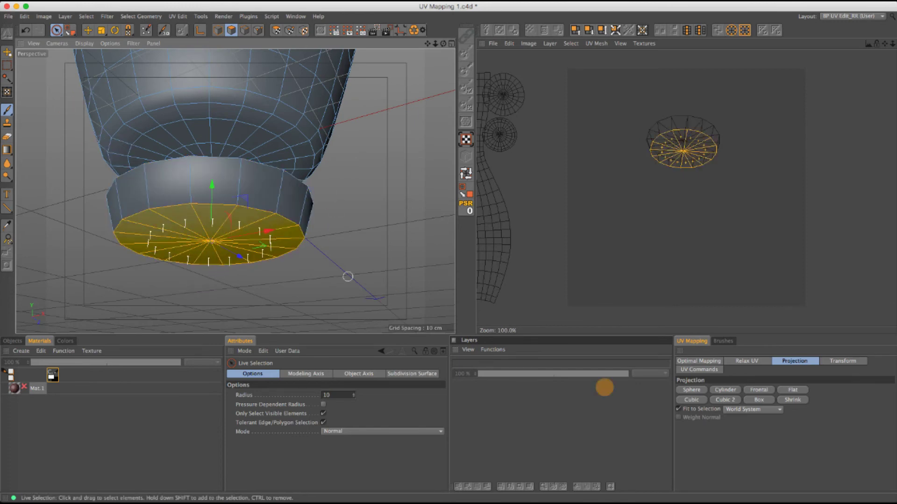
Apply a Frontal projection to the base's bottom face and relax it with ABF while cutting the selected edges.
{"action": "left_click", "coordinate": [760, 390]}
{"action": "left_click", "coordinate": [746, 361]}
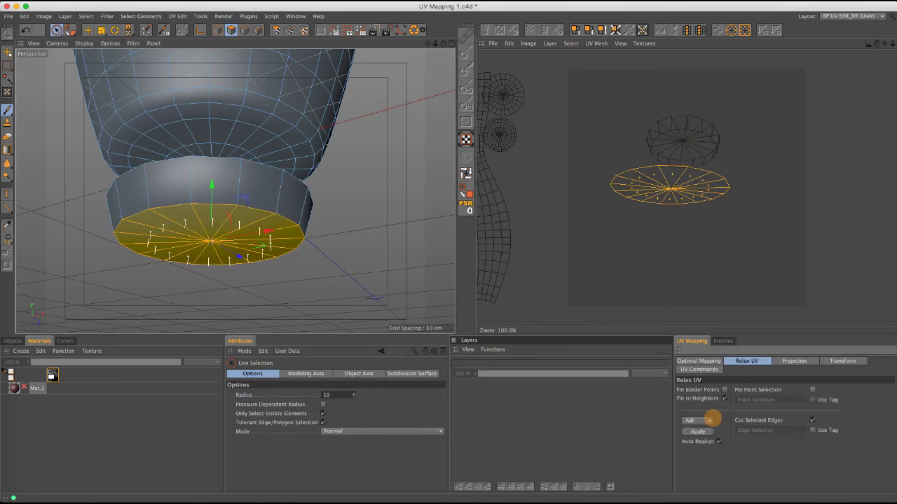
{"action": "left_click", "coordinate": [697, 431]}
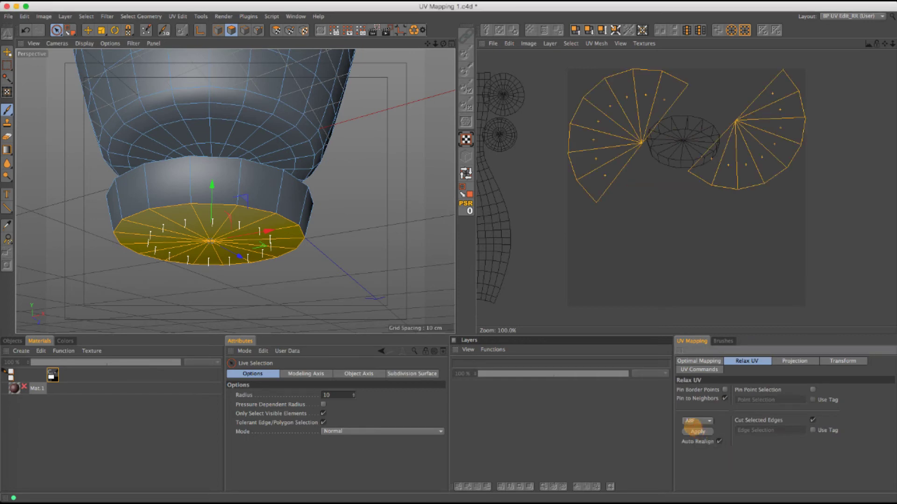
Clear the edge selection on the base in Edge mode and disable Cut Selected Edges for relaxing.
{"action": "left_click", "coordinate": [243, 30]}
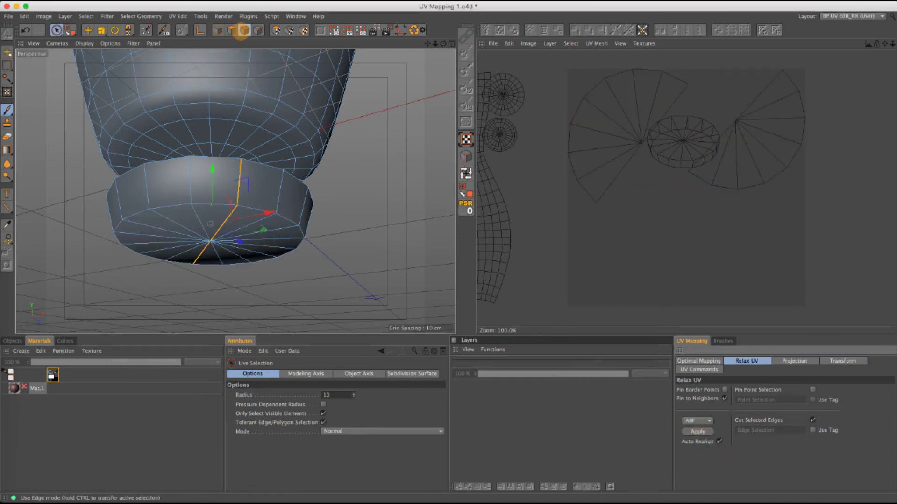
{"action": "left_click", "coordinate": [365, 254]}
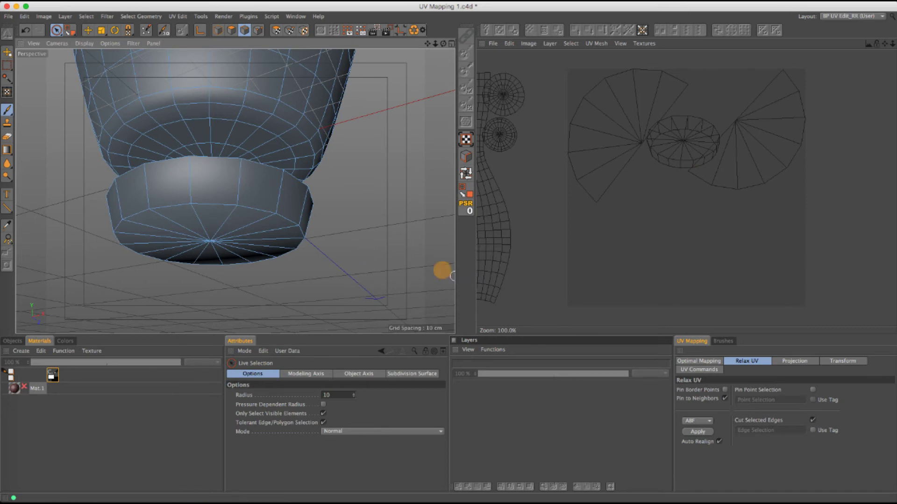
{"action": "left_click", "coordinate": [812, 420]}
{"action": "left_click", "coordinate": [786, 359]}
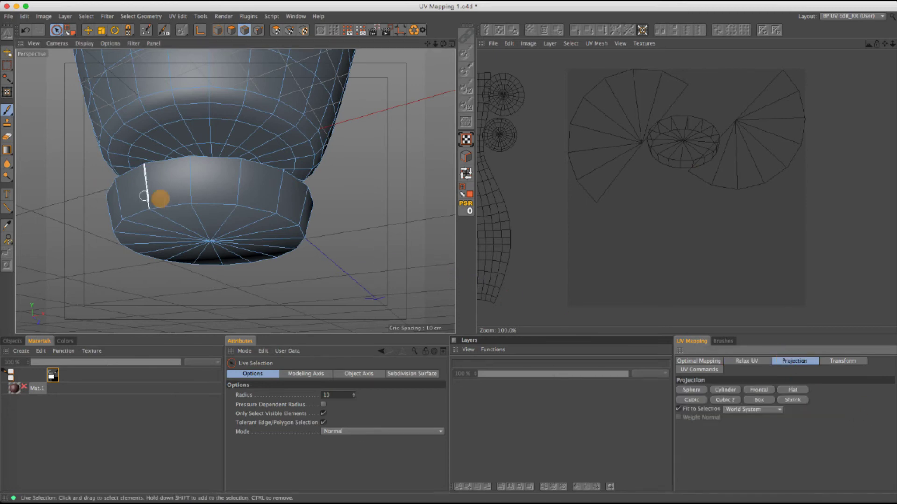
{"action": "left_click_drag", "start_coordinate": [240, 216], "coordinate": [182, 226]}
{"action": "key", "text": "super+z"}
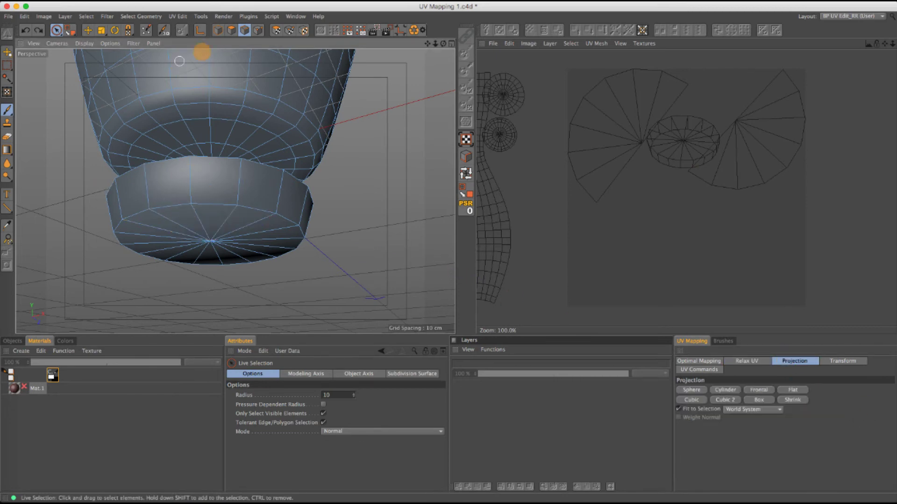
Reproject the base's bottom-face polygons with Frontal projection in the Perspective view and relax them with ABF without cutting edges.
{"action": "left_click", "coordinate": [230, 30]}
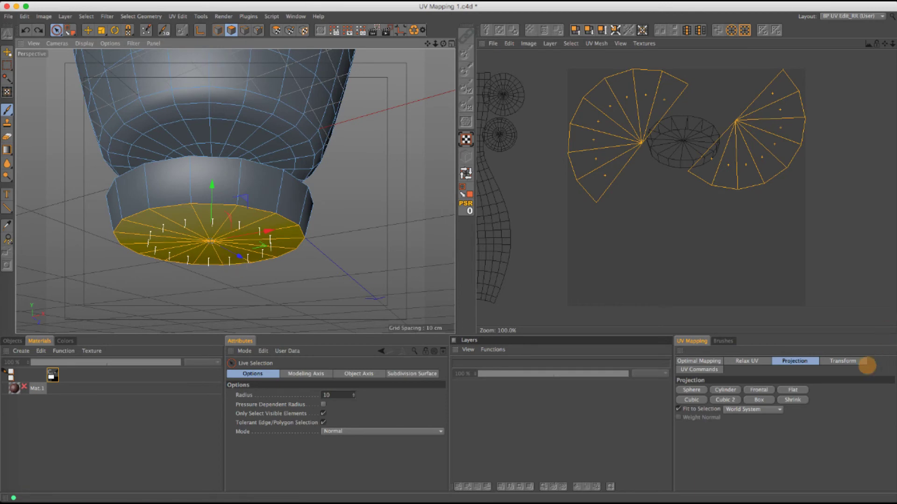
{"action": "left_click_drag", "start_coordinate": [234, 259], "coordinate": [226, 228], "text": "alt"}
{"action": "middle_click", "coordinate": [228, 231]}
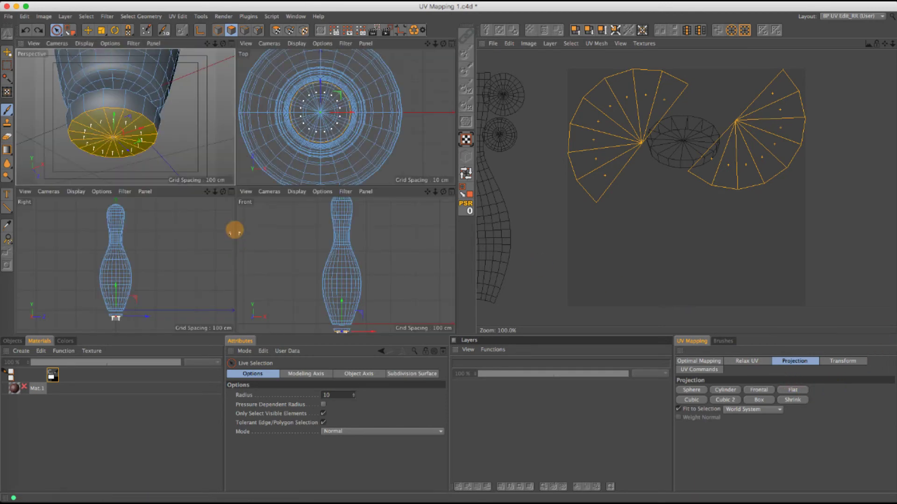
{"action": "middle_click", "coordinate": [328, 115]}
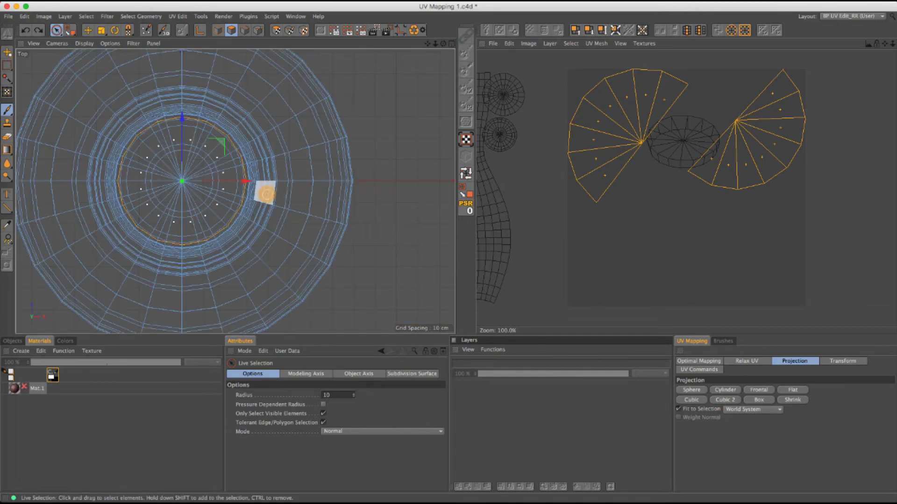
{"action": "middle_click", "coordinate": [151, 165]}
{"action": "middle_click", "coordinate": [147, 158]}
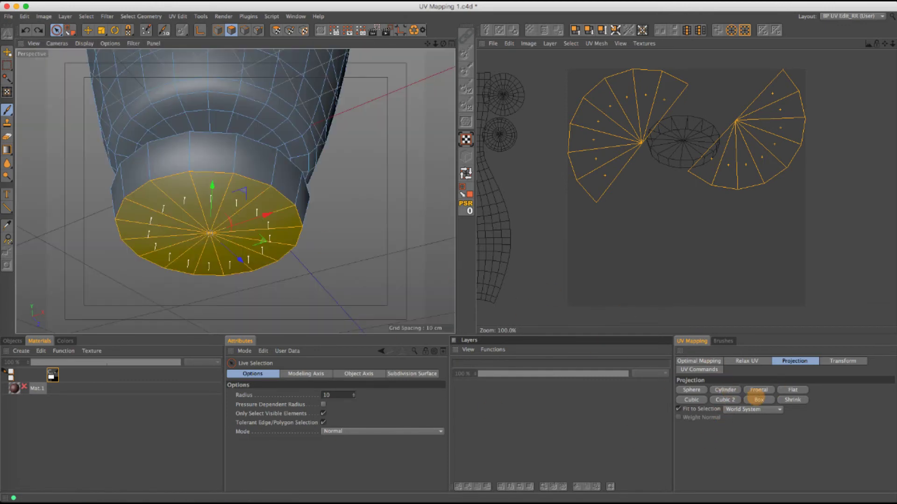
{"action": "left_click", "coordinate": [759, 399]}
{"action": "left_click", "coordinate": [750, 361]}
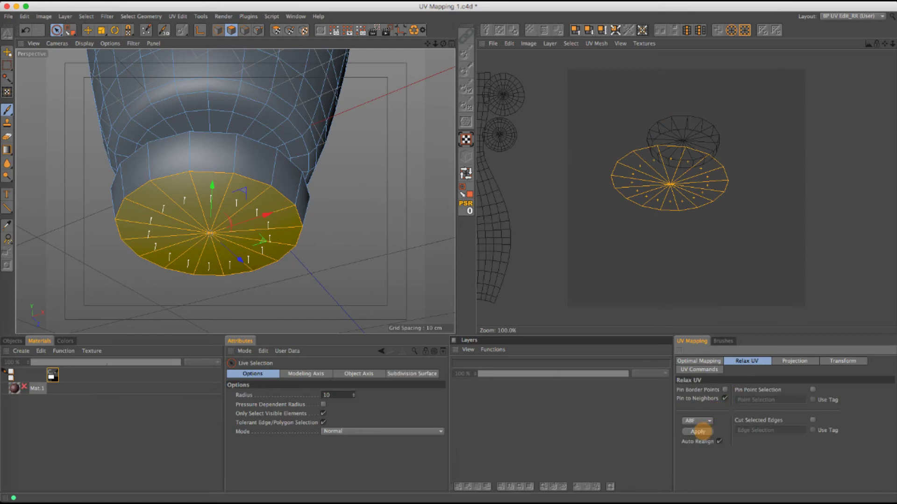
{"action": "left_click", "coordinate": [698, 432]}
Reproject the base's bottom-face polygons with Frontal projection in the Top view and relax them with ABF.
{"action": "key", "text": "e"}
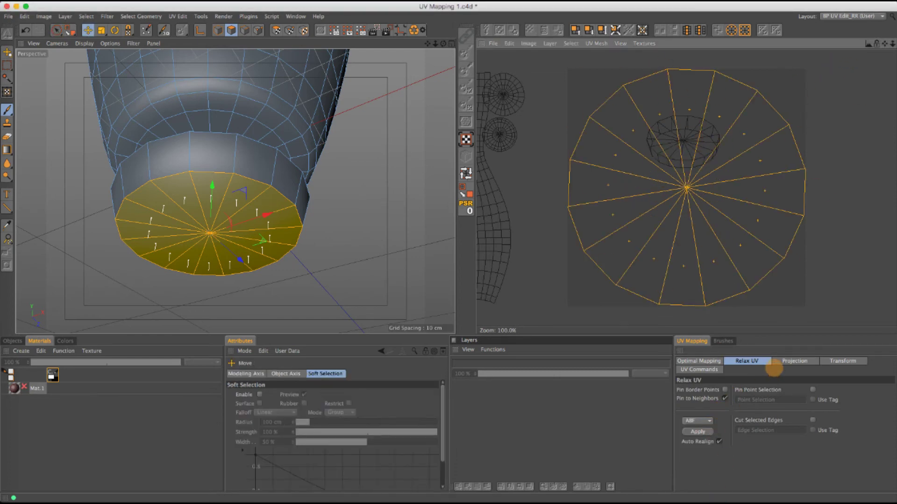
{"action": "left_click", "coordinate": [795, 361]}
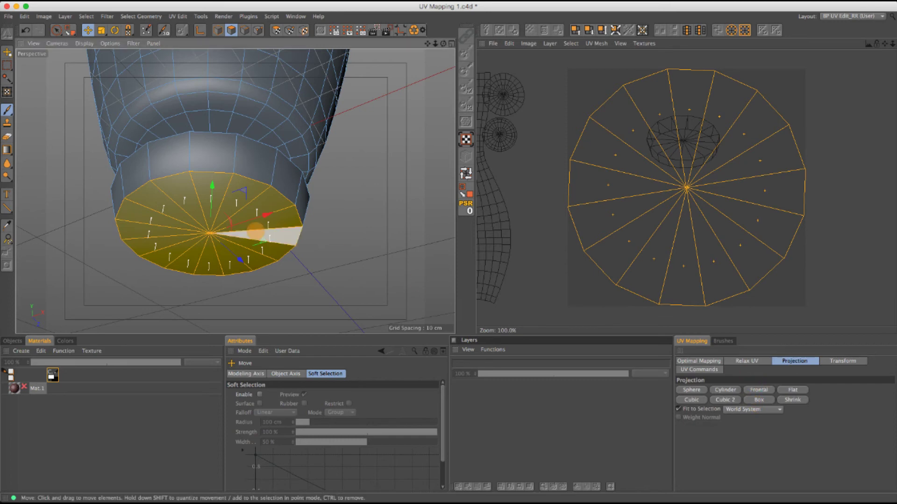
{"action": "middle_click", "coordinate": [259, 240]}
{"action": "middle_click", "coordinate": [294, 105]}
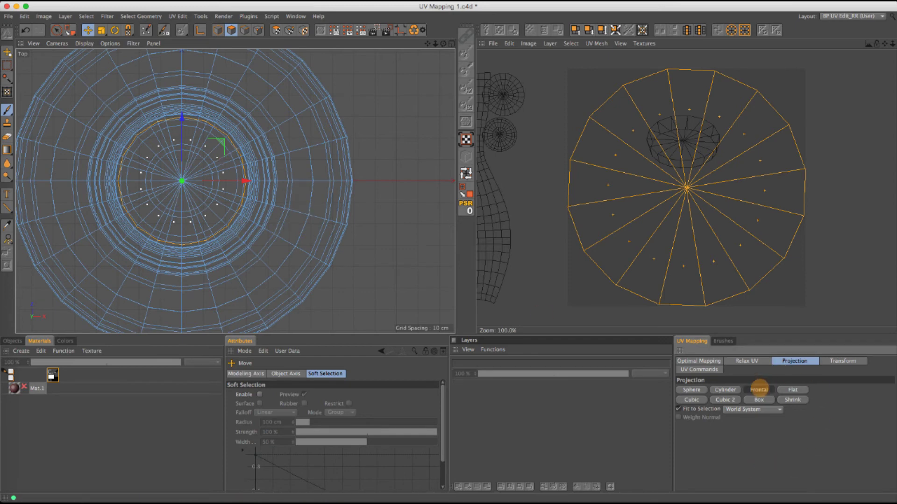
{"action": "left_click", "coordinate": [758, 390]}
{"action": "left_click", "coordinate": [747, 361]}
{"action": "left_click", "coordinate": [698, 431]}
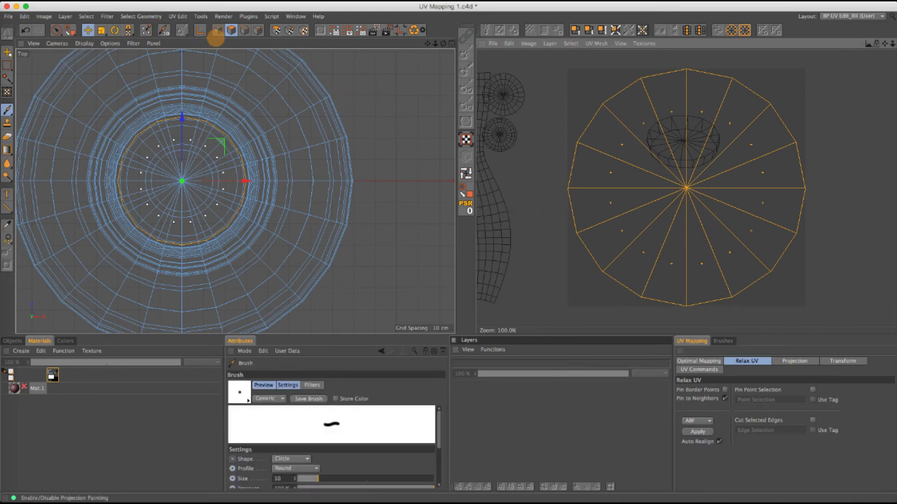
Move the bottom-face UV island outside the left edge of the texture area and select the base's remaining connected UV polygons.
{"action": "left_click", "coordinate": [276, 30]}
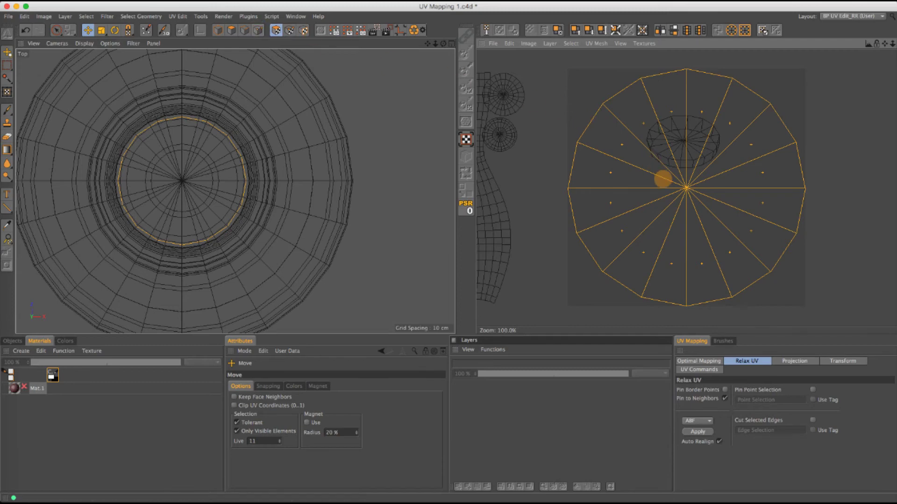
{"action": "left_click_drag", "start_coordinate": [662, 180], "coordinate": [405, 180]}
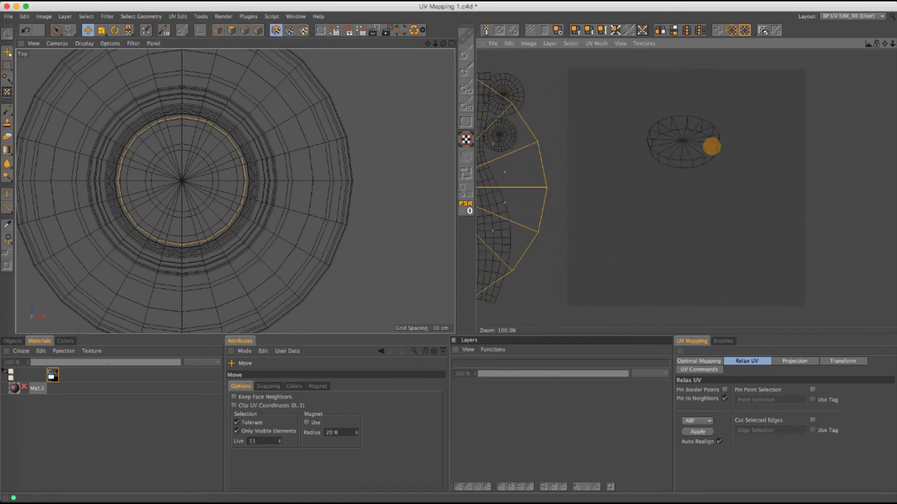
{"action": "left_click", "coordinate": [712, 146]}
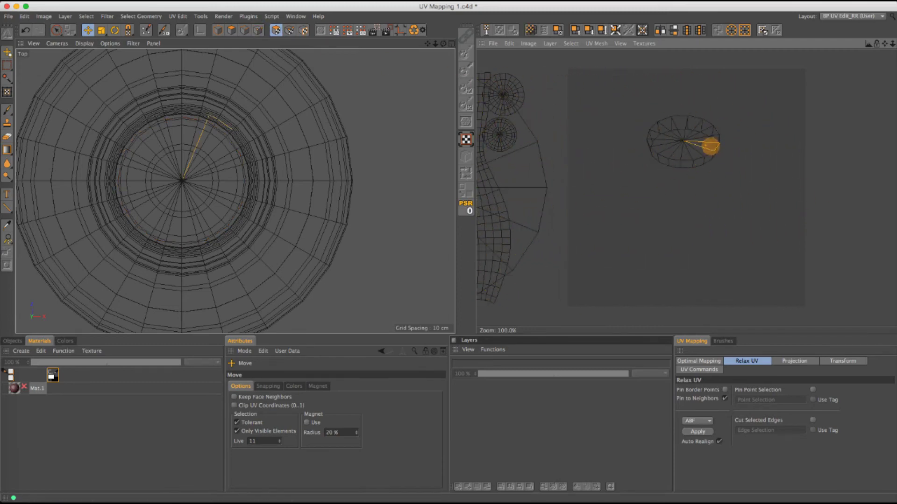
{"action": "key", "text": "u"}
{"action": "key", "text": "w"}
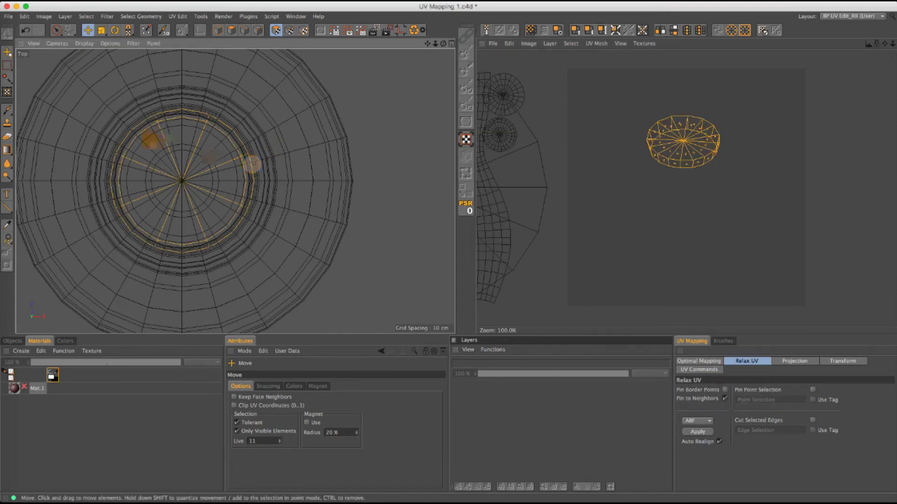
Select all polygons of the base's top face with Loop Selection in Polygon mode in the Perspective view.
{"action": "middle_click", "coordinate": [123, 134]}
{"action": "middle_click", "coordinate": [117, 131]}
{"action": "left_click_drag", "start_coordinate": [213, 156], "coordinate": [252, 267], "text": "alt"}
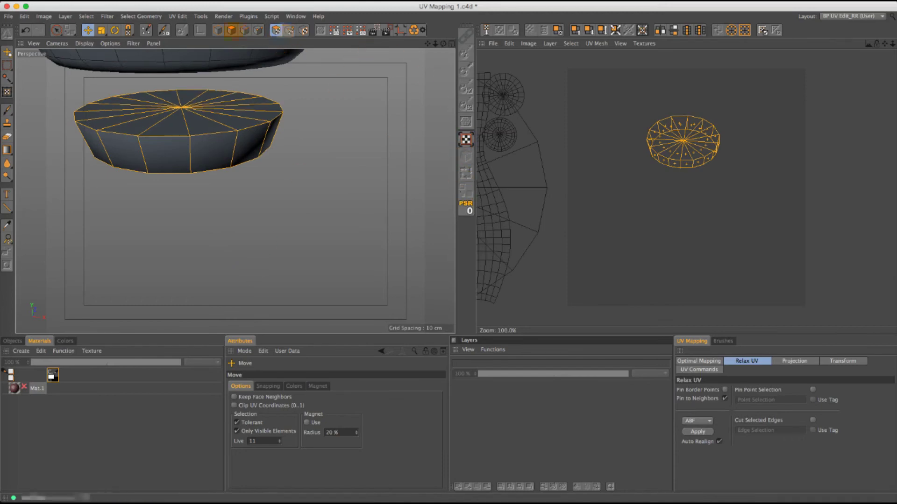
{"action": "left_click", "coordinate": [232, 31]}
{"action": "left_click", "coordinate": [465, 173]}
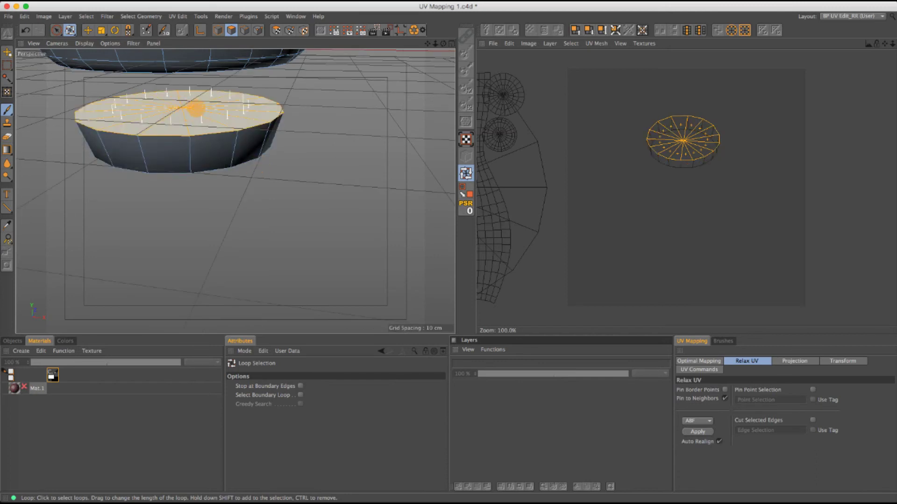
{"action": "left_click", "coordinate": [196, 108]}
Apply a Frontal projection to the base's top face and relax it with ABF.
{"action": "left_click", "coordinate": [793, 362]}
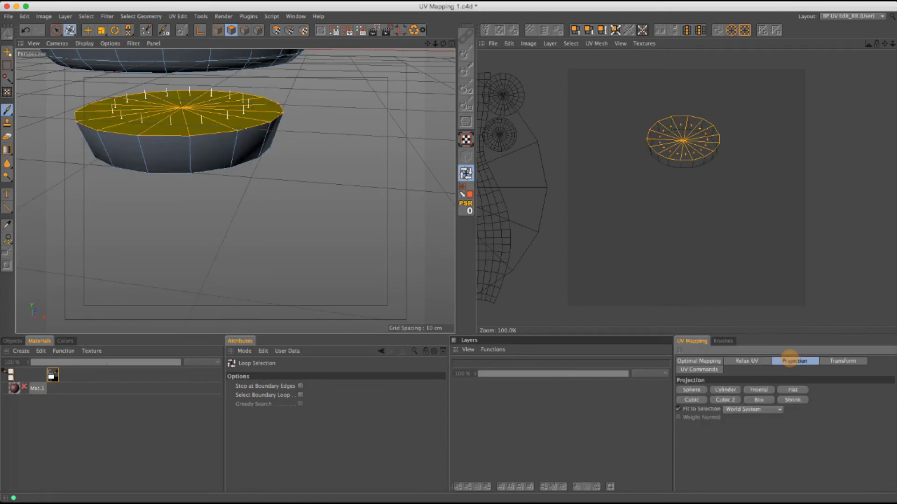
{"action": "left_click", "coordinate": [757, 389]}
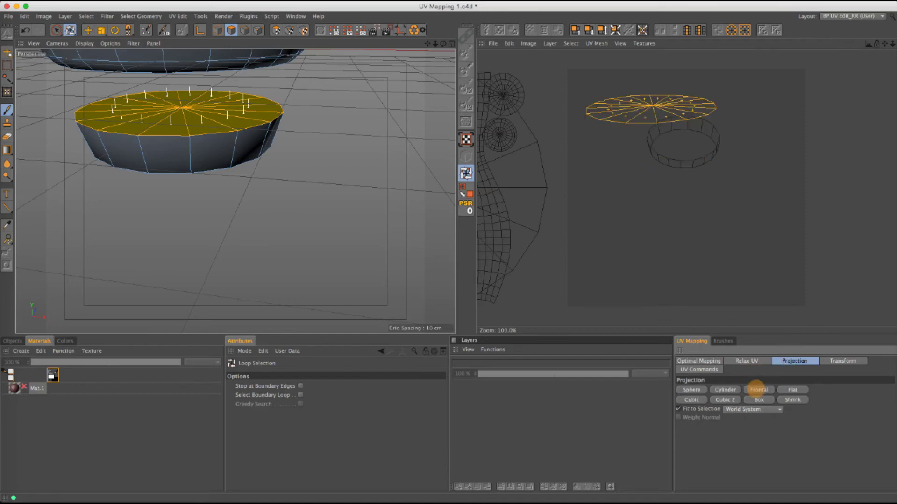
{"action": "left_click", "coordinate": [747, 361]}
{"action": "left_click", "coordinate": [697, 431]}
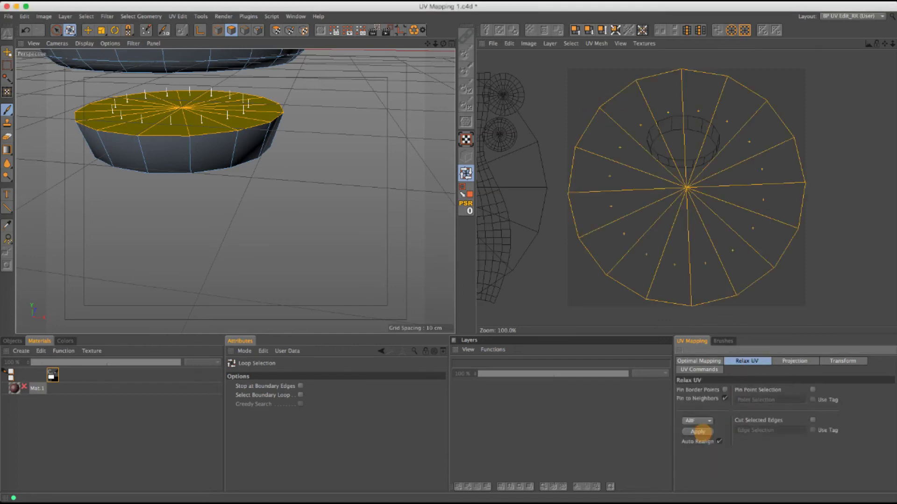
Move the top-face UV island outside the left edge of the texture area and select the connected ring of side-wall UV polygons.
{"action": "key", "text": "e"}
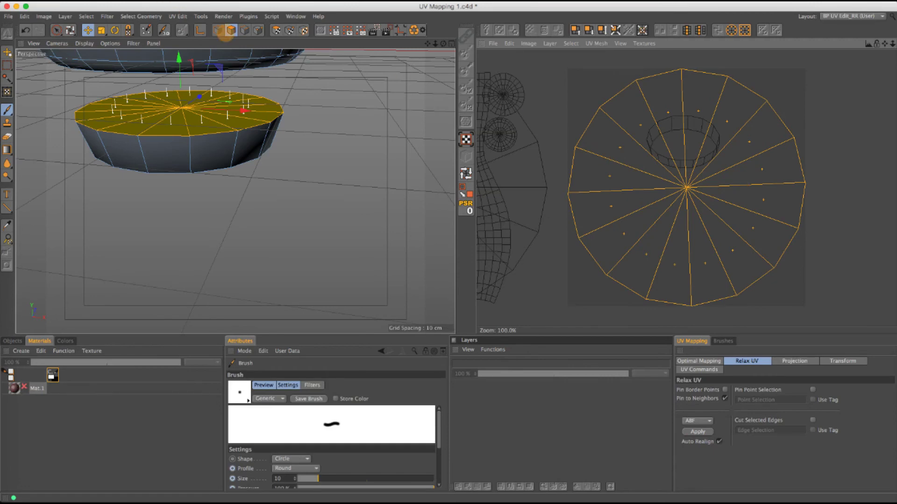
{"action": "left_click", "coordinate": [276, 30]}
{"action": "left_click_drag", "start_coordinate": [719, 186], "coordinate": [467, 184]}
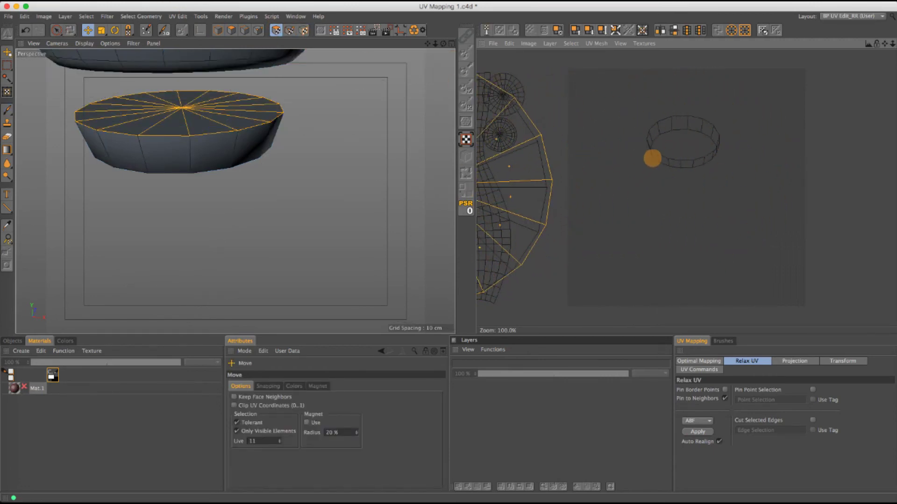
{"action": "left_click", "coordinate": [667, 160]}
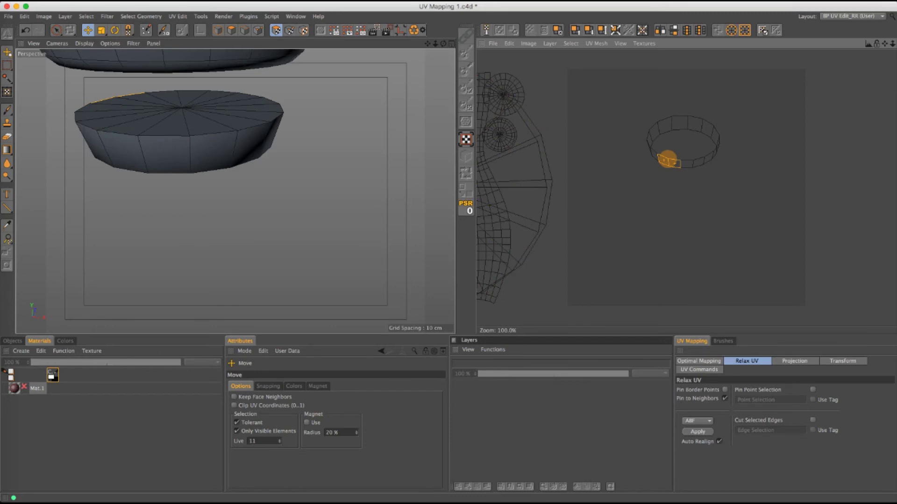
{"action": "key", "text": "u"}
{"action": "key", "text": "w"}
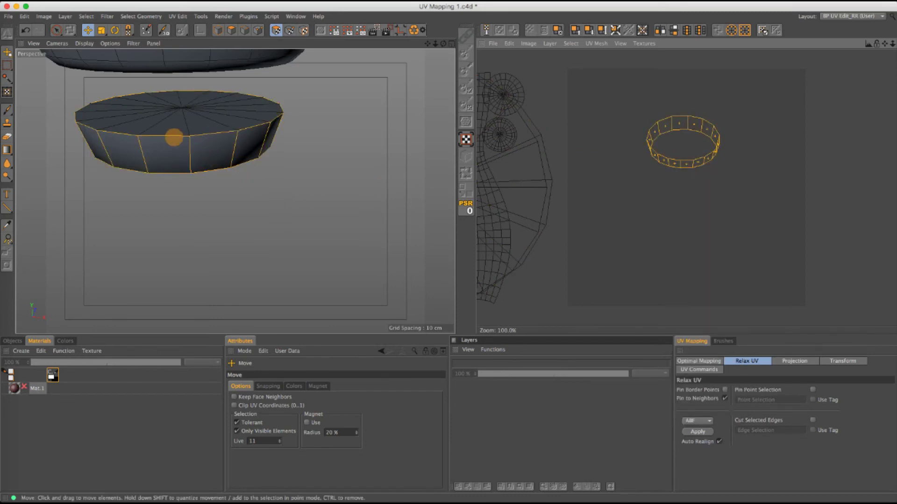
Select an edge loop running across the base's top face and down its side wall with Loop Selection in Edge mode.
{"action": "left_click", "coordinate": [244, 30]}
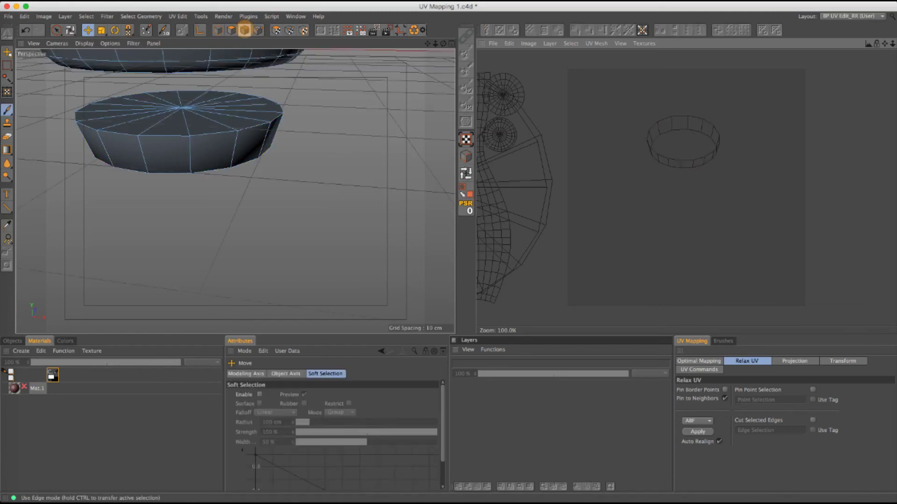
{"action": "left_click", "coordinate": [189, 140]}
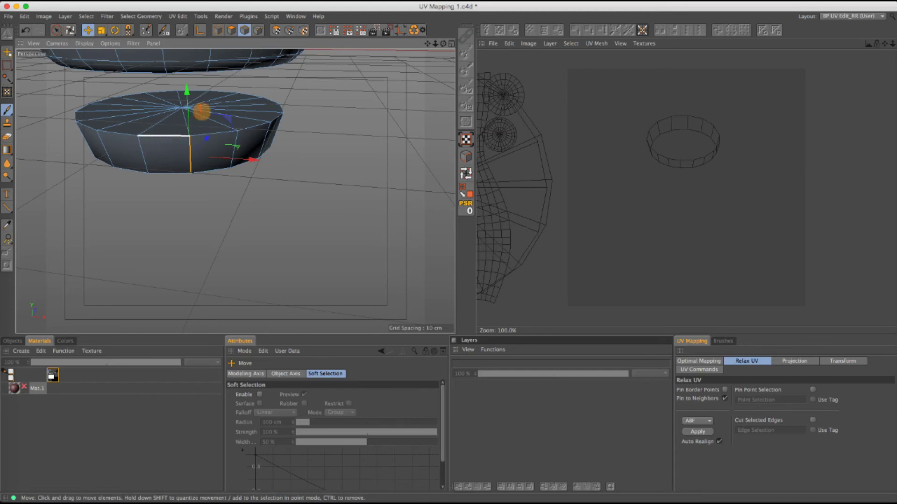
{"action": "key", "text": "u"}
{"action": "key", "text": "l"}
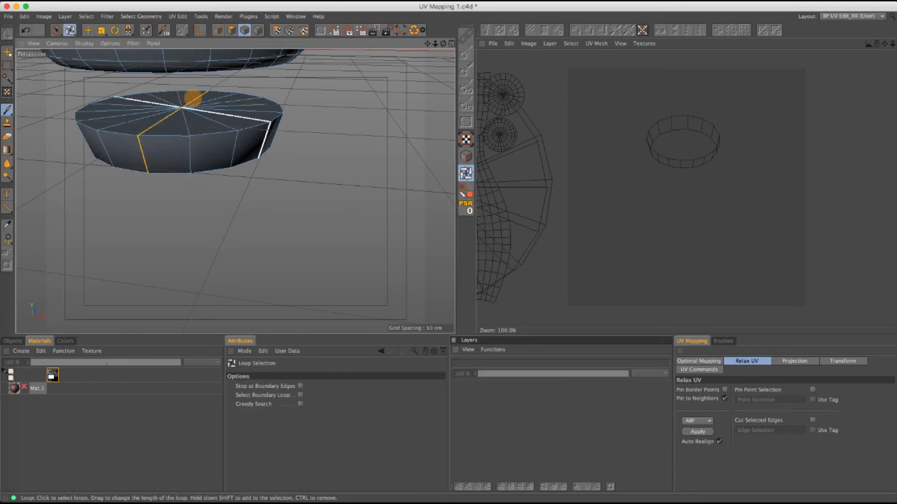
{"action": "left_click", "coordinate": [140, 174]}
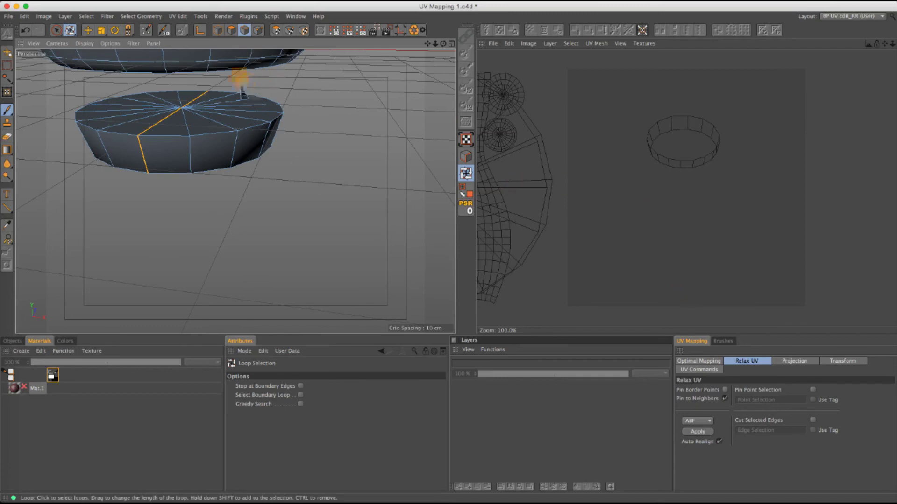
Relax the base's side-wall polygons with ABF, with Cut Selected Edges enabled.
{"action": "left_click", "coordinate": [231, 30], "text": "ctrl"}
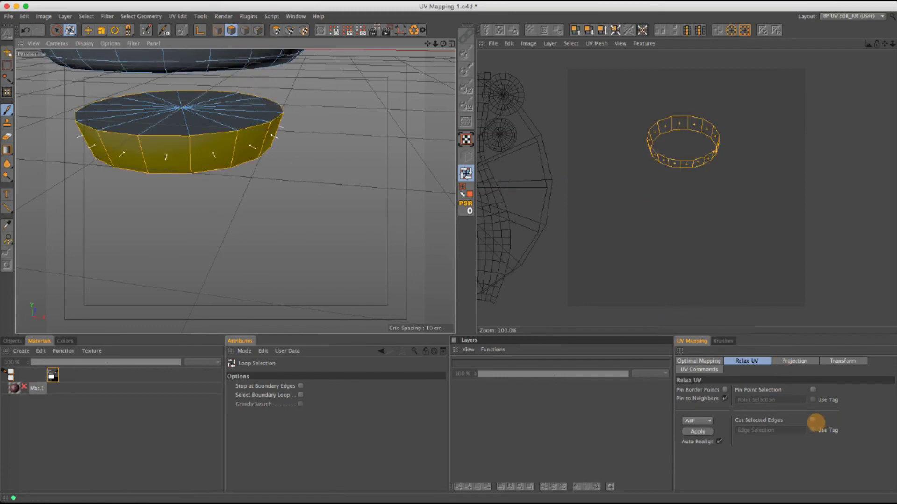
{"action": "left_click", "coordinate": [813, 419]}
{"action": "left_click", "coordinate": [717, 361]}
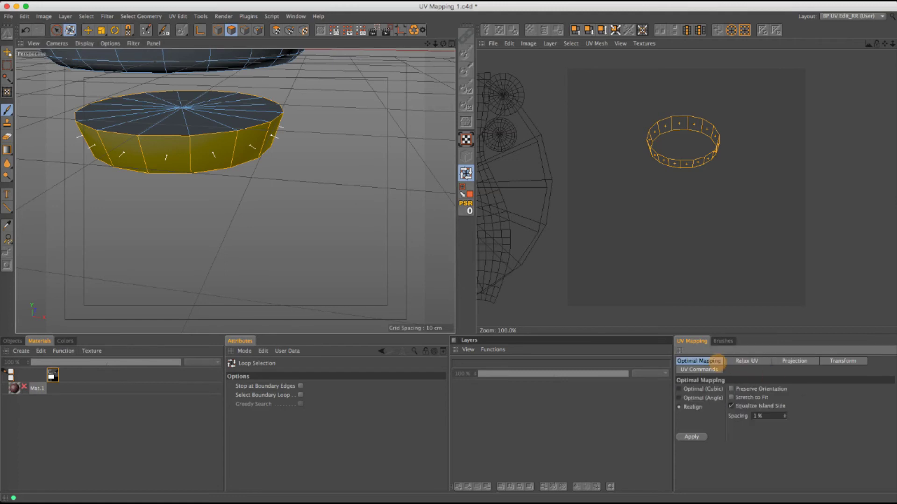
{"action": "left_click", "coordinate": [743, 361]}
{"action": "left_click", "coordinate": [698, 432]}
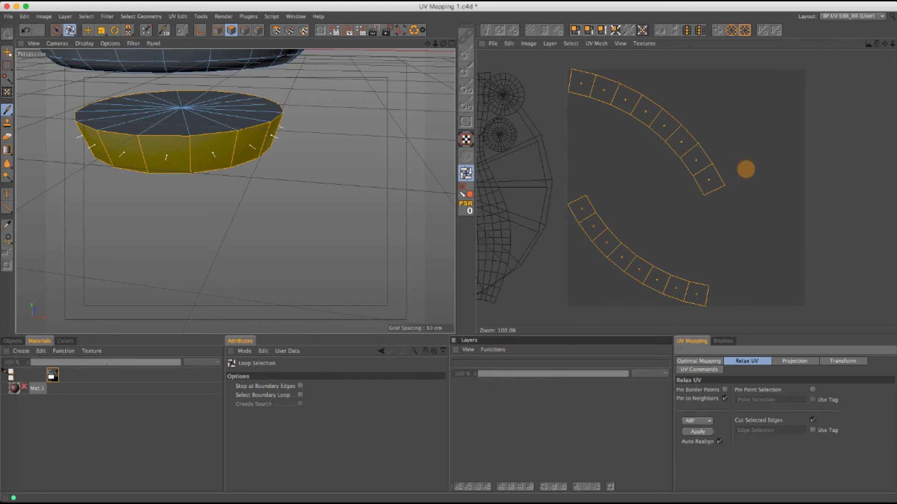
Realign the side-wall strips and all of the pin's UV islands with Optimal Mapping, using Equalize Island Size and 1% spacing.
{"action": "left_click", "coordinate": [706, 361]}
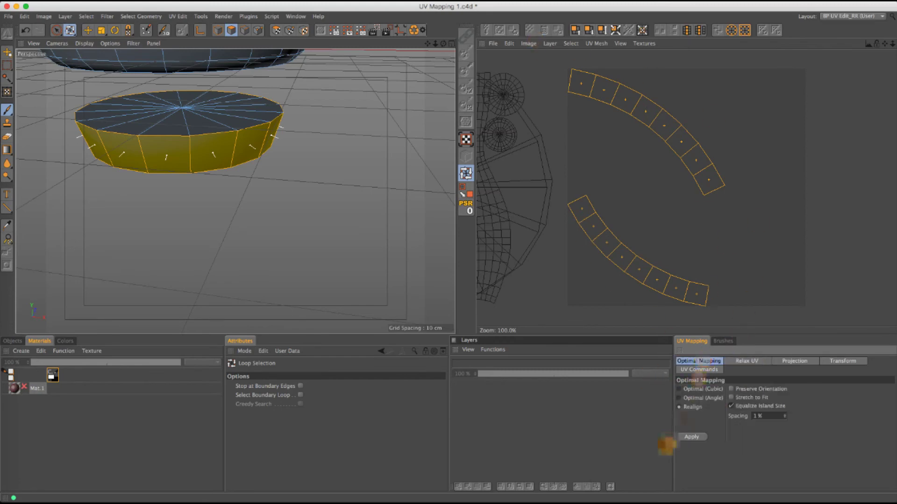
{"action": "left_click", "coordinate": [686, 438]}
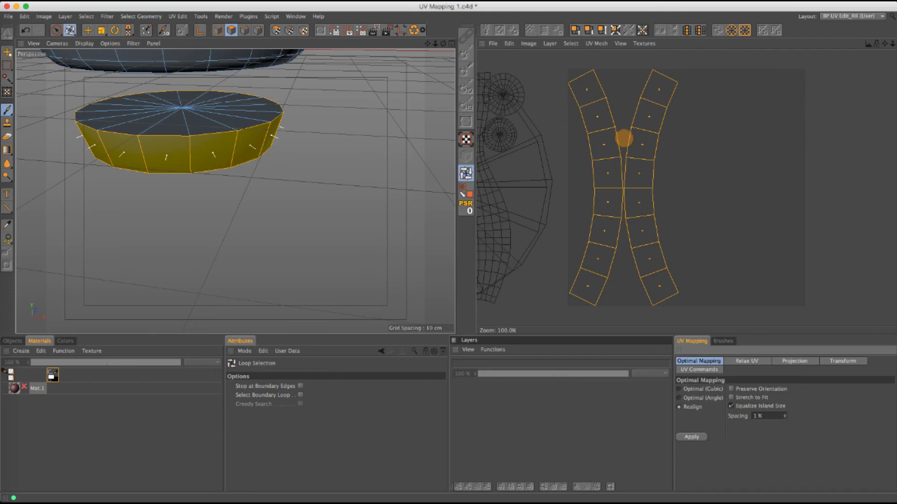
{"action": "left_click", "coordinate": [276, 30]}
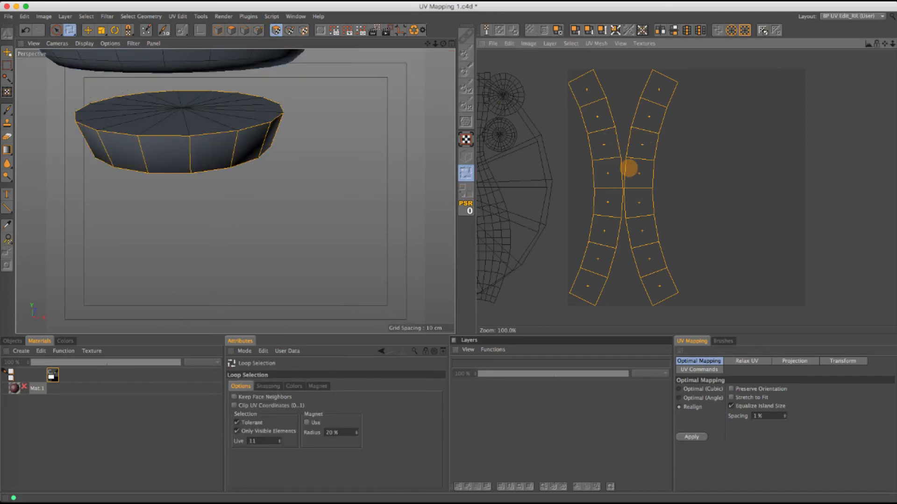
{"action": "key", "text": "super+a"}
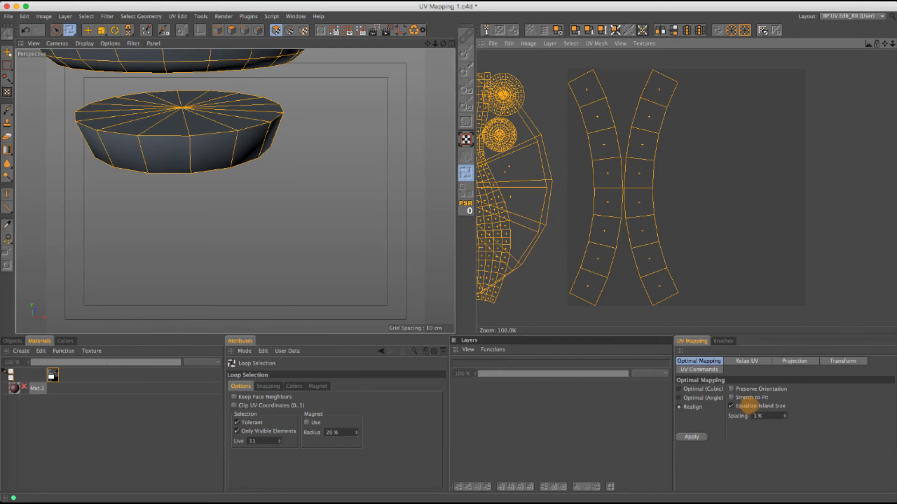
{"action": "left_click", "coordinate": [692, 437]}
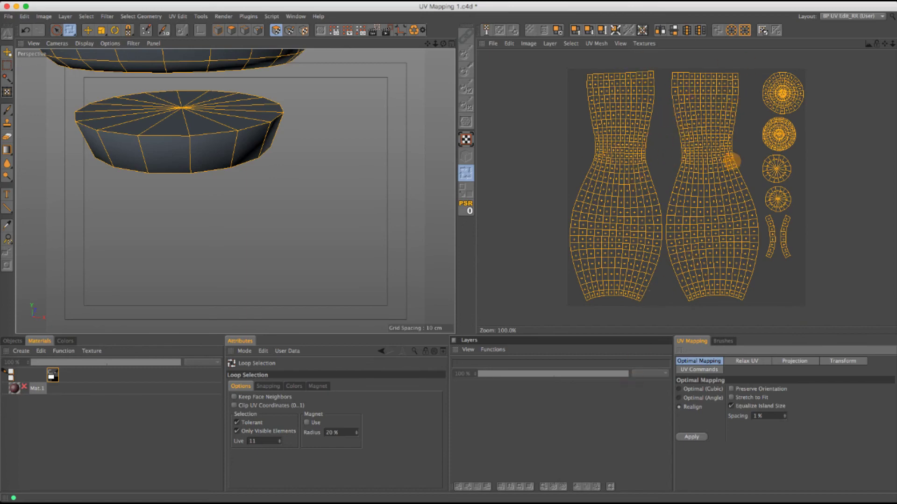
Show the pin in the Front view and select the left body-half UV island with Rectangle Selection.
{"action": "left_click", "coordinate": [620, 208]}
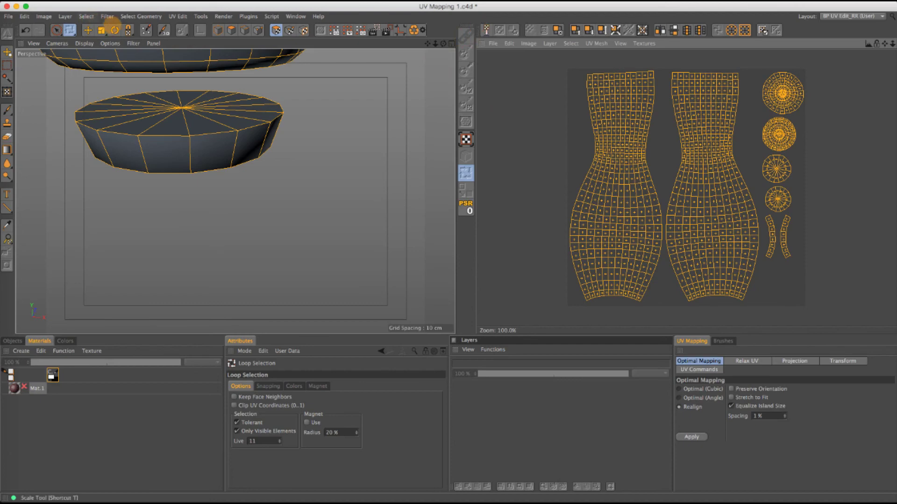
{"action": "left_click", "coordinate": [57, 31]}
{"action": "left_click", "coordinate": [86, 40]}
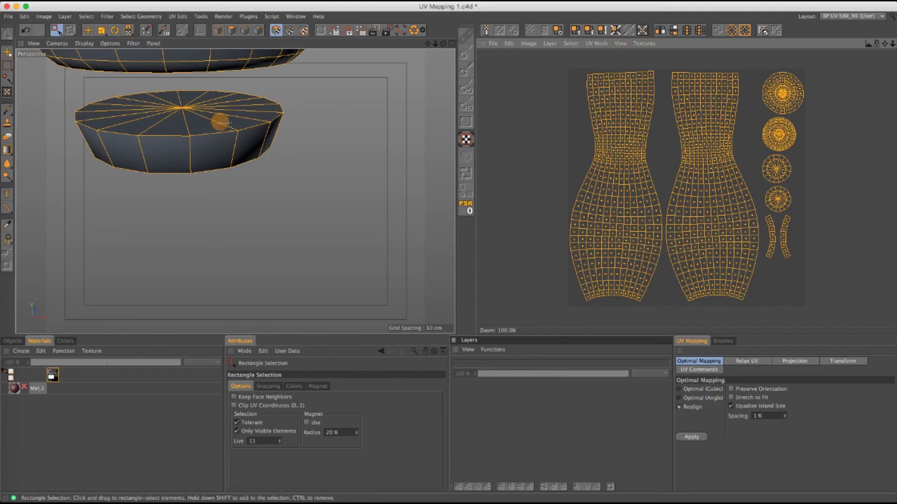
{"action": "middle_click", "coordinate": [220, 122]}
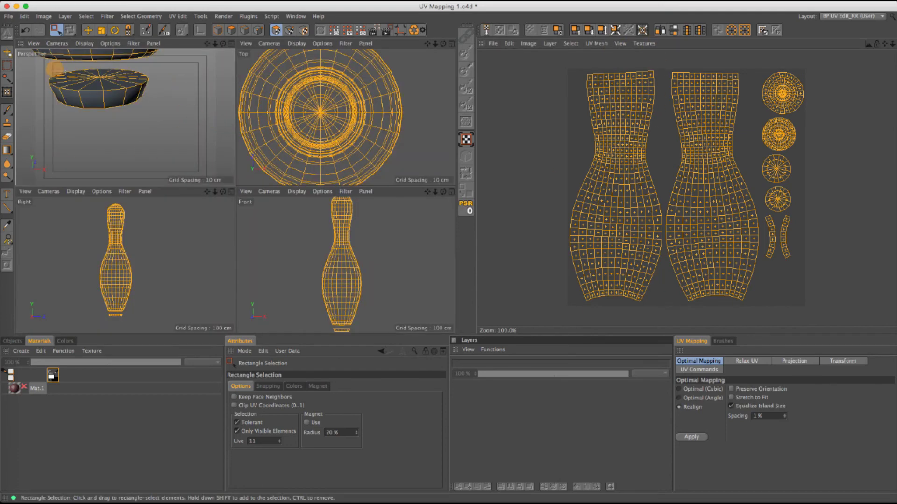
{"action": "middle_click", "coordinate": [310, 226]}
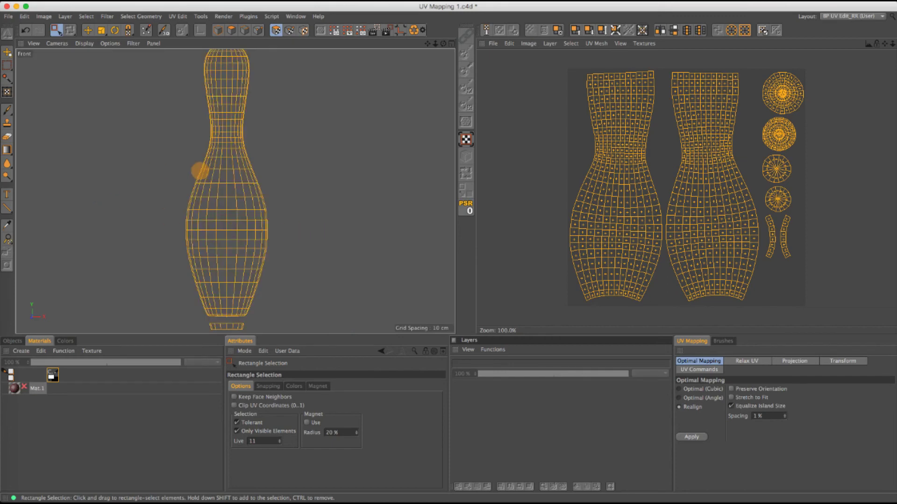
{"action": "left_click", "coordinate": [531, 111]}
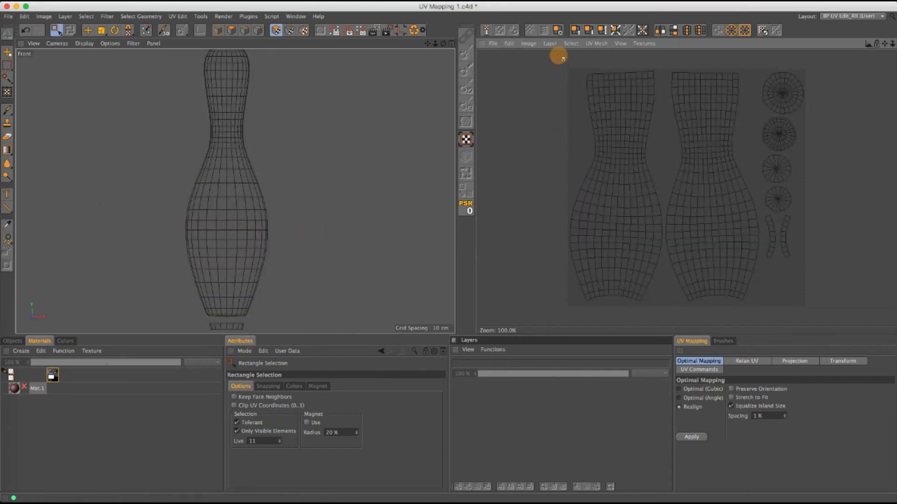
{"action": "left_click_drag", "start_coordinate": [558, 55], "coordinate": [663, 331]}
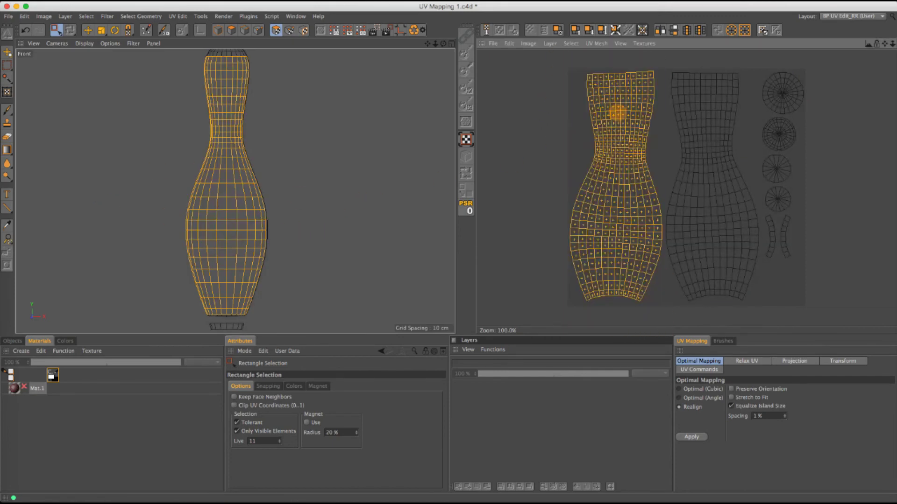
Apply a Frontal projection to the selected left body-half UV island.
{"action": "left_click", "coordinate": [794, 361]}
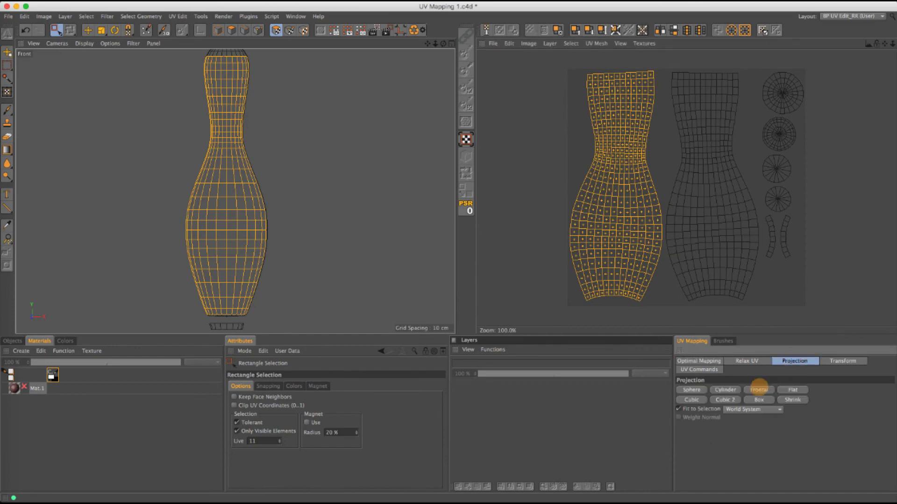
{"action": "left_click", "coordinate": [758, 390]}
Try relaxing the projected left body-half island with LSCM, and undo the relaxation.
{"action": "left_click", "coordinate": [749, 360]}
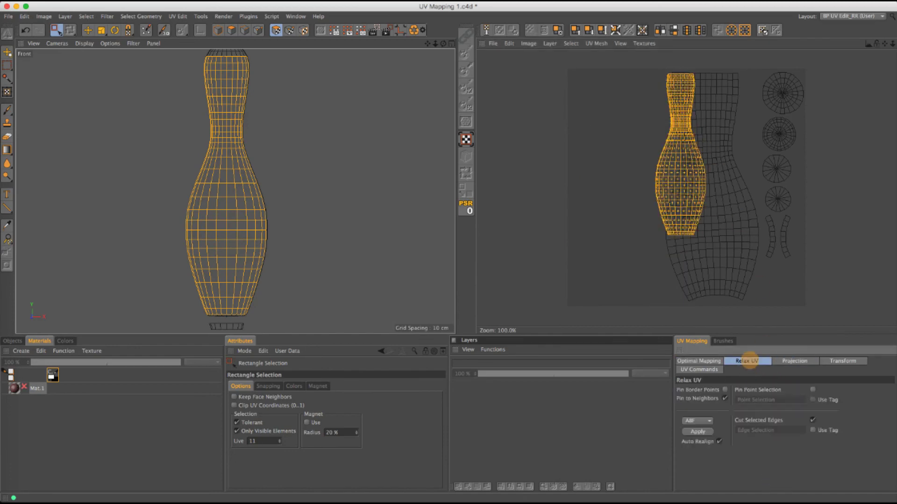
{"action": "left_click", "coordinate": [701, 422]}
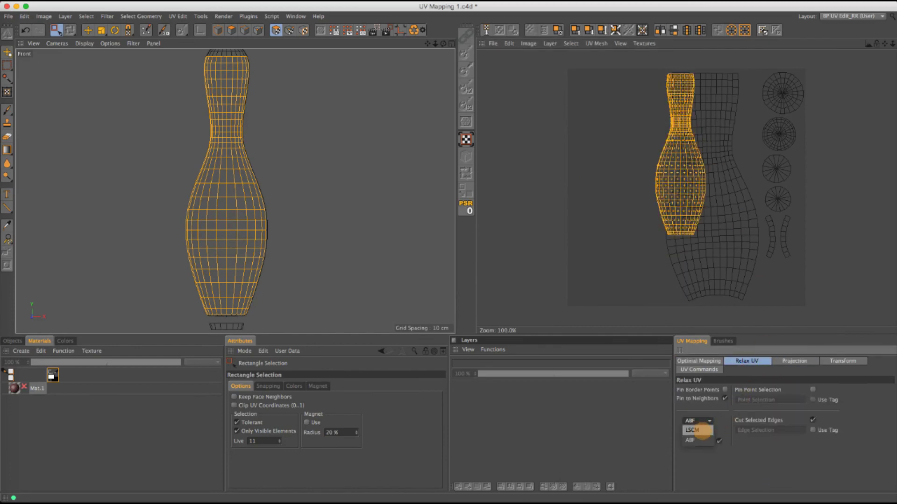
{"action": "left_click", "coordinate": [696, 430]}
{"action": "left_click", "coordinate": [697, 432]}
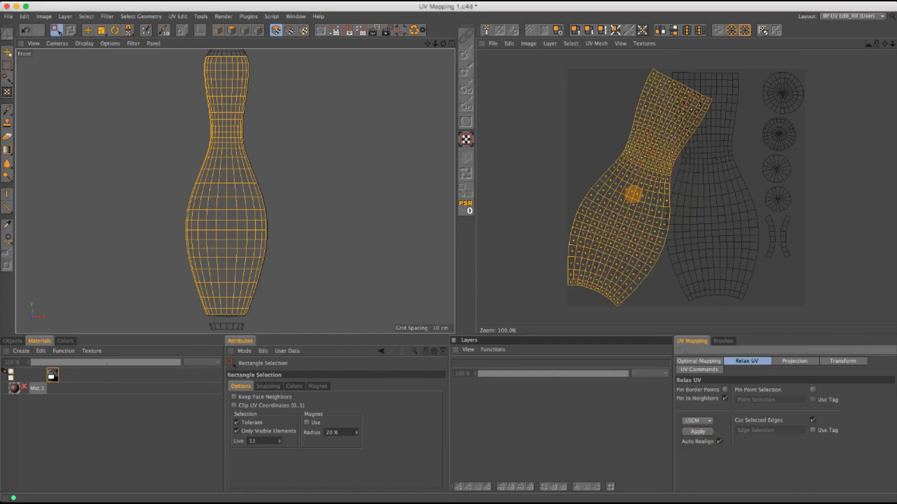
{"action": "key", "text": "ctrl+z"}
Relax the projected left body-half UV island with the ABF method.
{"action": "left_click", "coordinate": [698, 421]}
{"action": "left_click", "coordinate": [696, 413]}
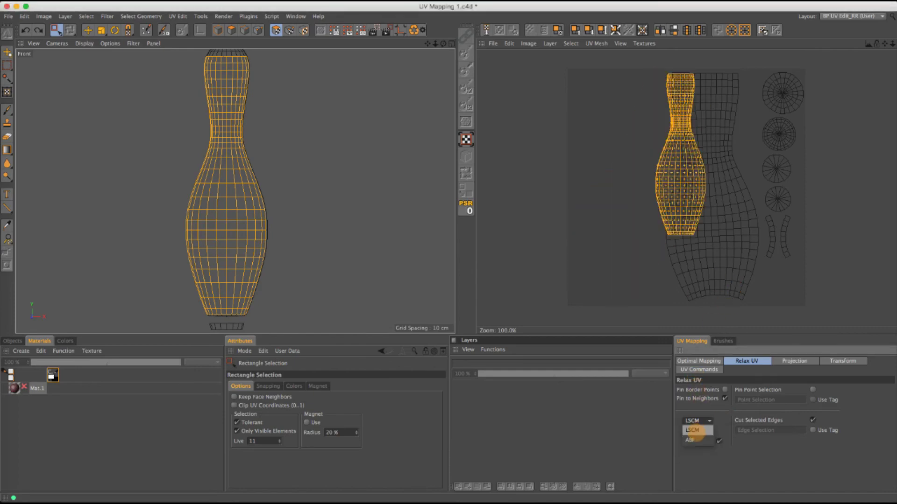
{"action": "left_click", "coordinate": [698, 432]}
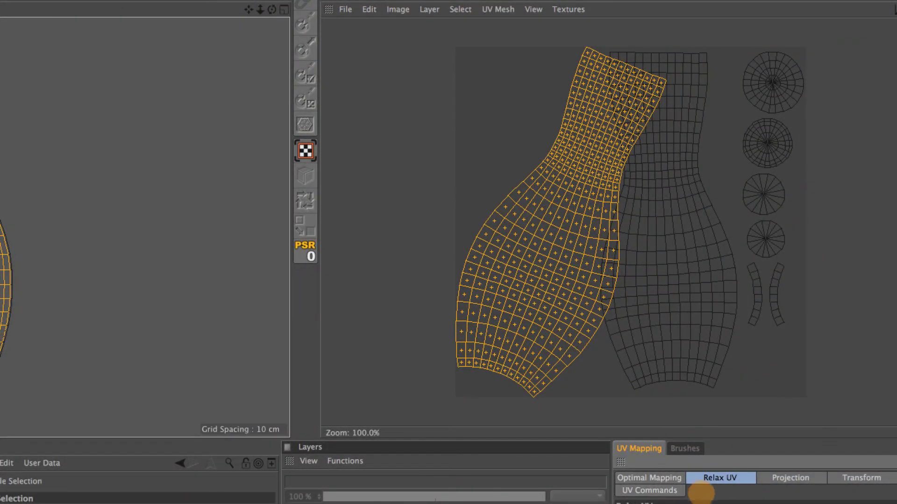
Realign the relaxed body-half island upright with Optimal Mapping and move it partly beyond the texture area's left edge.
{"action": "left_click", "coordinate": [640, 478]}
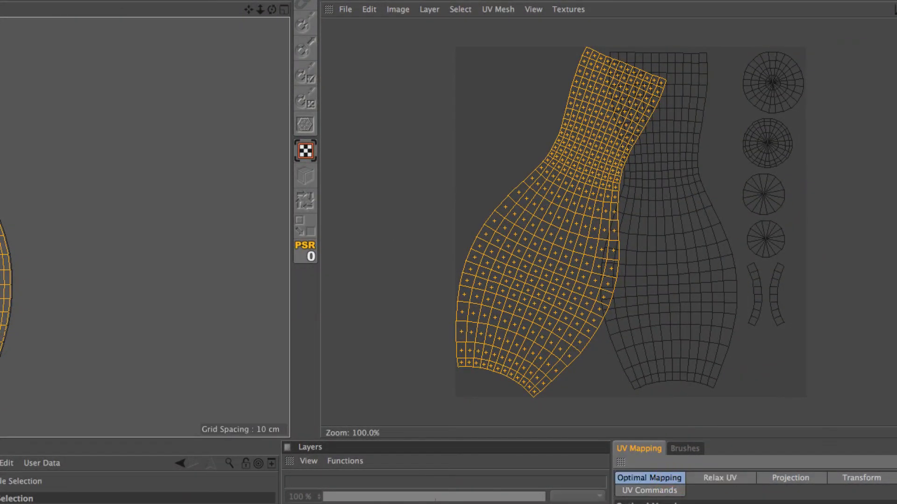
{"action": "left_click_drag", "start_coordinate": [602, 301], "coordinate": [559, 301]}
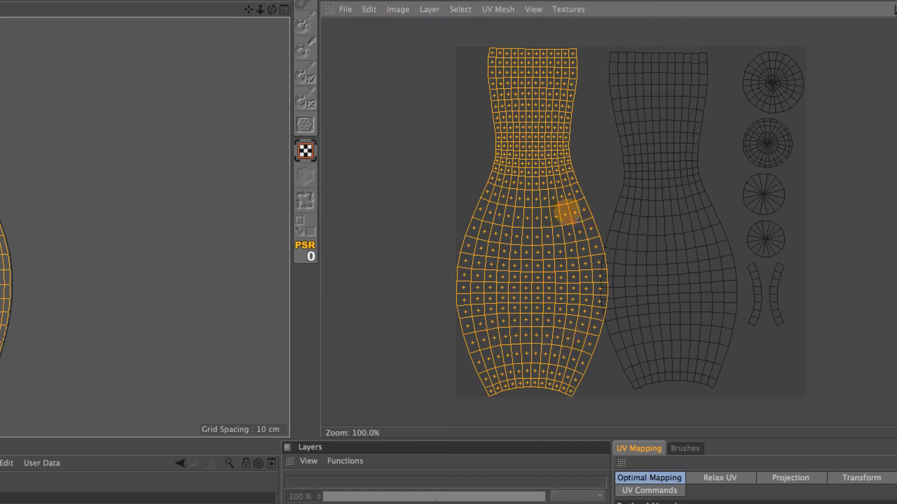
{"action": "left_click_drag", "start_coordinate": [495, 103], "coordinate": [399, 108]}
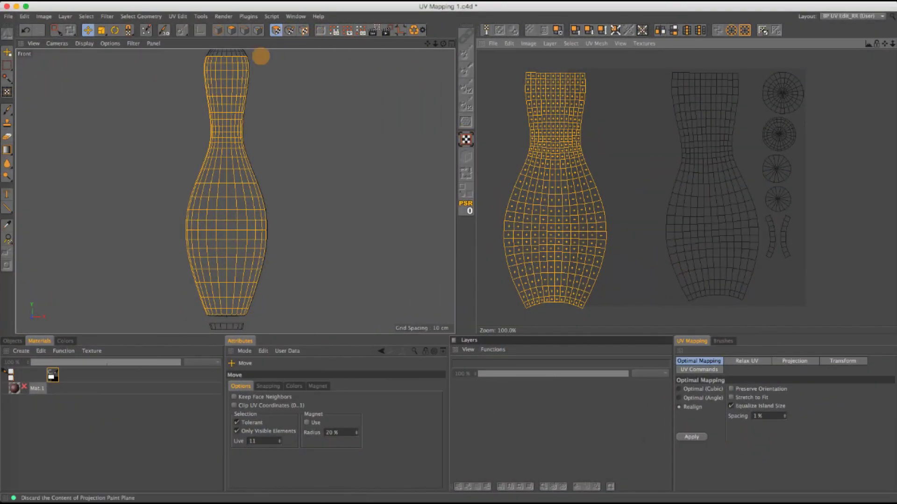
Select the right body-half UV island and unwrap it with a Frontal projection relaxed by ABF.
{"action": "left_click", "coordinate": [57, 29]}
{"action": "left_click_drag", "start_coordinate": [639, 63], "coordinate": [756, 321]}
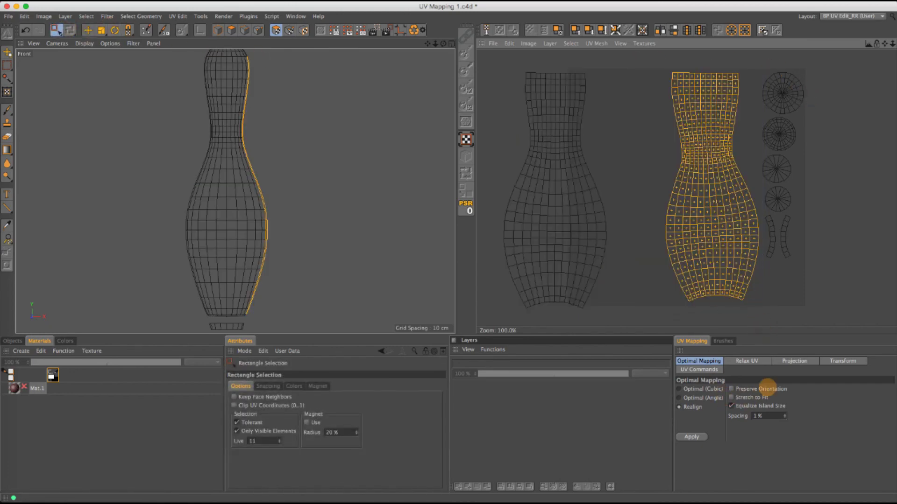
{"action": "left_click", "coordinate": [794, 361]}
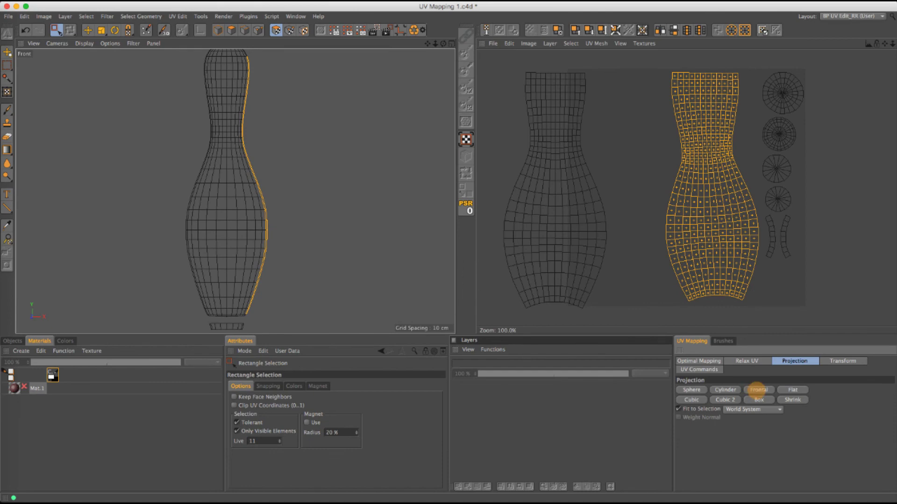
{"action": "left_click", "coordinate": [757, 389]}
{"action": "left_click", "coordinate": [747, 362]}
{"action": "left_click", "coordinate": [697, 432]}
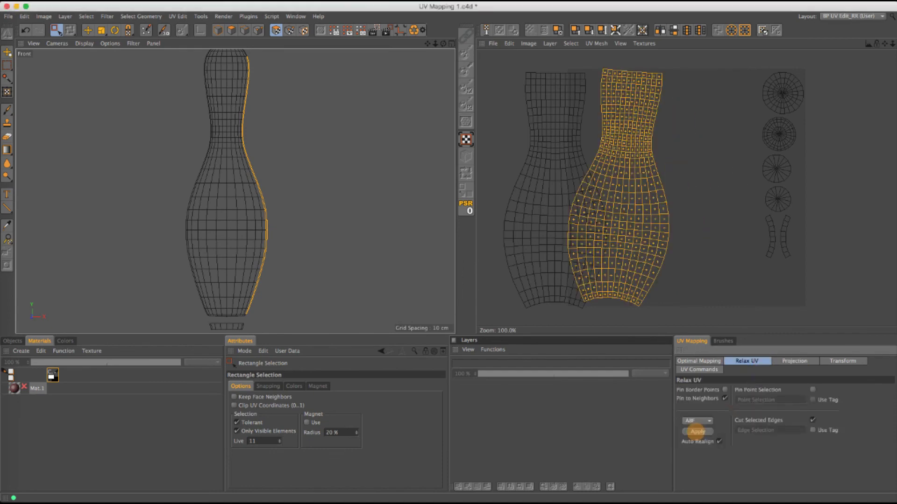
Select all UV islands and realign them with Optimal Mapping, using Equalize Island Size and 1% spacing.
{"action": "key", "text": "ctrl+a"}
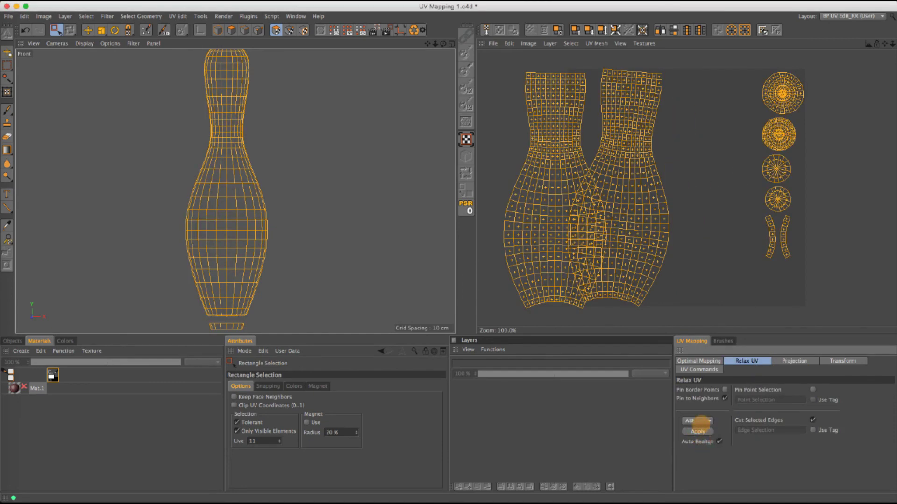
{"action": "left_click", "coordinate": [710, 361]}
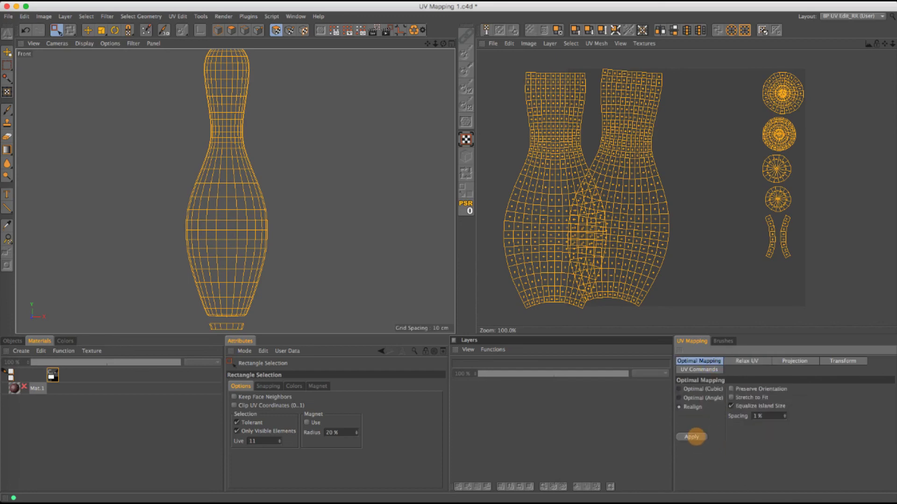
{"action": "left_click", "coordinate": [694, 437]}
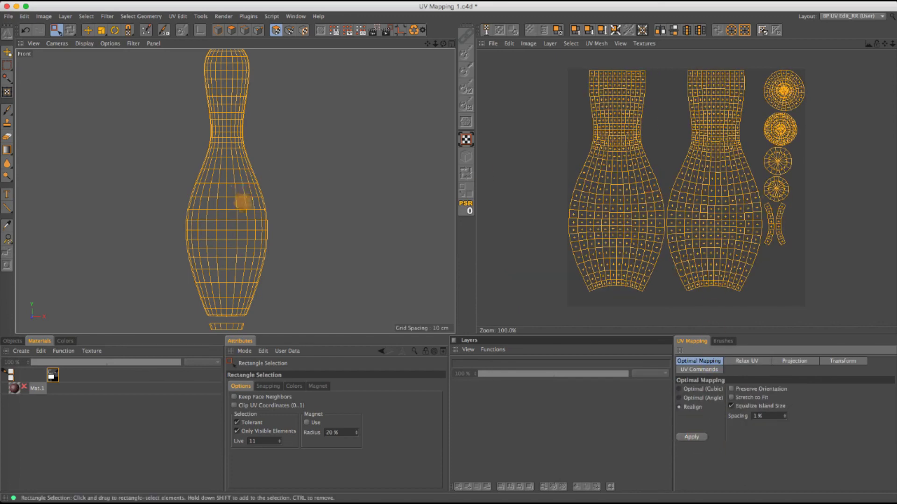
In Polygon mode, select all connected polygons of the detached base and move it up along Y against the pin's bottom.
{"action": "middle_click", "coordinate": [244, 203]}
{"action": "middle_click", "coordinate": [131, 151]}
{"action": "right_click_drag", "start_coordinate": [284, 154], "coordinate": [206, 162], "text": "alt"}
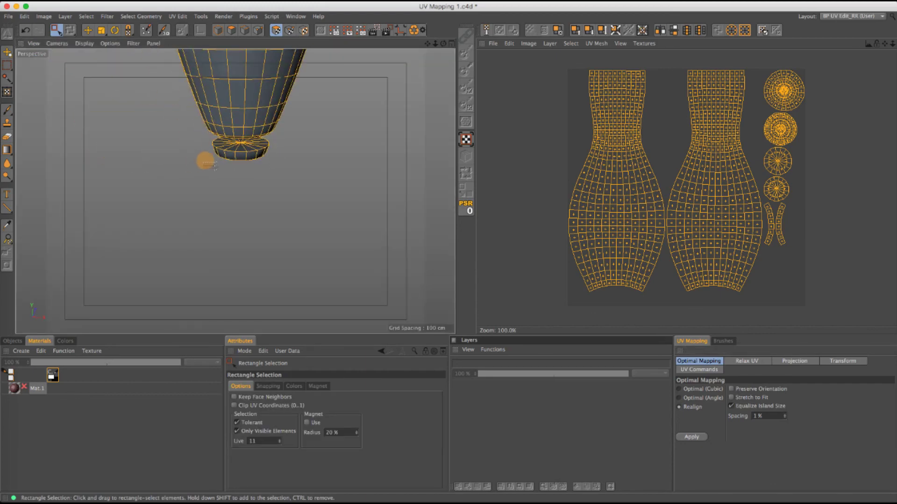
{"action": "middle_click_drag", "start_coordinate": [243, 187], "coordinate": [254, 222], "text": "alt"}
{"action": "right_click_drag", "start_coordinate": [254, 214], "coordinate": [256, 205], "text": "alt"}
{"action": "scroll", "coordinate": [256, 202], "scroll_direction": "up", "scroll_amount": 3}
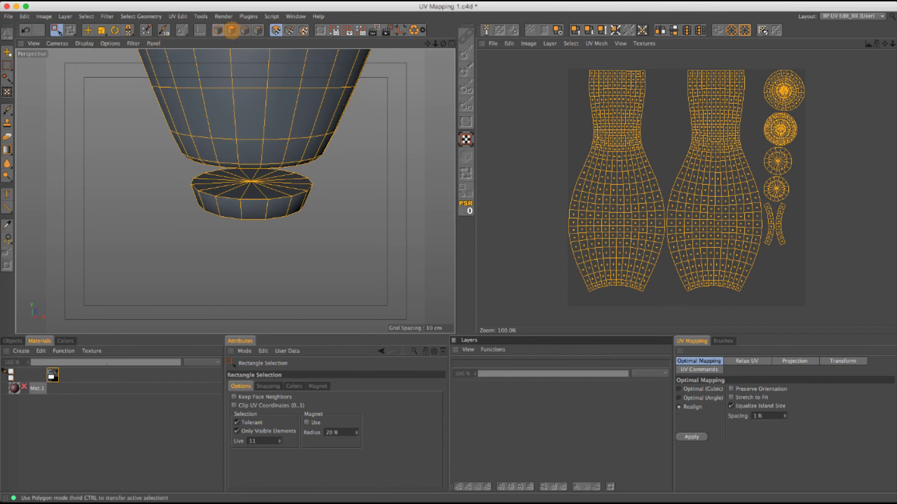
{"action": "left_click", "coordinate": [231, 30]}
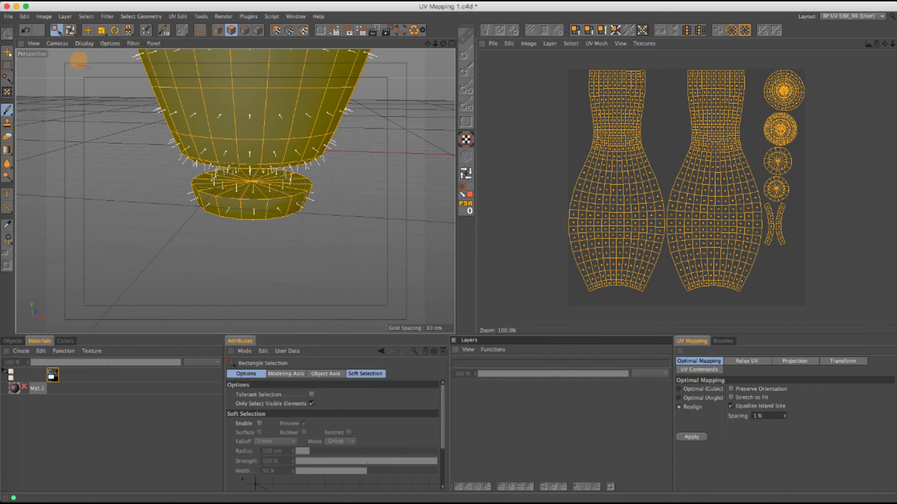
{"action": "left_click", "coordinate": [56, 30]}
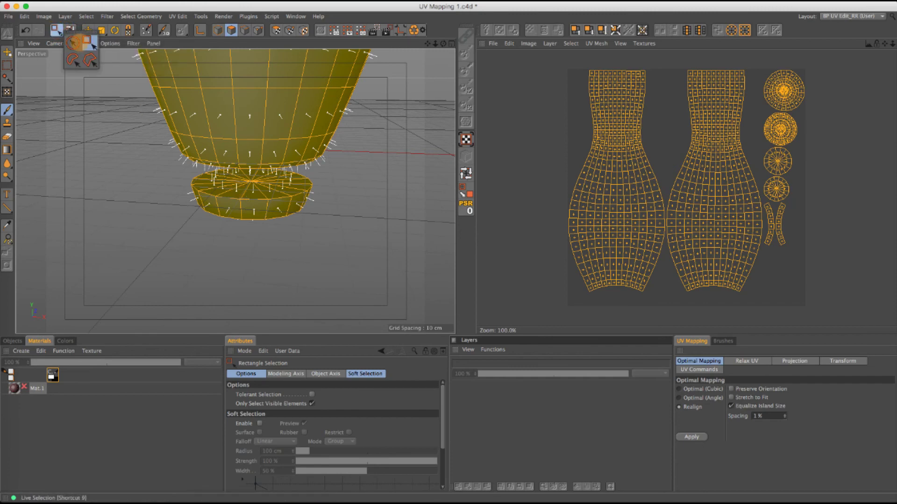
{"action": "left_click", "coordinate": [75, 43]}
{"action": "mouse_move", "coordinate": [247, 213]}
{"action": "left_mouse_down"}
{"action": "mouse_move", "coordinate": [261, 196]}
{"action": "mouse_move", "coordinate": [244, 220]}
{"action": "mouse_move", "coordinate": [241, 178]}
{"action": "left_mouse_up"}
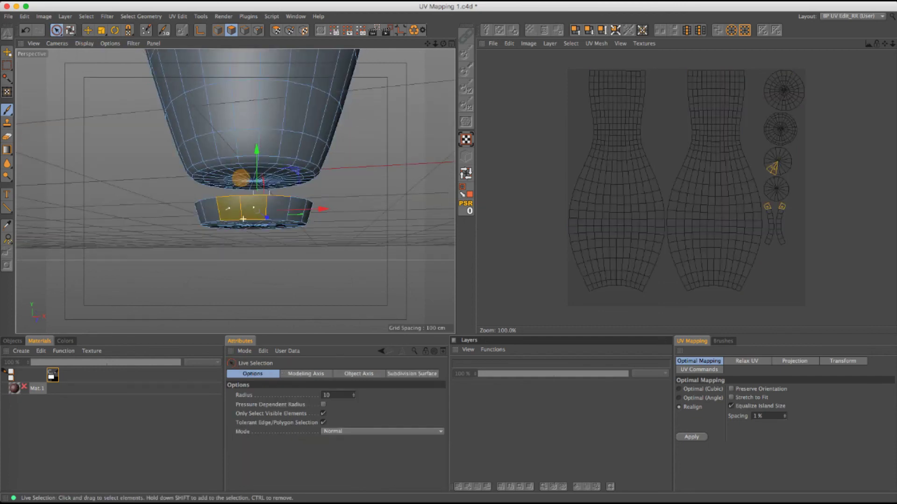
{"action": "left_click_drag", "start_coordinate": [248, 234], "coordinate": [283, 292], "text": "shift"}
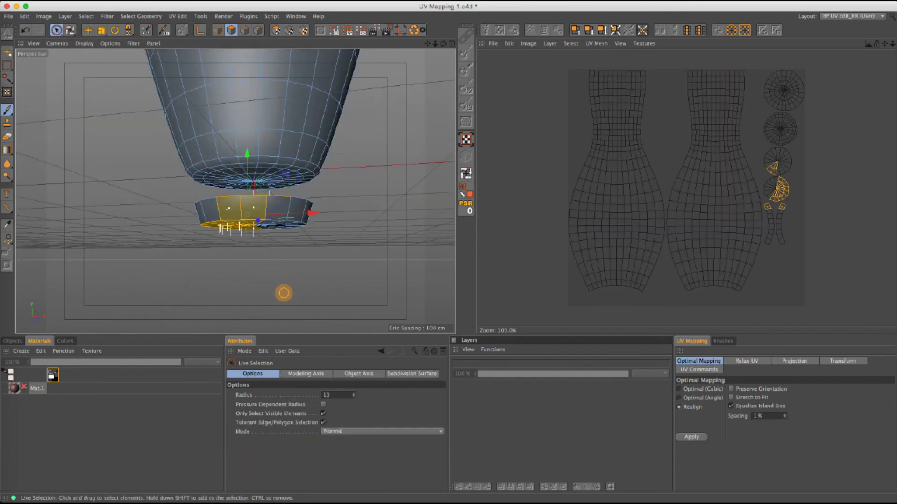
{"action": "right_click", "coordinate": [284, 293]}
{"action": "left_click", "coordinate": [284, 293]}
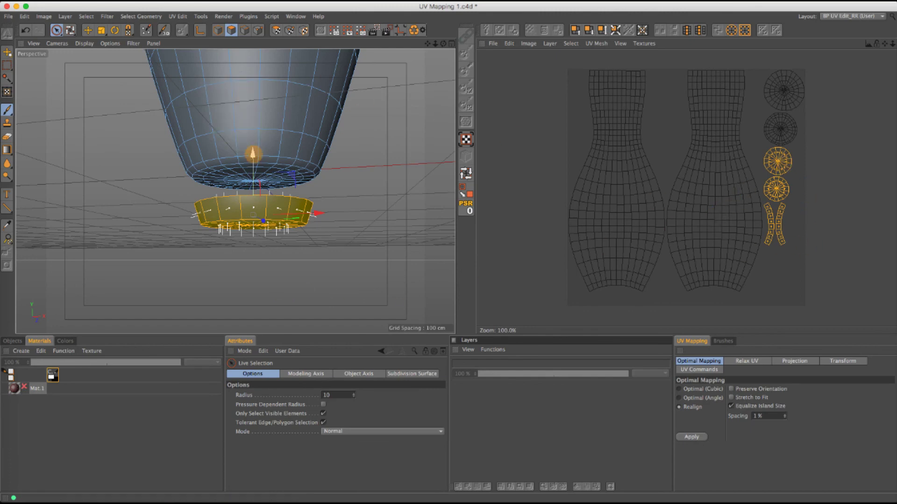
{"action": "left_click_drag", "start_coordinate": [252, 156], "coordinate": [256, 125]}
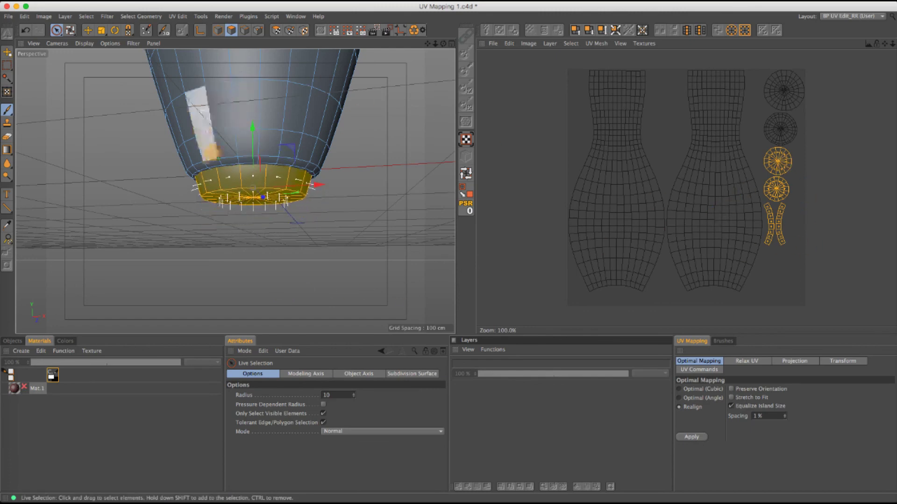
Switch to Model mode and apply the checker material Mat.1 to the bowling pin.
{"action": "right_click_drag", "start_coordinate": [308, 127], "coordinate": [211, 115], "text": "alt"}
{"action": "middle_click_drag", "start_coordinate": [306, 96], "coordinate": [297, 199], "text": "alt"}
{"action": "left_click_drag", "start_coordinate": [296, 200], "coordinate": [308, 237], "text": "alt"}
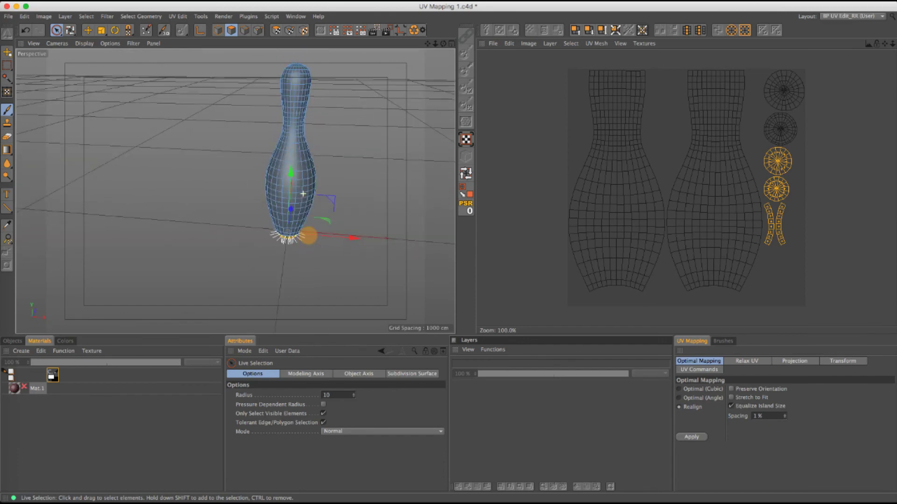
{"action": "middle_click_drag", "start_coordinate": [258, 168], "coordinate": [225, 174], "text": "alt"}
{"action": "left_click_drag", "start_coordinate": [225, 175], "coordinate": [192, 174], "text": "alt"}
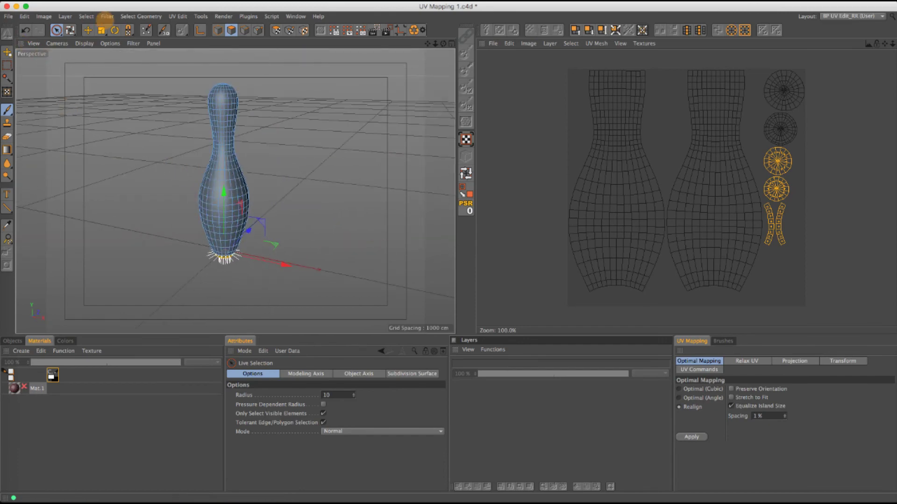
{"action": "left_click", "coordinate": [217, 30]}
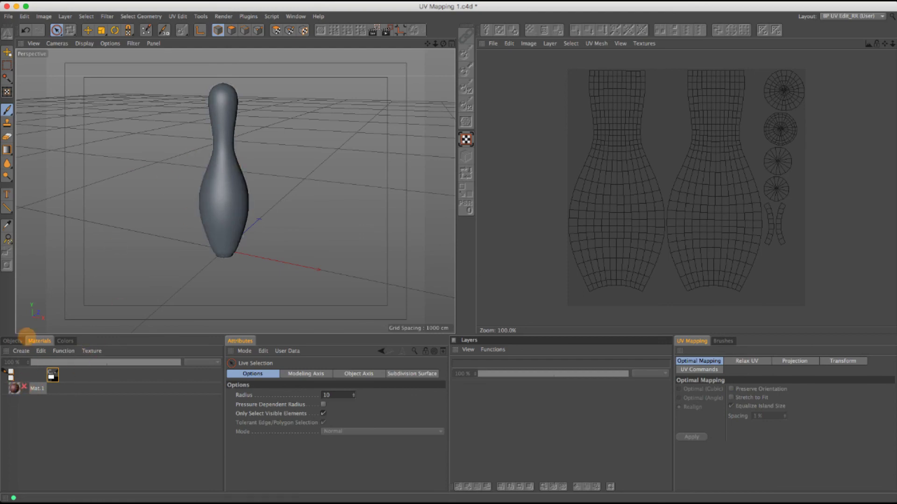
{"action": "left_click", "coordinate": [13, 341]}
{"action": "left_click", "coordinate": [38, 342]}
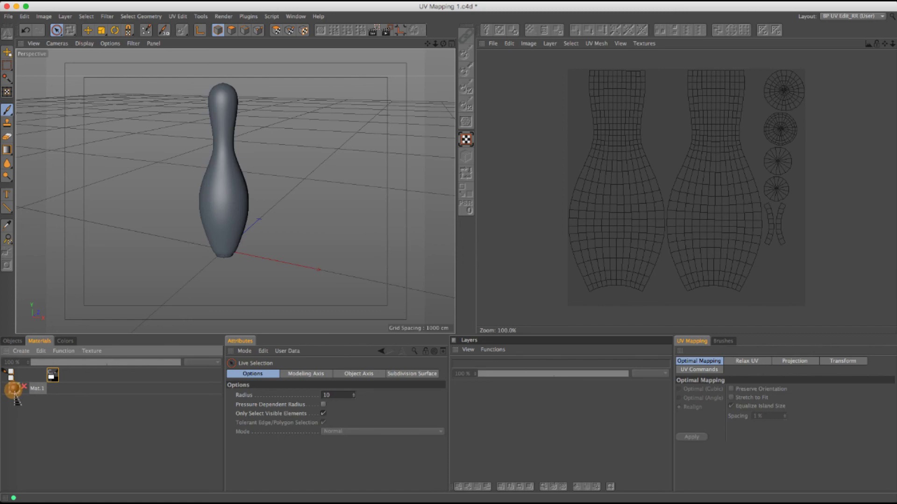
{"action": "left_click_drag", "start_coordinate": [16, 394], "coordinate": [215, 211]}
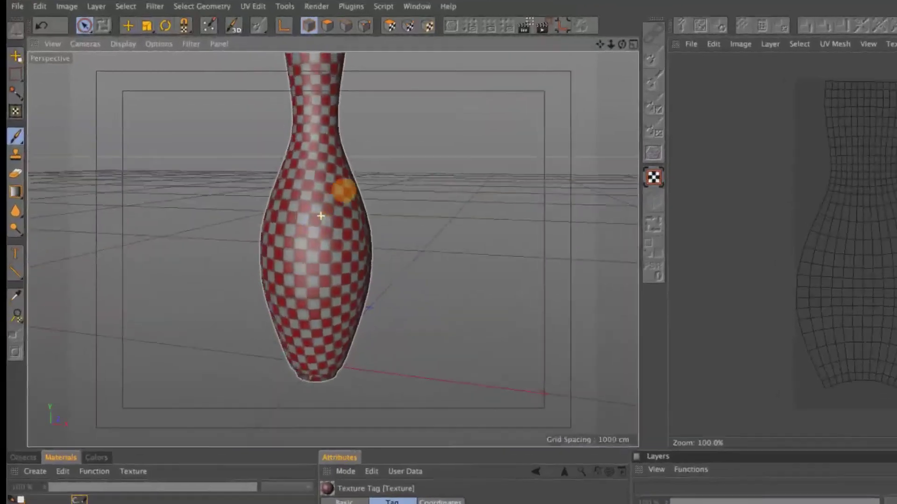
Inspect the checker pattern on the pin's body, seams, head and base from several angles for distortion and scale.
{"action": "mouse_move", "coordinate": [344, 191]}
{"action": "left_mouse_down", "text": "alt"}
{"action": "mouse_move", "coordinate": [316, 121]}
{"action": "mouse_move", "coordinate": [105, 214]}
{"action": "mouse_move", "coordinate": [61, 261]}
{"action": "mouse_move", "coordinate": [166, 284]}
{"action": "mouse_move", "coordinate": [332, 245]}
{"action": "left_mouse_up", "text": "alt"}
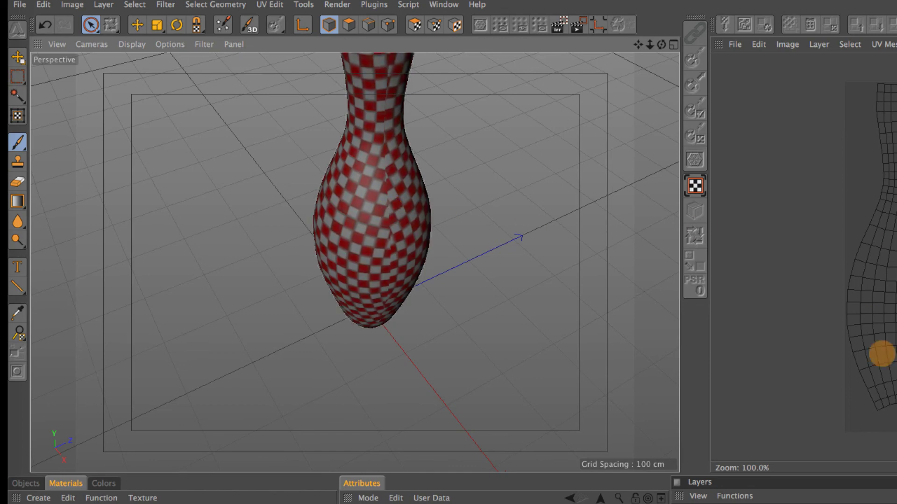
{"action": "left_click_drag", "start_coordinate": [358, 286], "coordinate": [364, 225], "text": "alt"}
{"action": "middle_click_drag", "start_coordinate": [399, 327], "coordinate": [377, 238], "text": "alt"}
{"action": "left_click_drag", "start_coordinate": [373, 230], "coordinate": [359, 179], "text": "alt"}
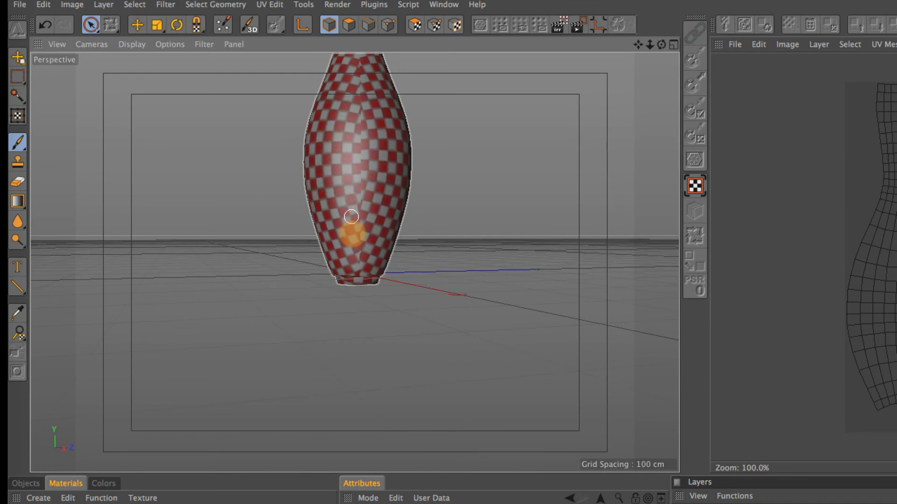
{"action": "mouse_move", "coordinate": [350, 236]}
{"action": "left_mouse_down", "text": "alt"}
{"action": "mouse_move", "coordinate": [354, 140]}
{"action": "mouse_move", "coordinate": [385, 288]}
{"action": "left_mouse_up", "text": "alt"}
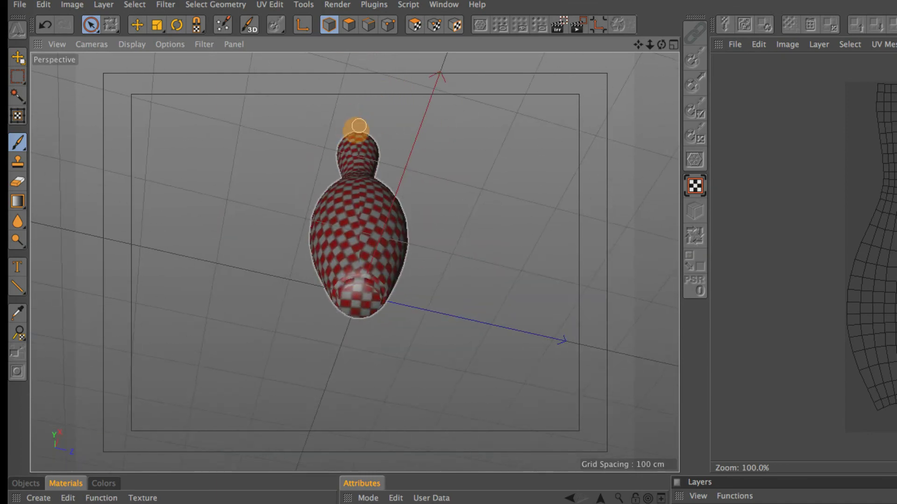
{"action": "left_click_drag", "start_coordinate": [357, 130], "coordinate": [359, 447], "text": "alt"}
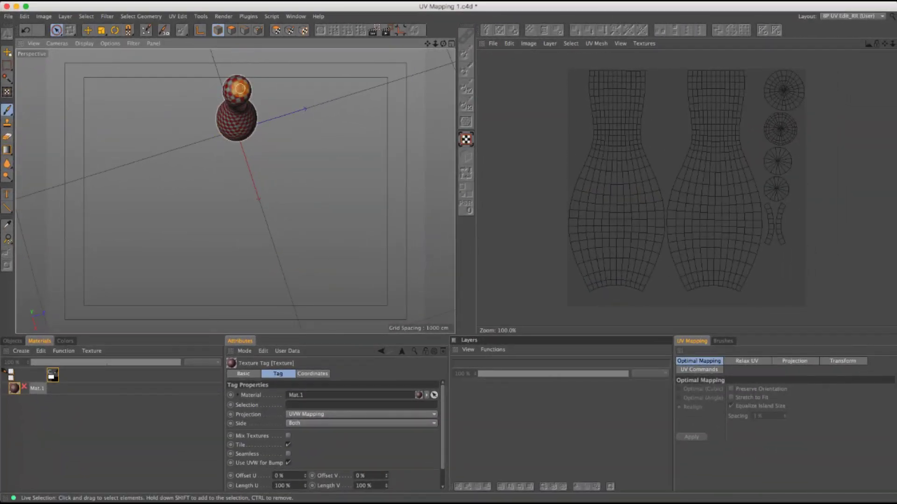
{"action": "right_click_drag", "start_coordinate": [240, 88], "coordinate": [328, 91], "text": "alt"}
{"action": "left_click_drag", "start_coordinate": [247, 104], "coordinate": [255, 209], "text": "alt"}
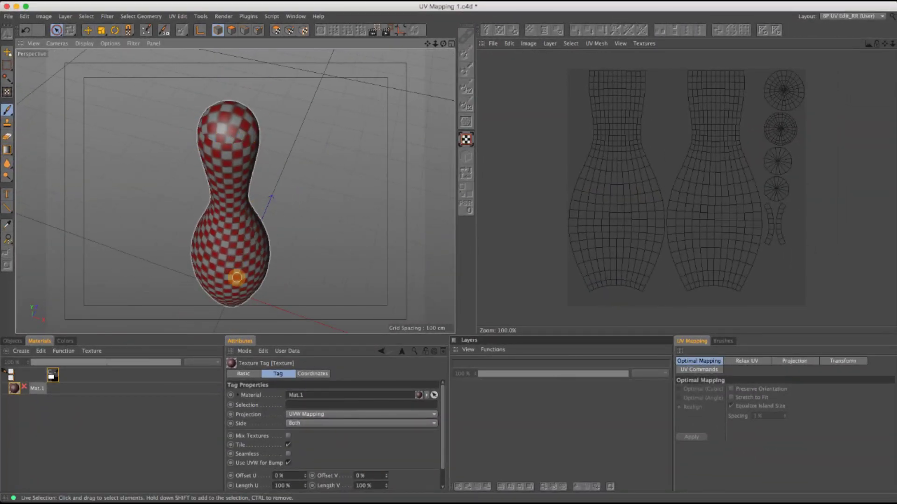
{"action": "left_click_drag", "start_coordinate": [222, 270], "coordinate": [236, 191], "text": "alt"}
{"action": "scroll", "coordinate": [235, 191], "scroll_direction": "down", "scroll_amount": 3}
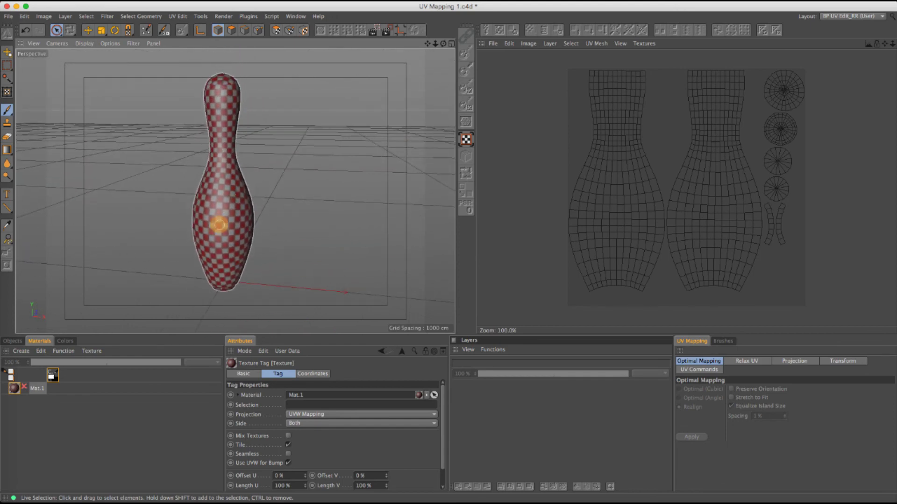